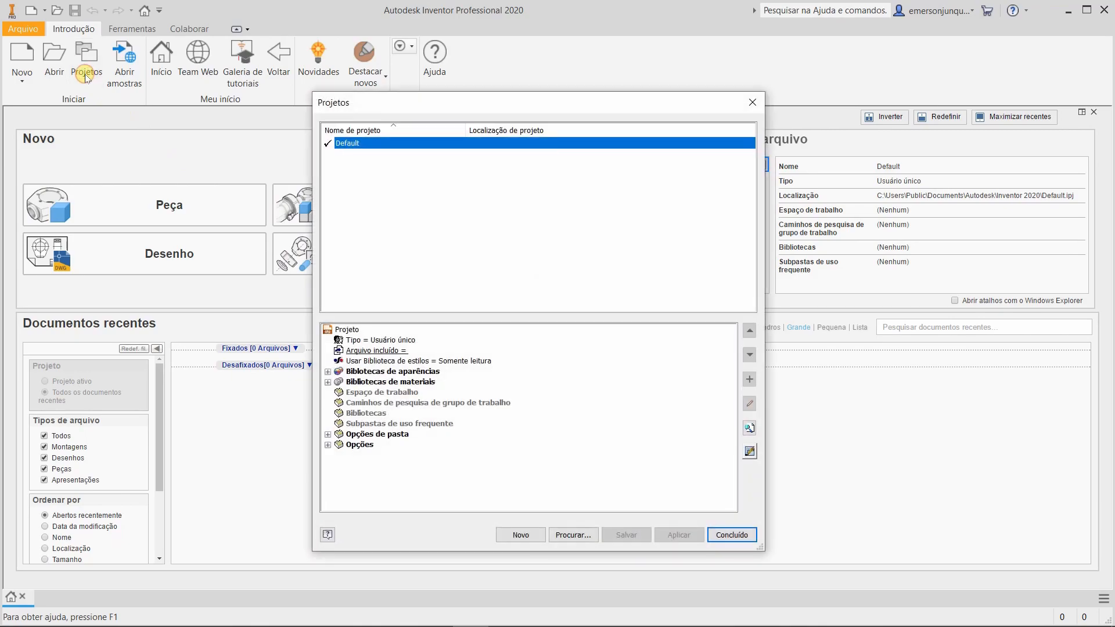
# Step: Load the project file Morsa_mesa.ipj from the Morsa_de_mesa folder and finish with it as the active project
pyautogui.click(574, 535)
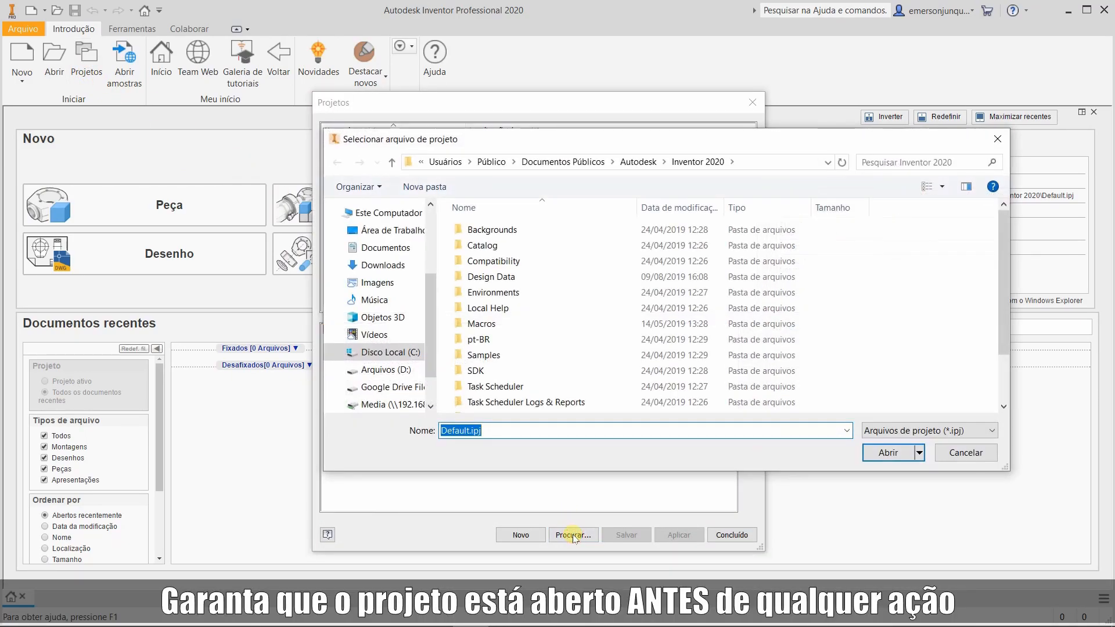
pyautogui.click(385, 248)
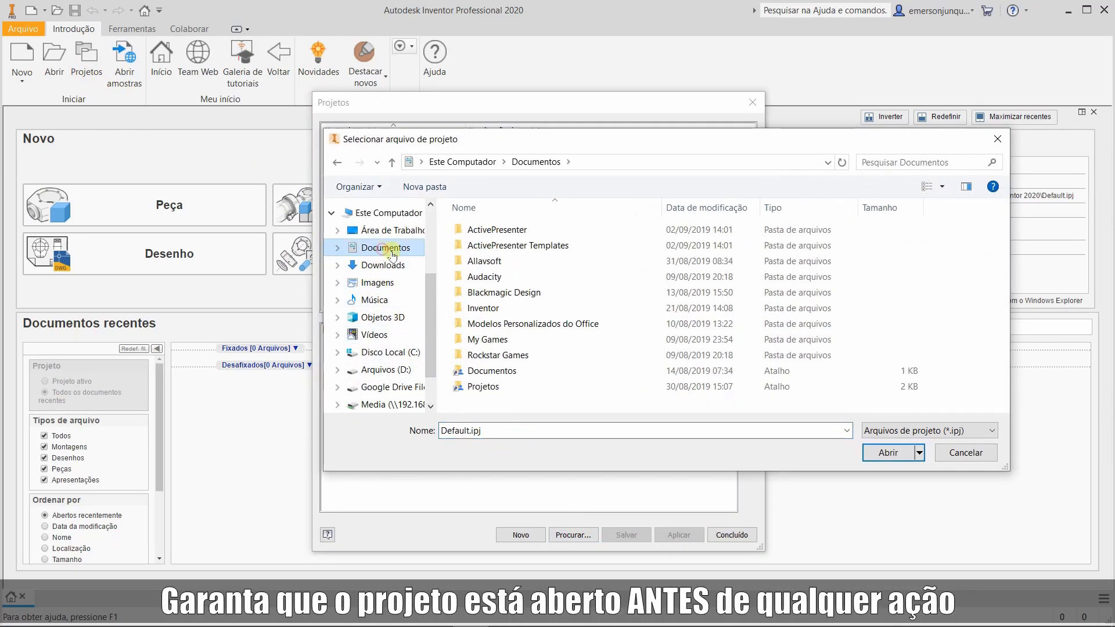
pyautogui.doubleClick(489, 385)
pyautogui.doubleClick(494, 279)
pyautogui.click(501, 262)
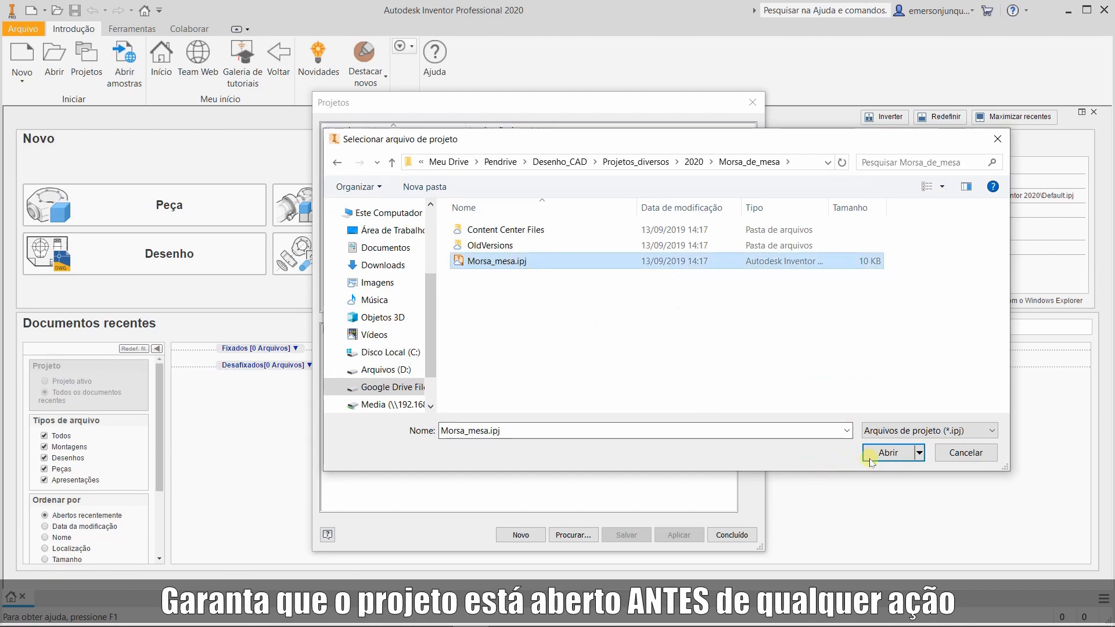
pyautogui.click(884, 453)
pyautogui.click(394, 159)
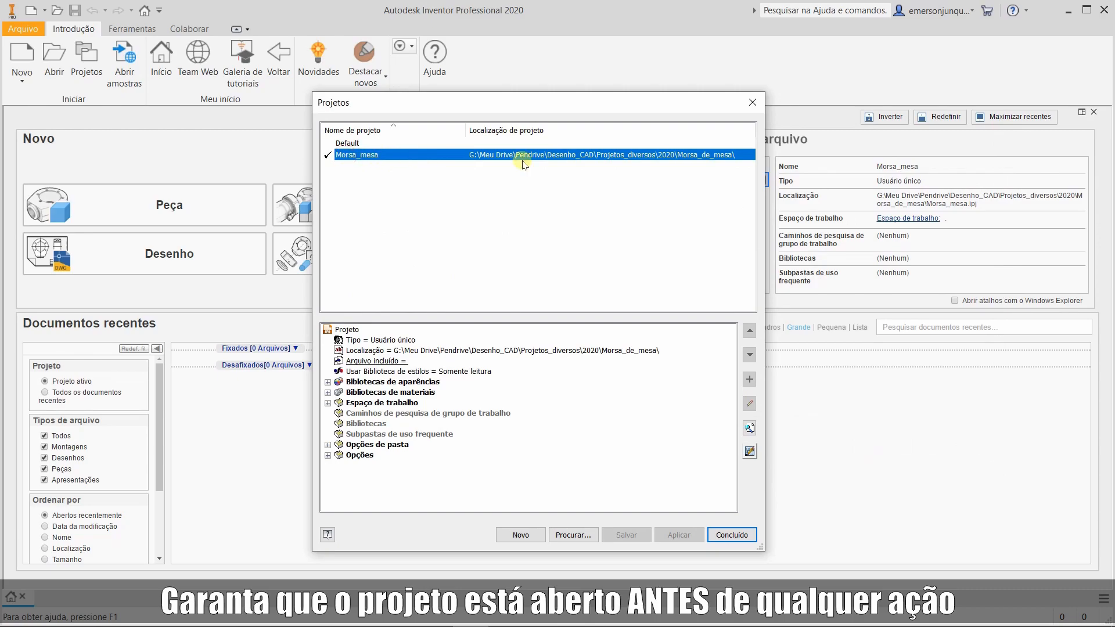
pyautogui.click(730, 535)
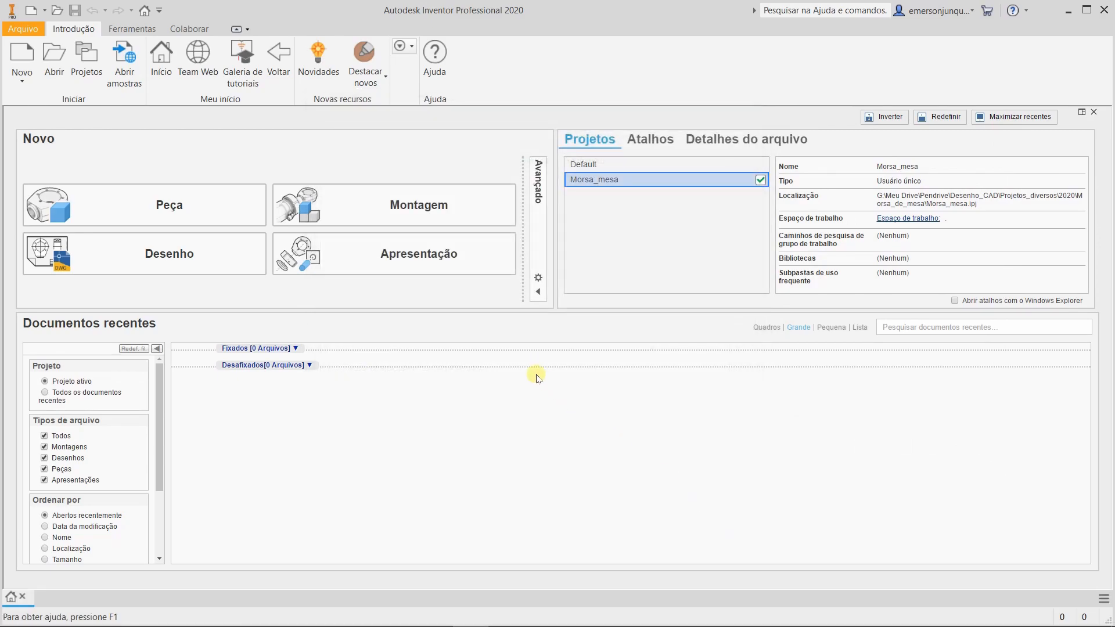
# Step: Create a new assembly and insert Mandíbula fixa.ipt grounded at the origin
pyautogui.click(544, 225)
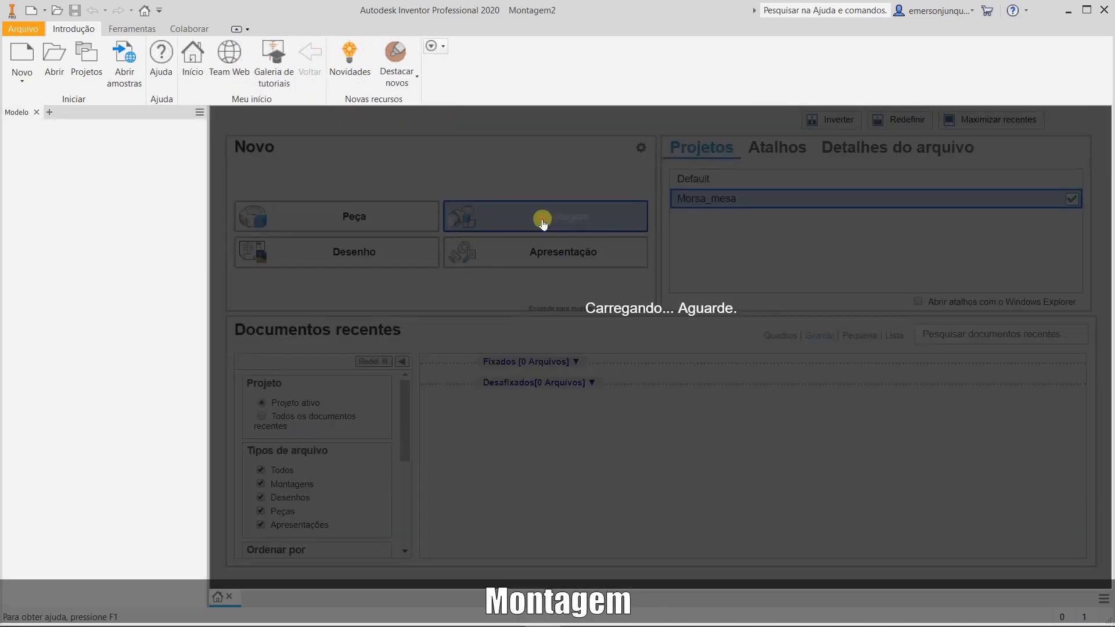
pyautogui.click(31, 86)
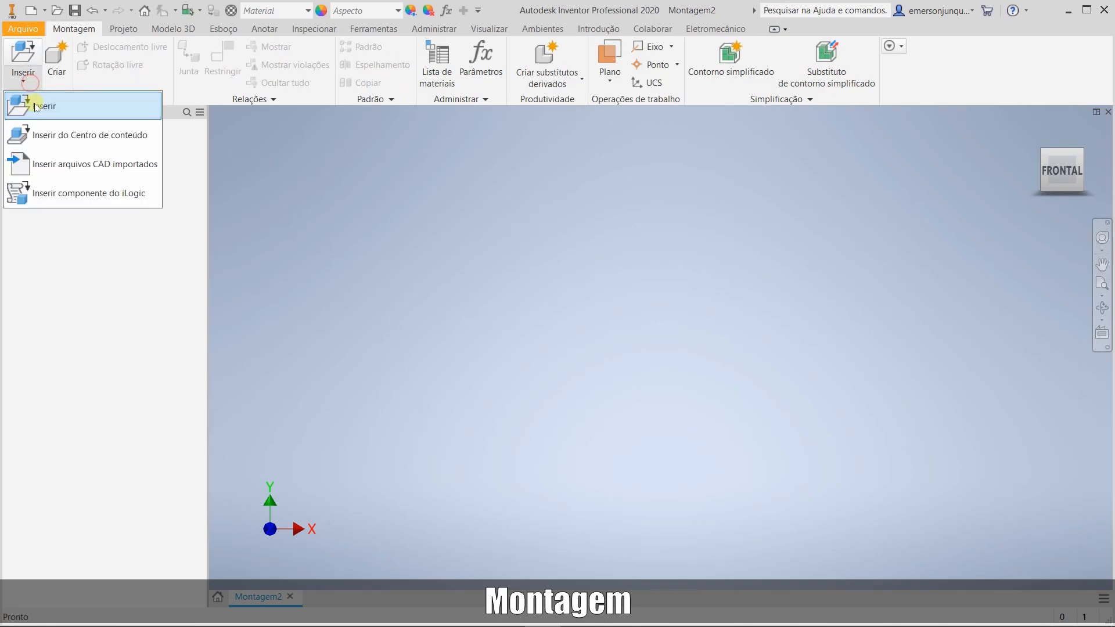
pyautogui.click(33, 106)
pyautogui.click(521, 309)
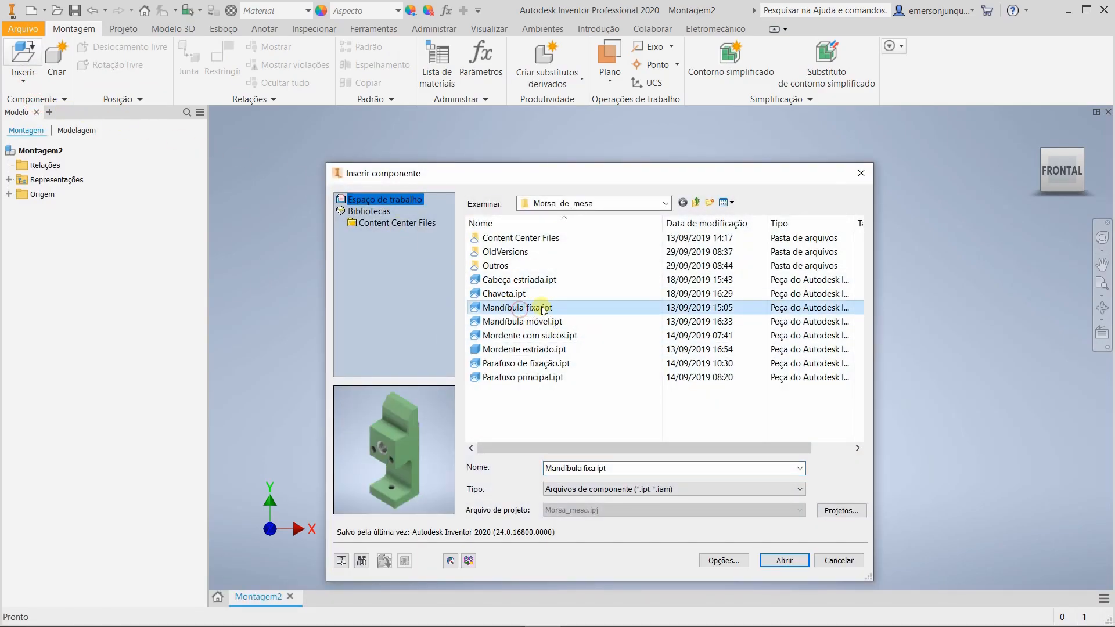
pyautogui.click(782, 560)
pyautogui.rightClick(612, 397)
pyautogui.click(668, 412)
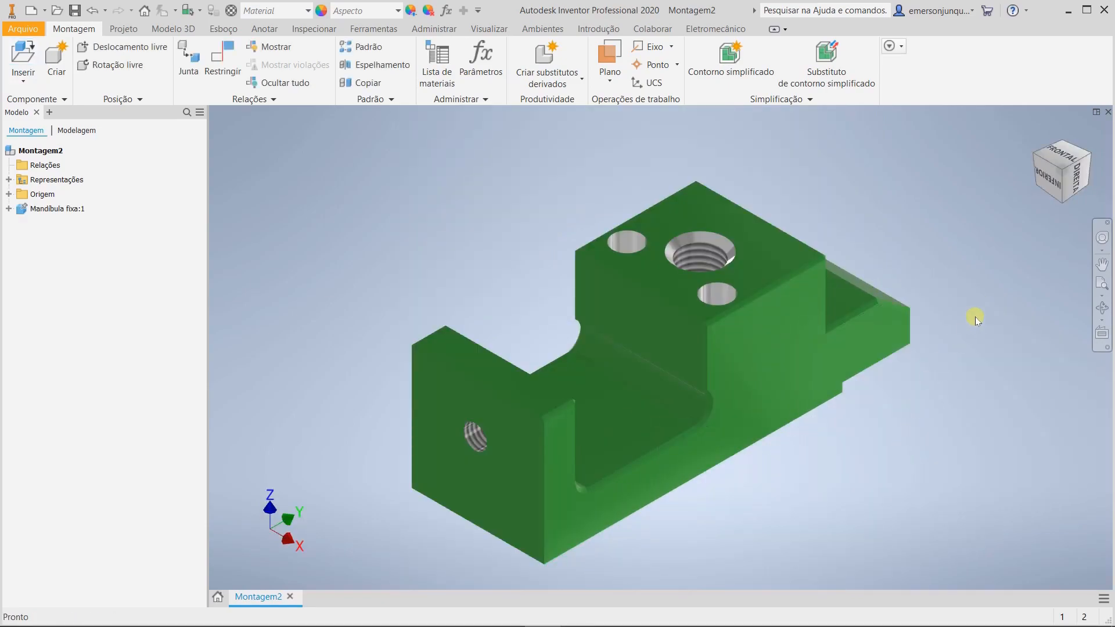
# Step: Orient the fixed jaw upright in the Superior-Frontal-Direita isometric view and set that view as the home view
pyautogui.keyDown('shift'); pyautogui.moveTo(938, 369); pyautogui.dragTo(864, 497, button='middle'); pyautogui.keyUp('shift')
pyautogui.click(1059, 173)
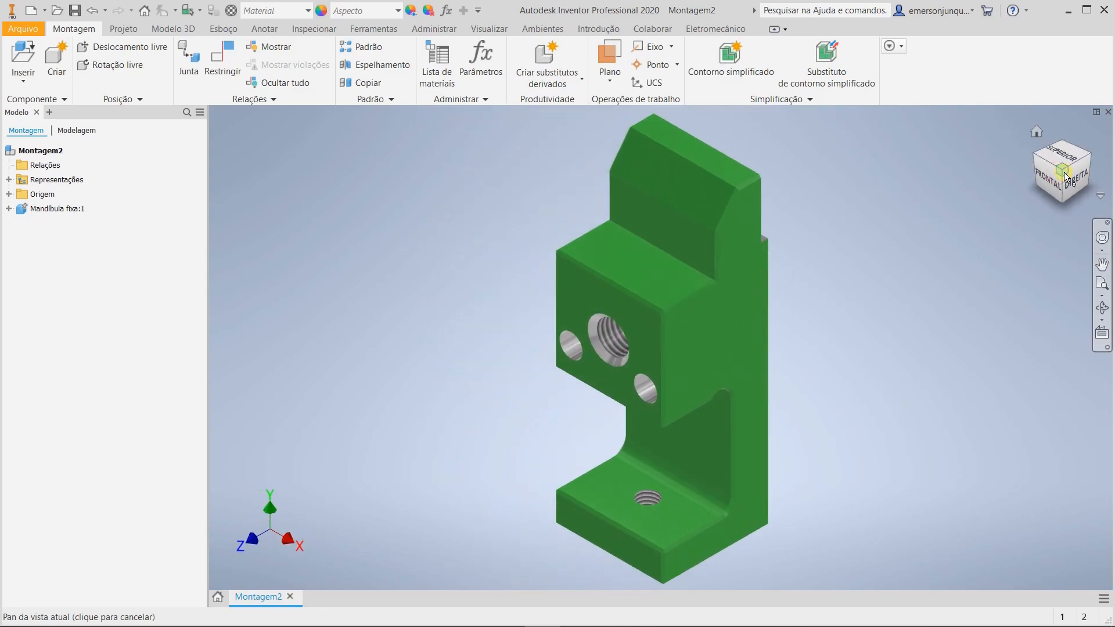
pyautogui.rightClick(1064, 172)
pyautogui.moveTo(1039, 279)
pyautogui.click(887, 292)
pyautogui.keyDown('shift'); pyautogui.moveTo(933, 246); pyautogui.dragTo(905, 304, button='middle'); pyautogui.keyUp('shift')
pyautogui.click(1037, 134)
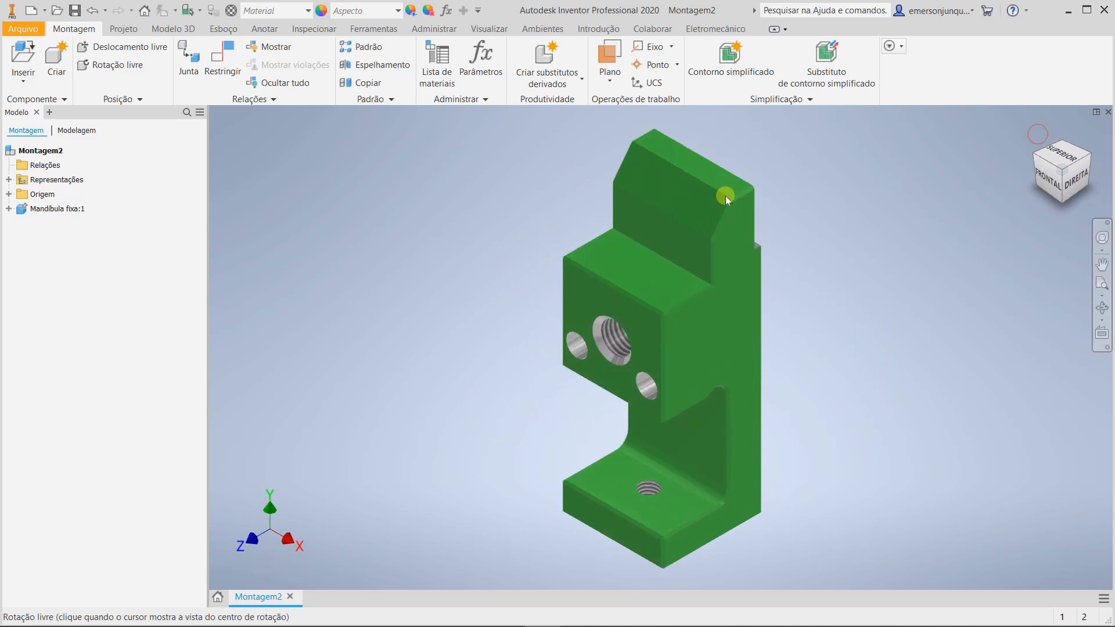
# Step: Save the assembly as Montagem.iam in the Morsa_de_mesa folder
pyautogui.click(74, 11)
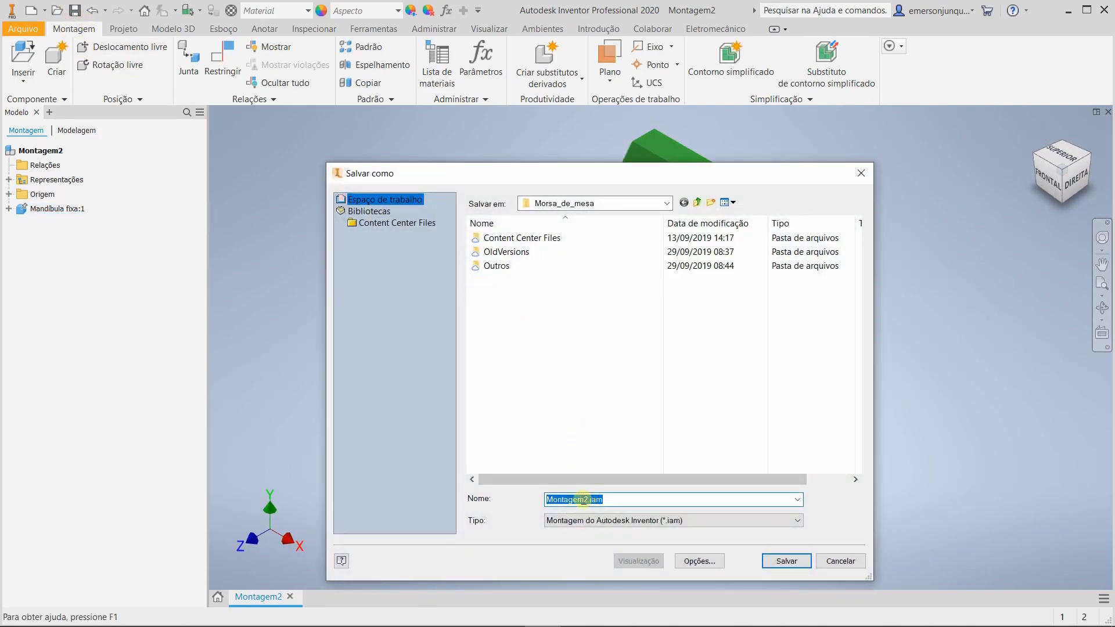
pyautogui.click(787, 561)
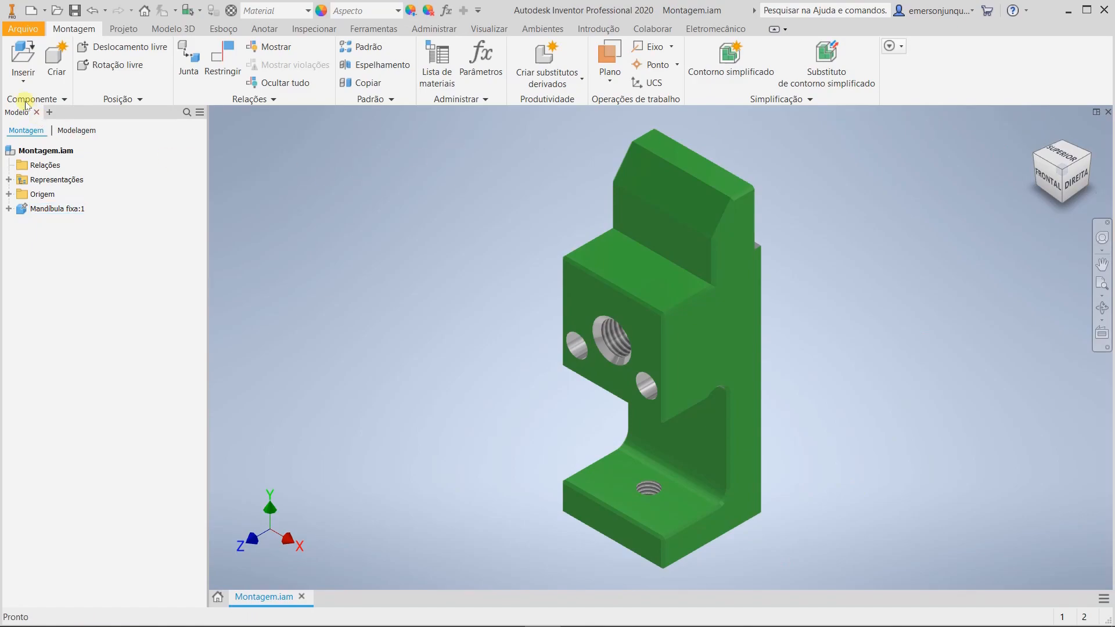
# Step: Insert one Mandíbula móvel.ipt beside the fixed jaw, rotating it twice by 90° about the Y axis before placing it
pyautogui.click(22, 56)
pyautogui.click(530, 322)
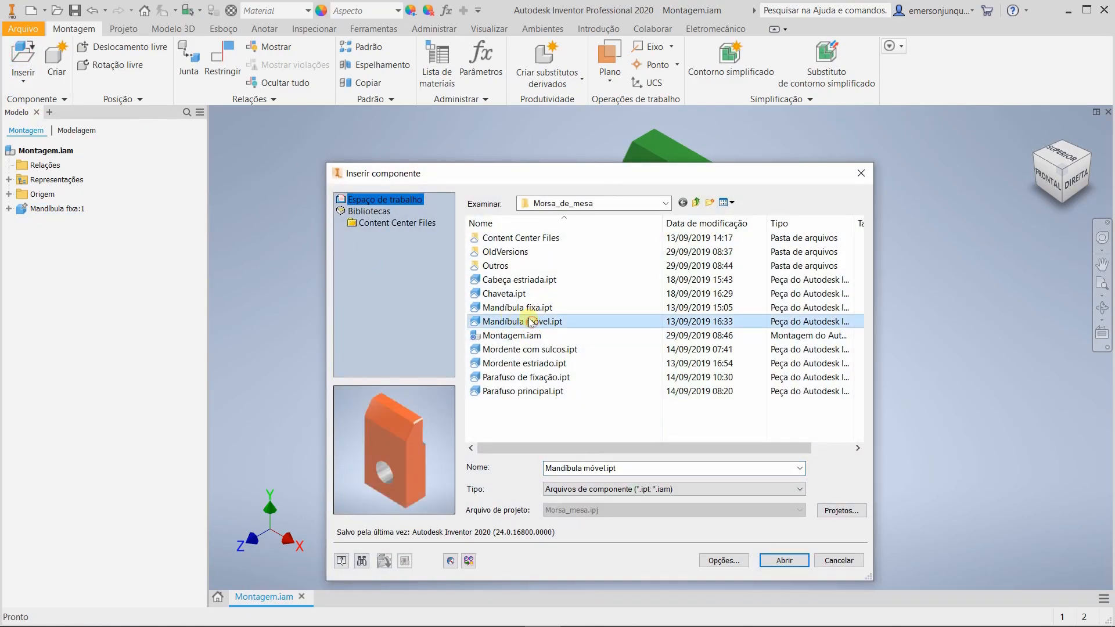
pyautogui.click(774, 566)
pyautogui.rightClick(905, 323)
pyautogui.click(914, 289)
pyautogui.rightClick(920, 313)
pyautogui.click(929, 278)
pyautogui.click(895, 242)
pyautogui.press('Escape')
# Step: Start a joint with its first origin at the midpoint of the front edge of the movable jaw's ledge
pyautogui.moveTo(893, 410); pyautogui.dragTo(690, 487, button='middle')
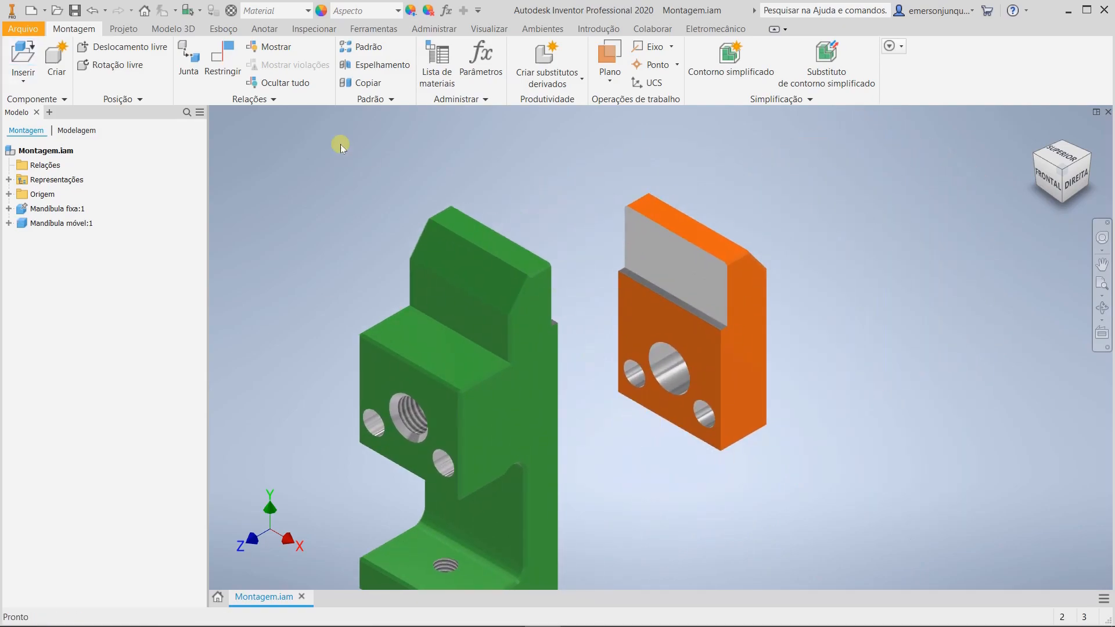
pyautogui.click(183, 70)
pyautogui.scroll(5, 668, 299)
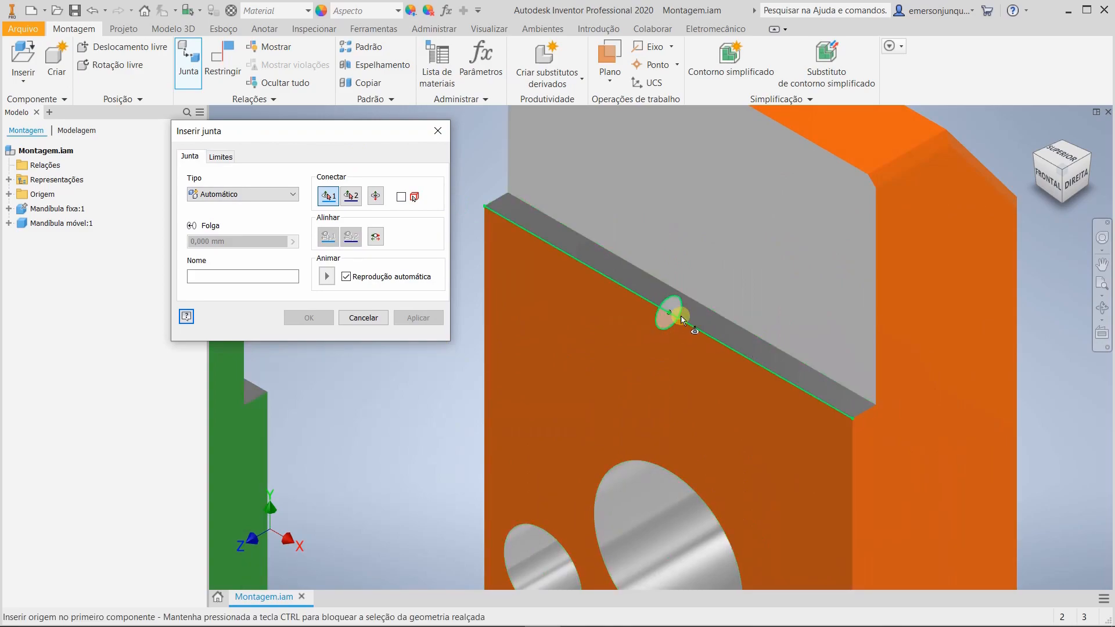
pyautogui.scroll(3, 677, 312)
pyautogui.scroll(-2, 666, 316)
pyautogui.scroll(2, 666, 315)
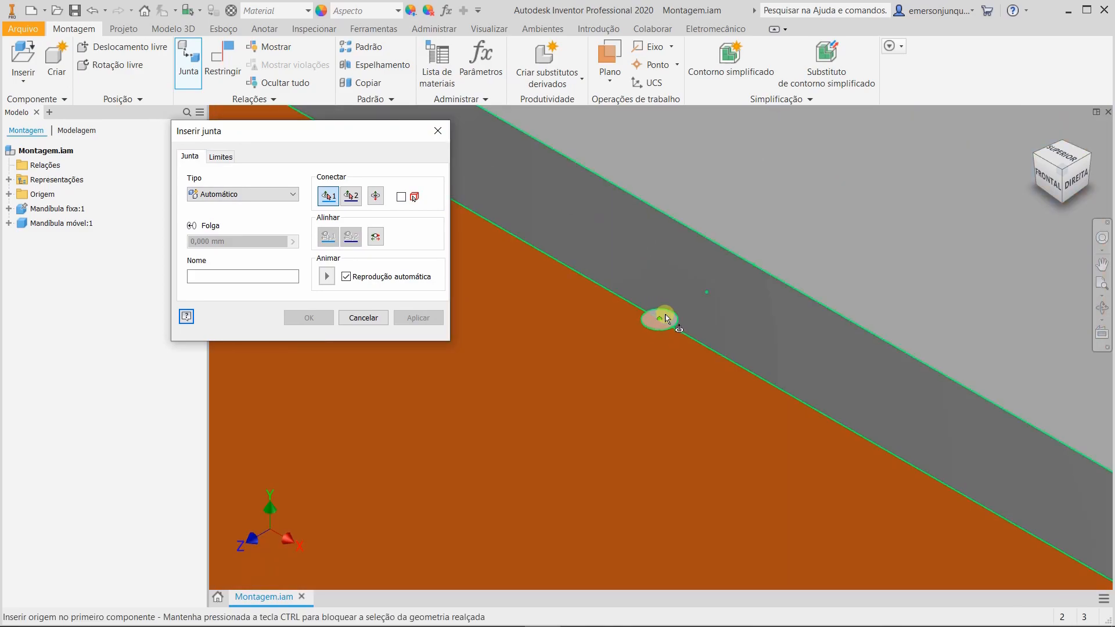
pyautogui.click(666, 319)
# Step: Set the joint's second origin at the midpoint of the outer edge of the fixed jaw's ledge
pyautogui.scroll(-6, 665, 318)
pyautogui.keyDown('shift'); pyautogui.moveTo(663, 341); pyautogui.dragTo(739, 354, button='middle'); pyautogui.keyUp('shift')
pyautogui.scroll(3, 555, 403)
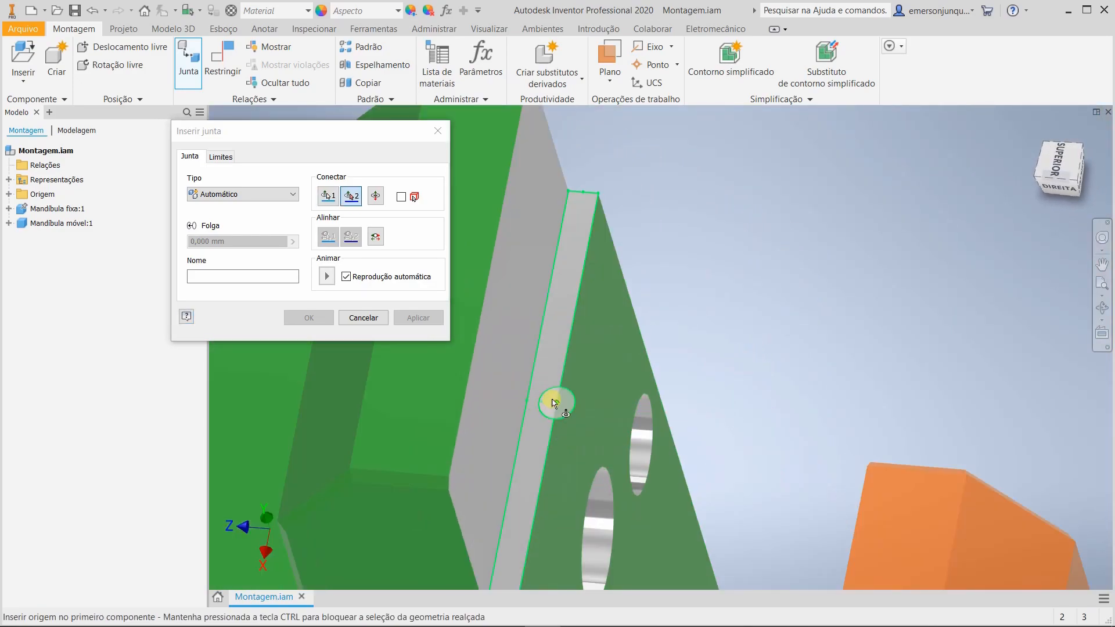
pyautogui.scroll(3, 555, 404)
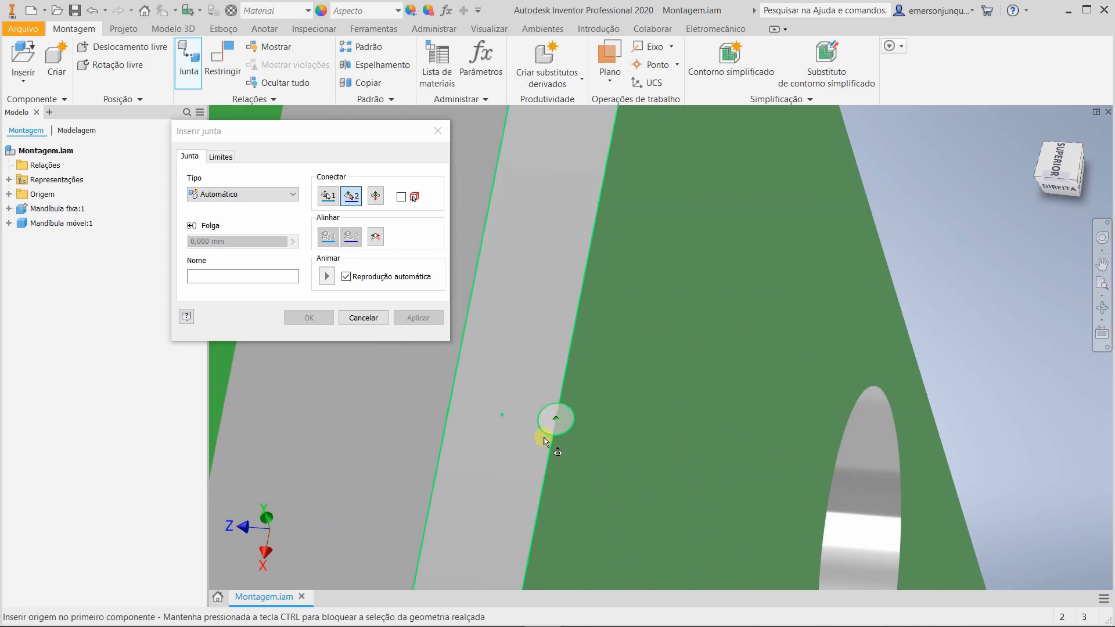
pyautogui.click(549, 420)
pyautogui.keyDown('shift'); pyautogui.moveTo(549, 419); pyautogui.dragTo(596, 387, button='middle'); pyautogui.keyUp('shift')
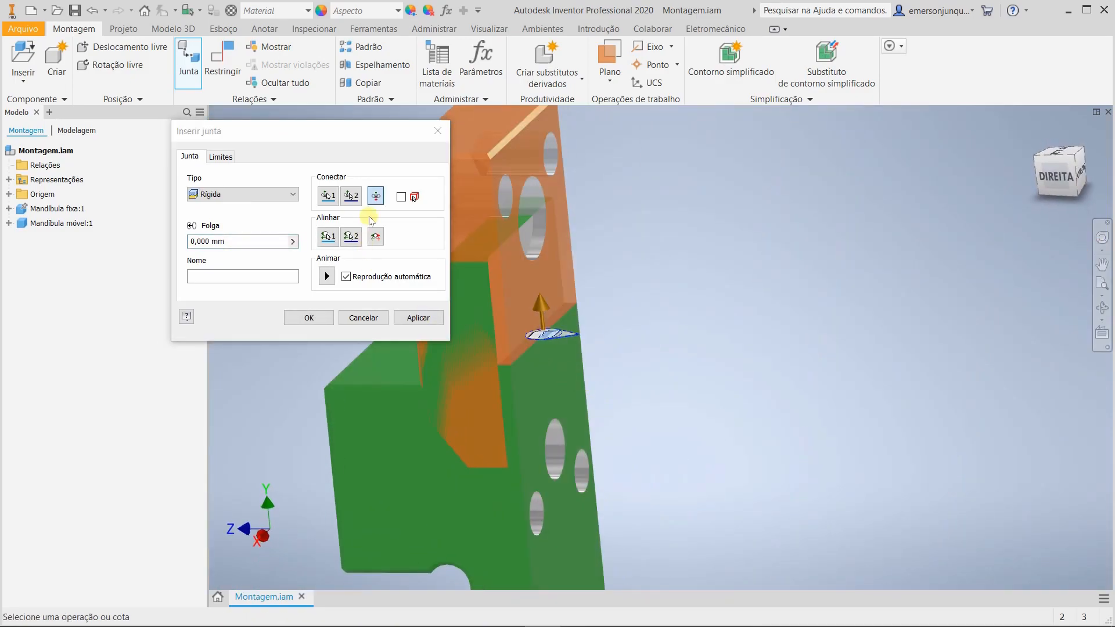
# Step: Flip the movable jaw's connection and alignment directions, set the joint type to Conjunto de gaveta, and create the joint
pyautogui.click(376, 196)
pyautogui.click(376, 237)
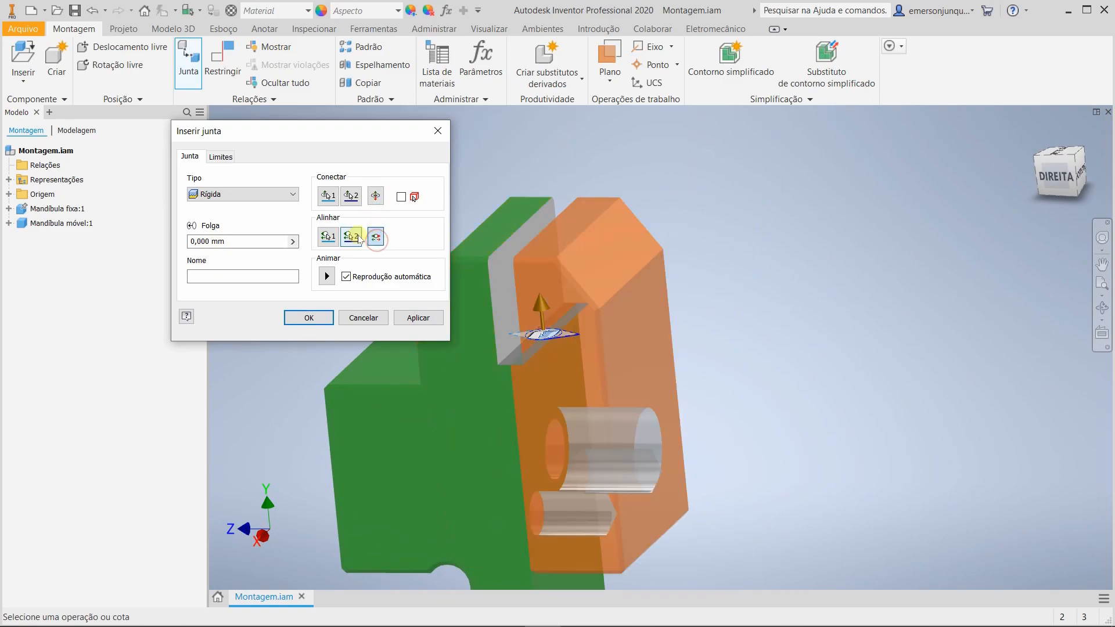
pyautogui.click(221, 194)
pyautogui.click(250, 231)
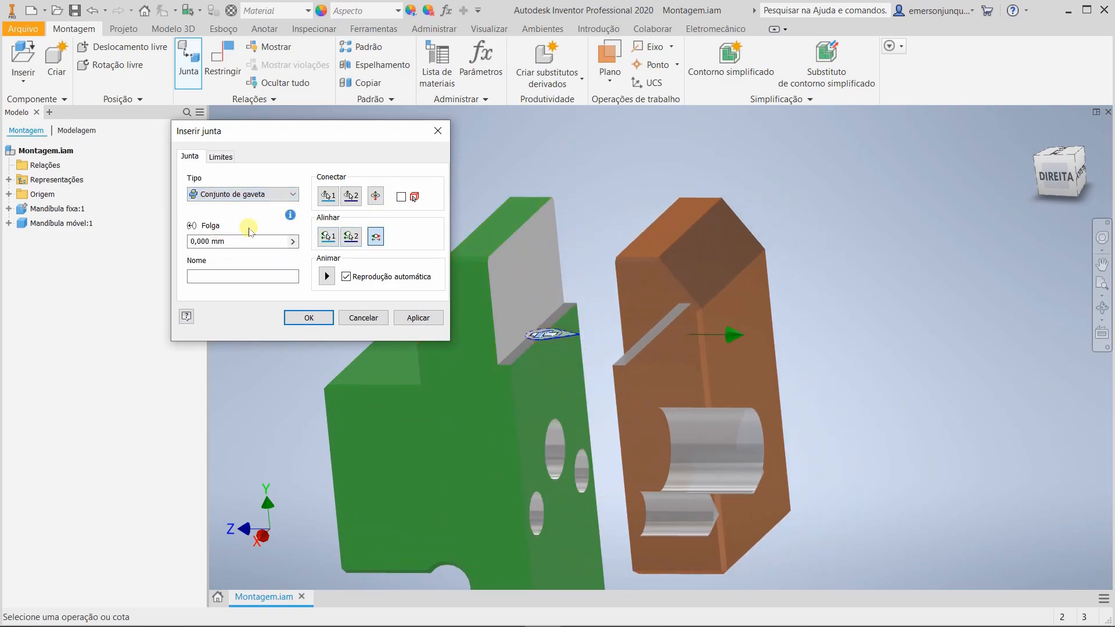
pyautogui.click(304, 320)
# Step: Slide the movable jaw away from the fixed jaw and return to the home view
pyautogui.moveTo(543, 402); pyautogui.dragTo(726, 400)
pyautogui.click(1037, 133)
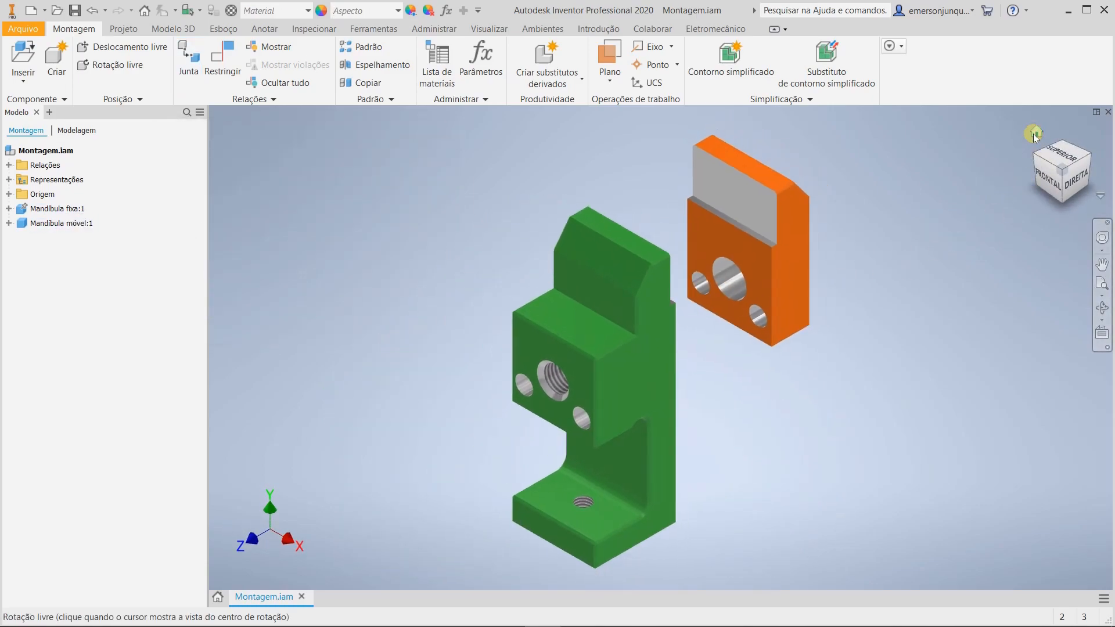
# Step: Insert one Mordente com sulcos.ipt beyond the fixed jaw, turned 180° about the Y axis
pyautogui.click(21, 81)
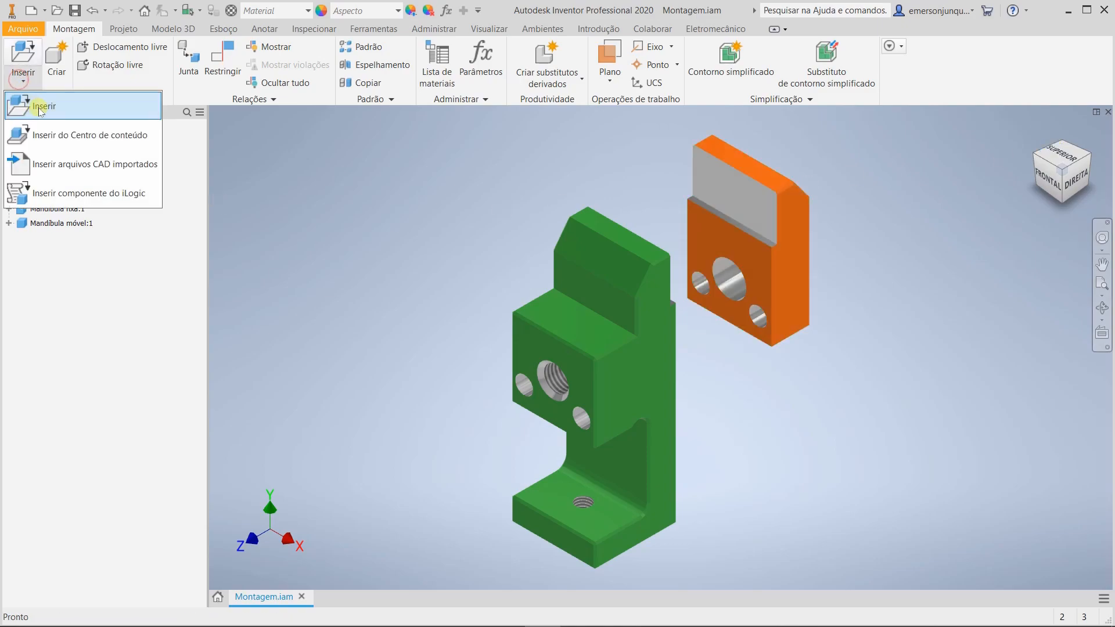
pyautogui.click(26, 103)
pyautogui.click(523, 350)
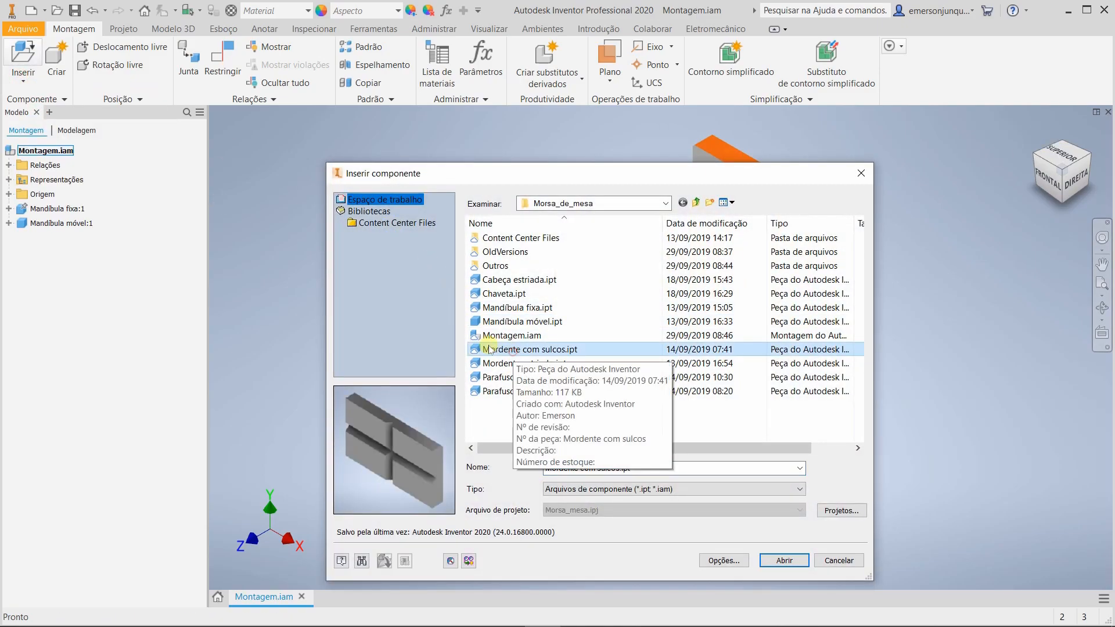
pyautogui.click(784, 561)
pyautogui.rightClick(402, 206)
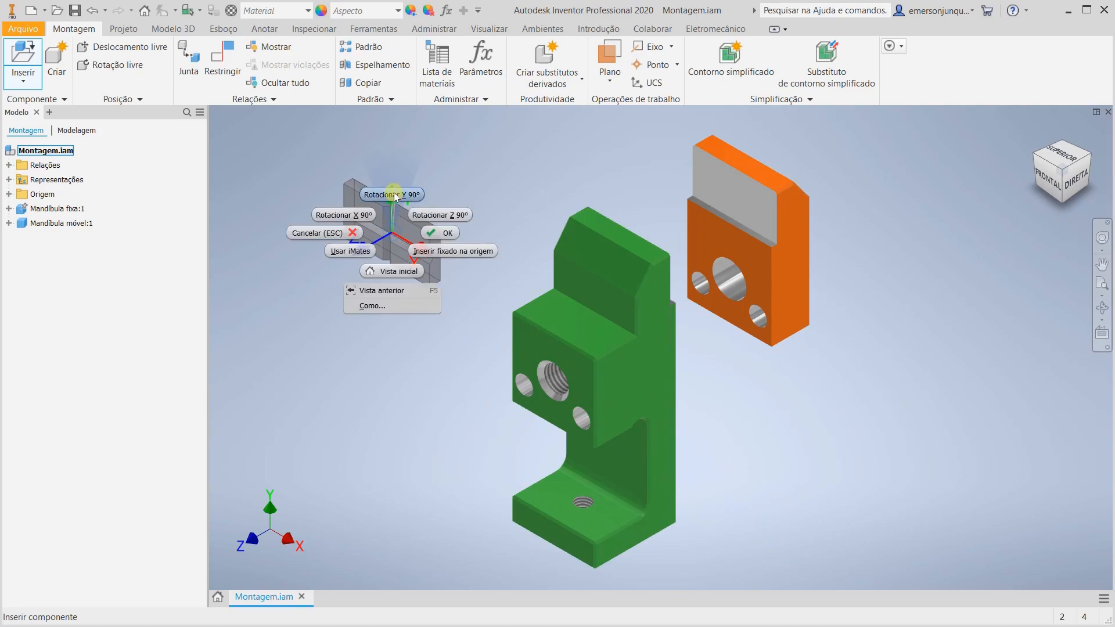
pyautogui.click(402, 168)
pyautogui.click(429, 185)
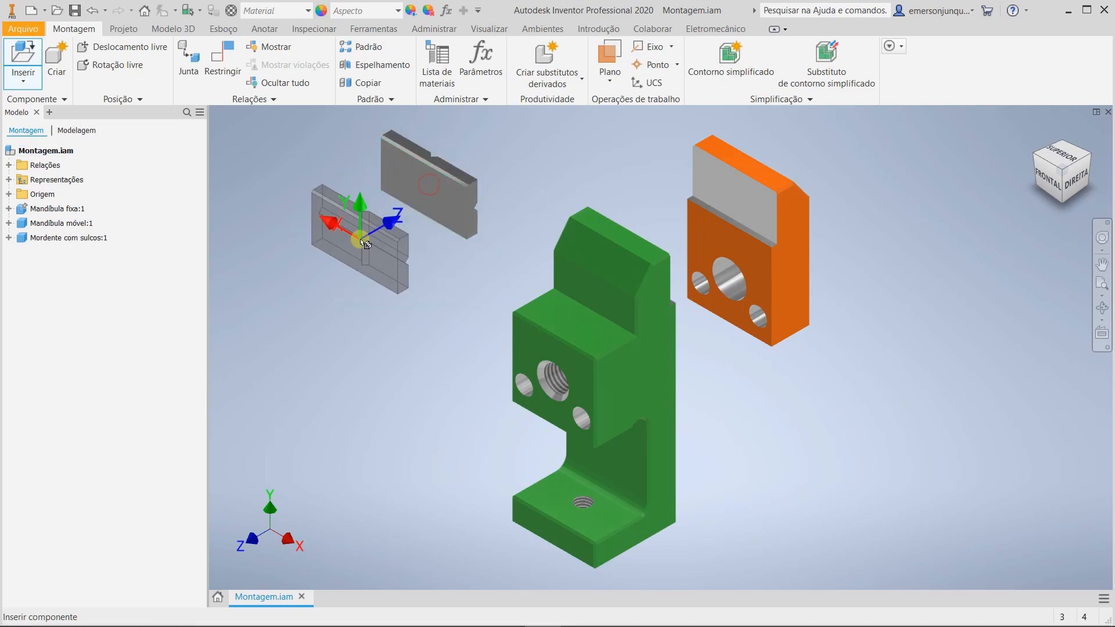
# Step: Insert one Mordente estriado.ipt above the two jaws in its default orientation
pyautogui.click(23, 72)
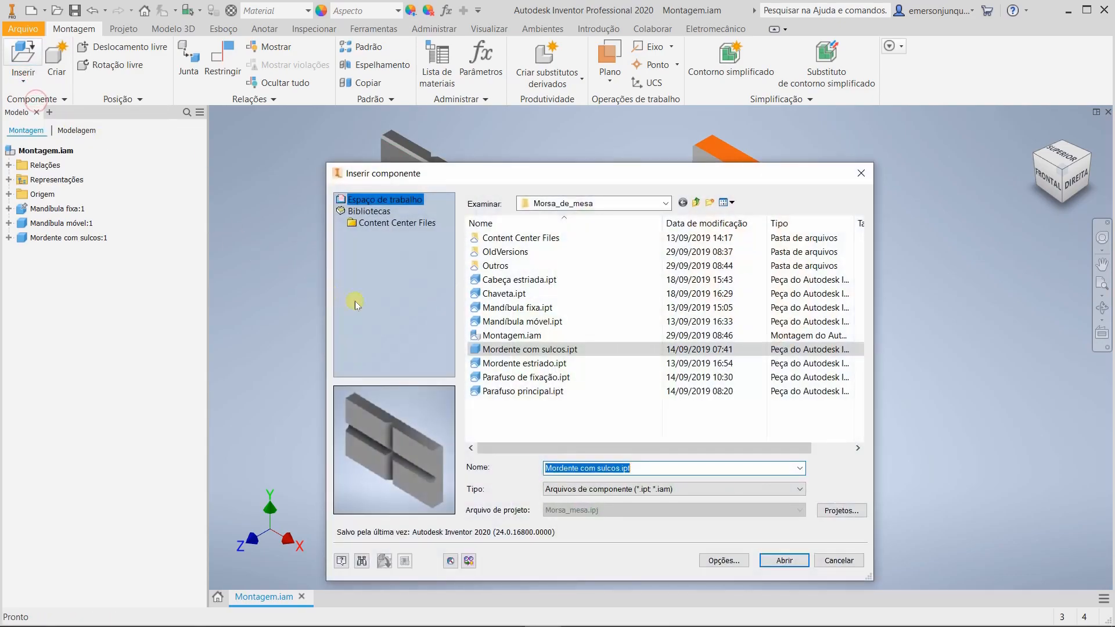
pyautogui.click(514, 363)
pyautogui.click(789, 559)
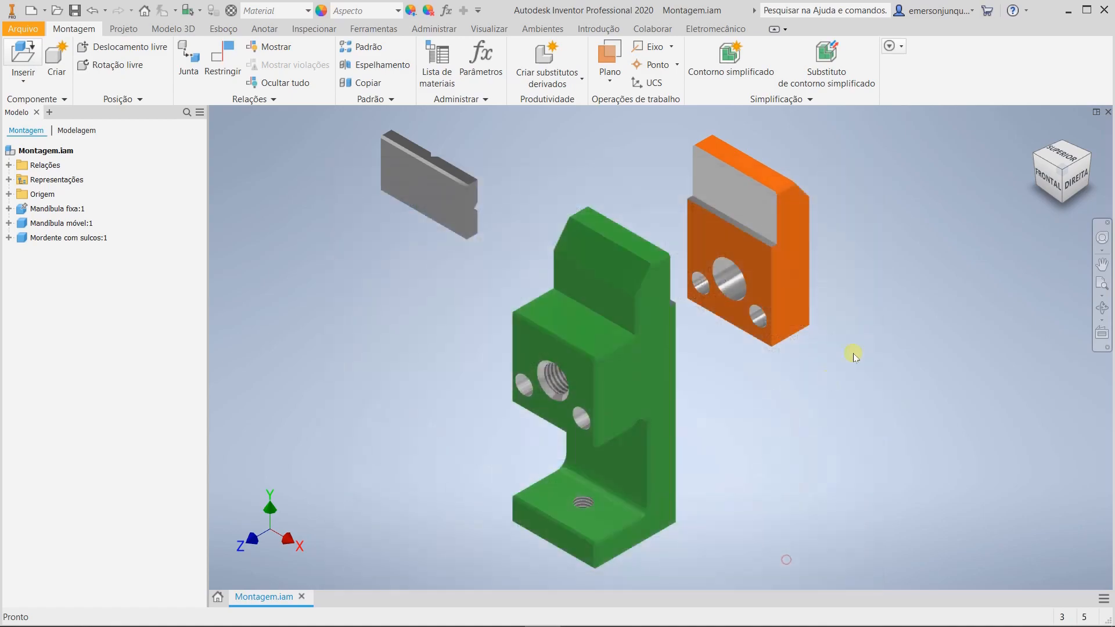
pyautogui.moveTo(627, 155); pyautogui.dragTo(612, 299, button='middle')
pyautogui.click(580, 234)
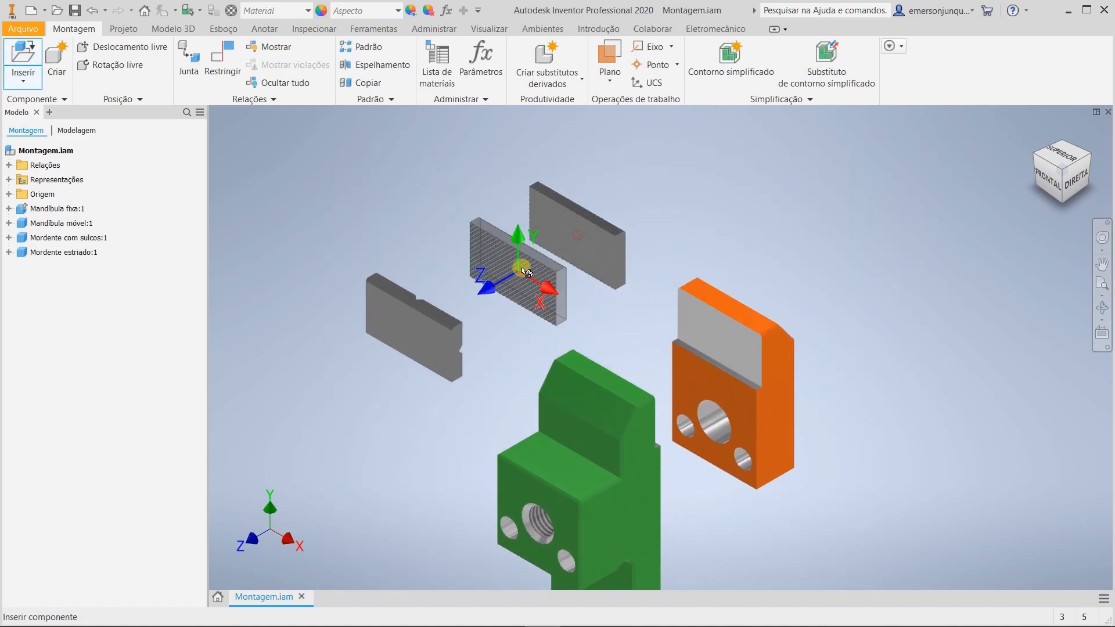
# Step: Start a joint from the lower edge midpoint of the grooved plate's back face to the lower edge midpoint of the fixed jaw's seat
pyautogui.click(183, 85)
pyautogui.scroll(-5, 575, 363)
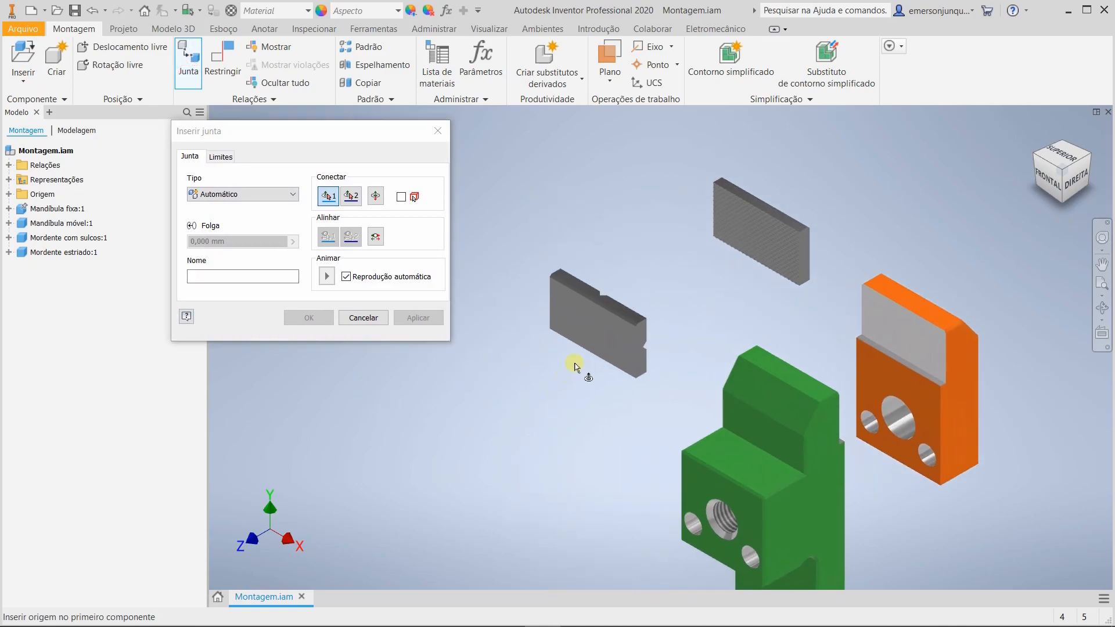
pyautogui.click(602, 348)
pyautogui.scroll(5, 598, 346)
pyautogui.keyDown('shift'); pyautogui.moveTo(599, 345); pyautogui.dragTo(747, 367, button='middle'); pyautogui.keyUp('shift')
pyautogui.scroll(-3, 738, 372)
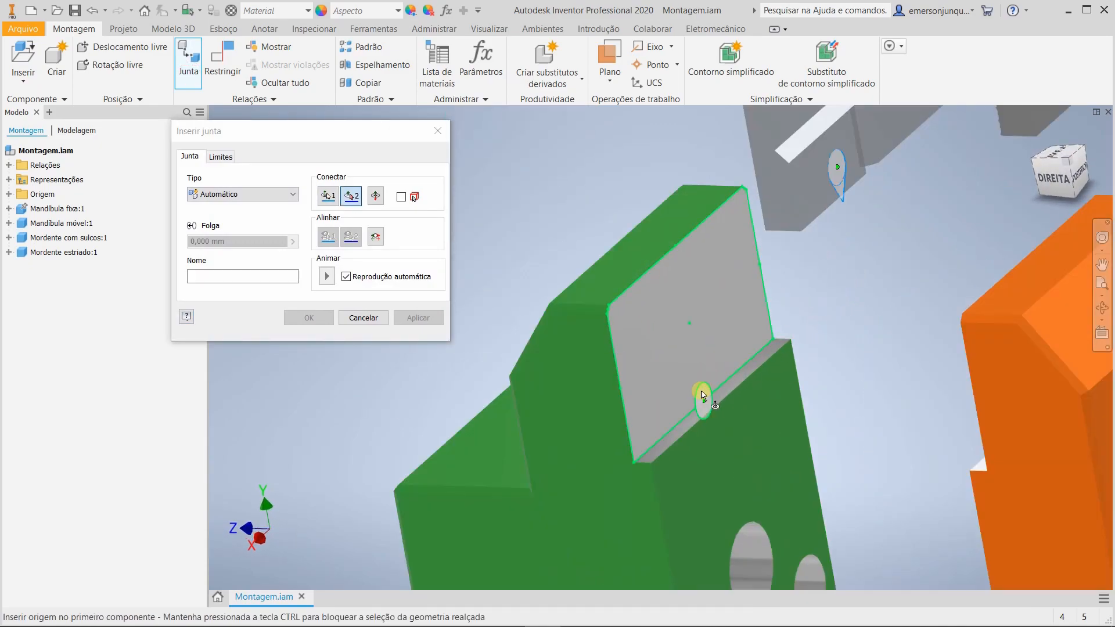
pyautogui.click(703, 397)
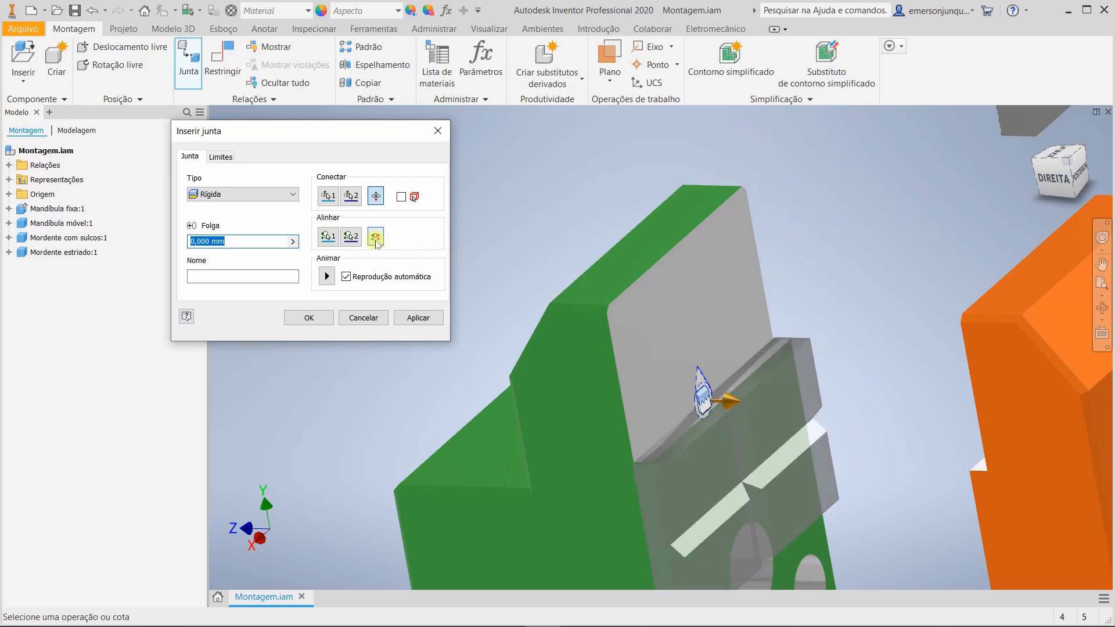
# Step: Flip the grooved plate's alignment so it covers the seat, set the joint type to Rígida, and apply the joint
pyautogui.click(376, 237)
pyautogui.click(232, 192)
pyautogui.click(218, 208)
pyautogui.click(417, 317)
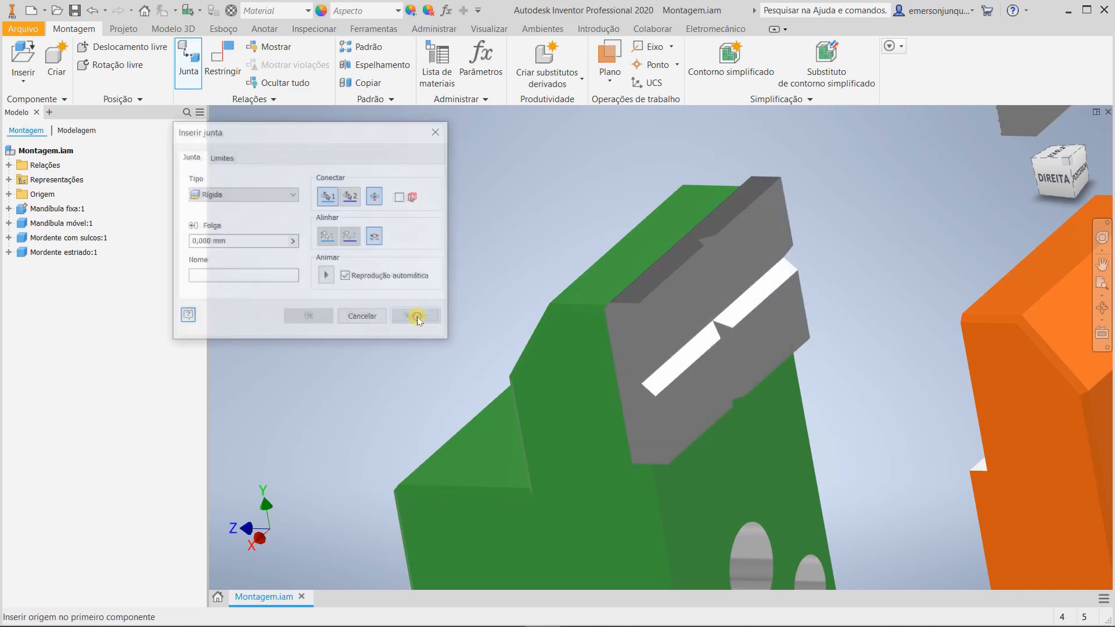
# Step: Join the striated plate's back lower edge midpoint to the movable jaw seat's lower edge midpoint with a Rígida joint, then restore the home view
pyautogui.scroll(3, 503, 261)
pyautogui.moveTo(694, 189); pyautogui.dragTo(728, 331, button='middle')
pyautogui.scroll(-4, 755, 269)
pyautogui.click(733, 273)
pyautogui.scroll(3, 734, 273)
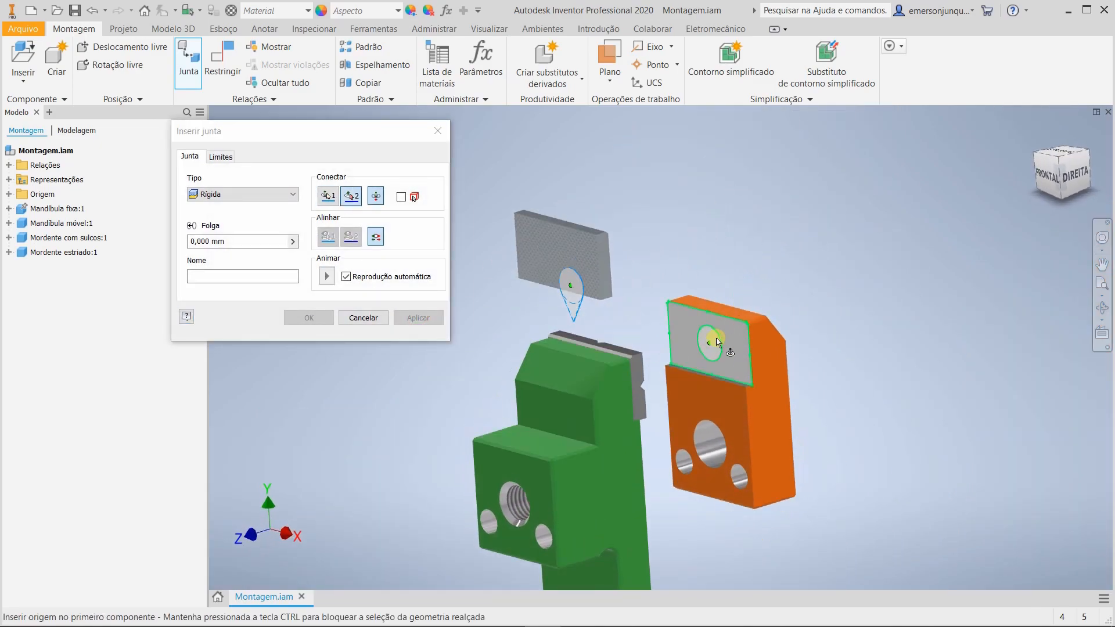
pyautogui.scroll(-5, 723, 350)
pyautogui.click(715, 411)
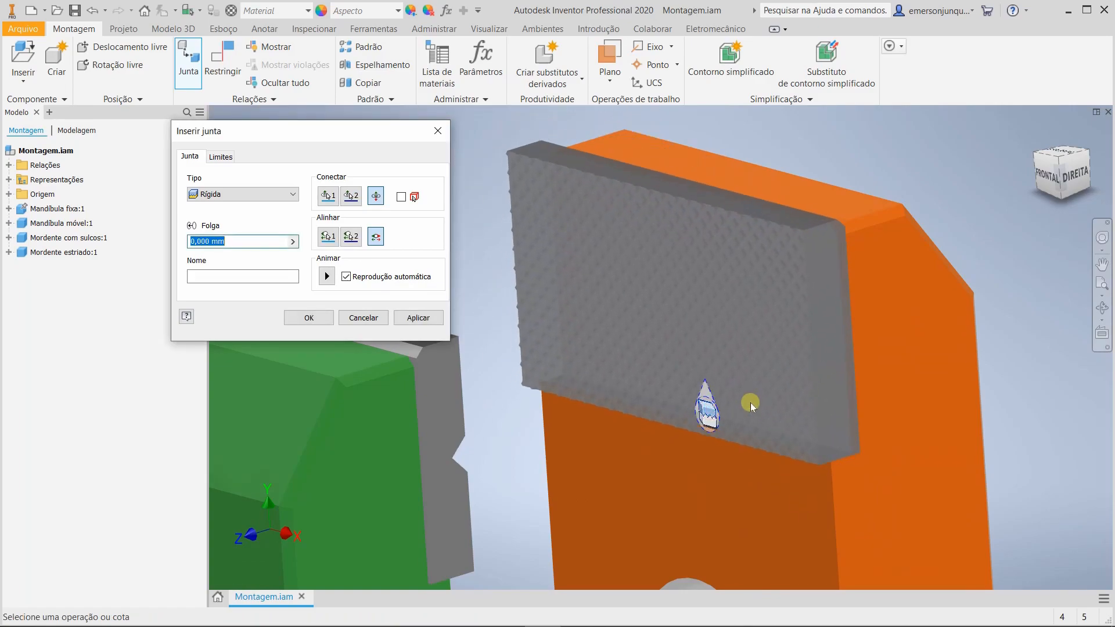
pyautogui.click(303, 319)
pyautogui.click(593, 303)
pyautogui.click(498, 360)
pyautogui.click(1036, 133)
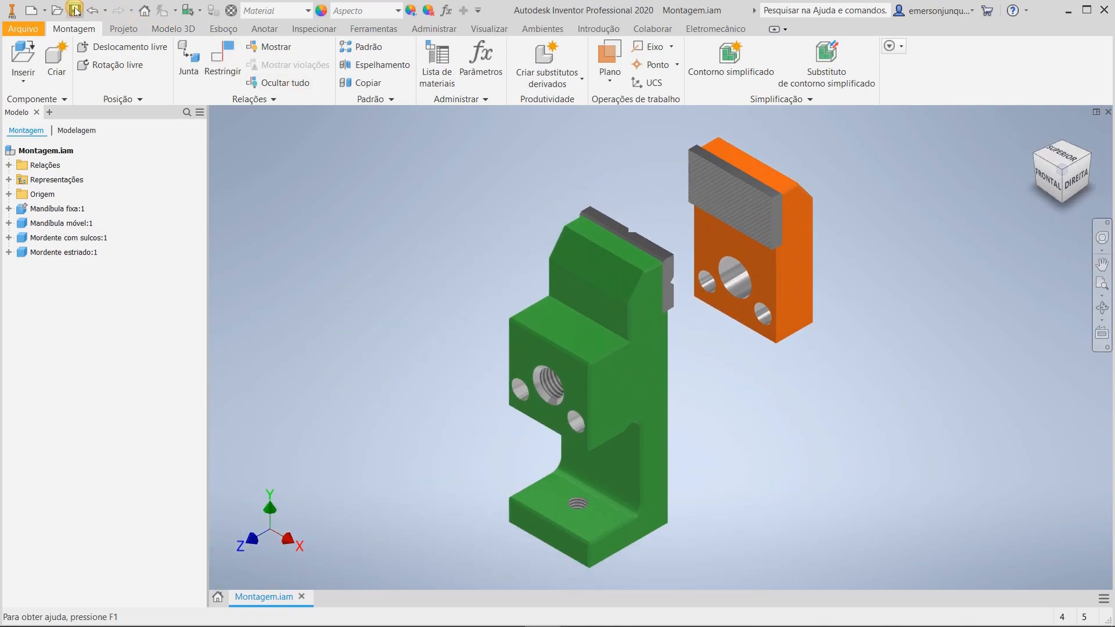
# Step: Start the shaft component generator and place the shaft preview in open space beside the jaws, viewed from the front
pyautogui.click(124, 29)
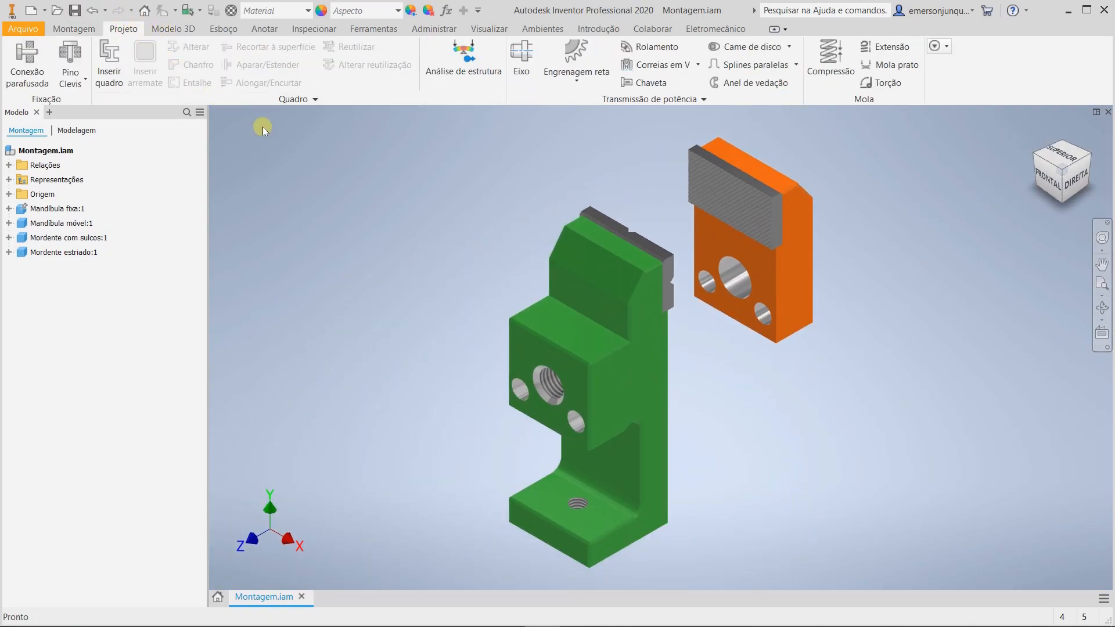
pyautogui.click(509, 87)
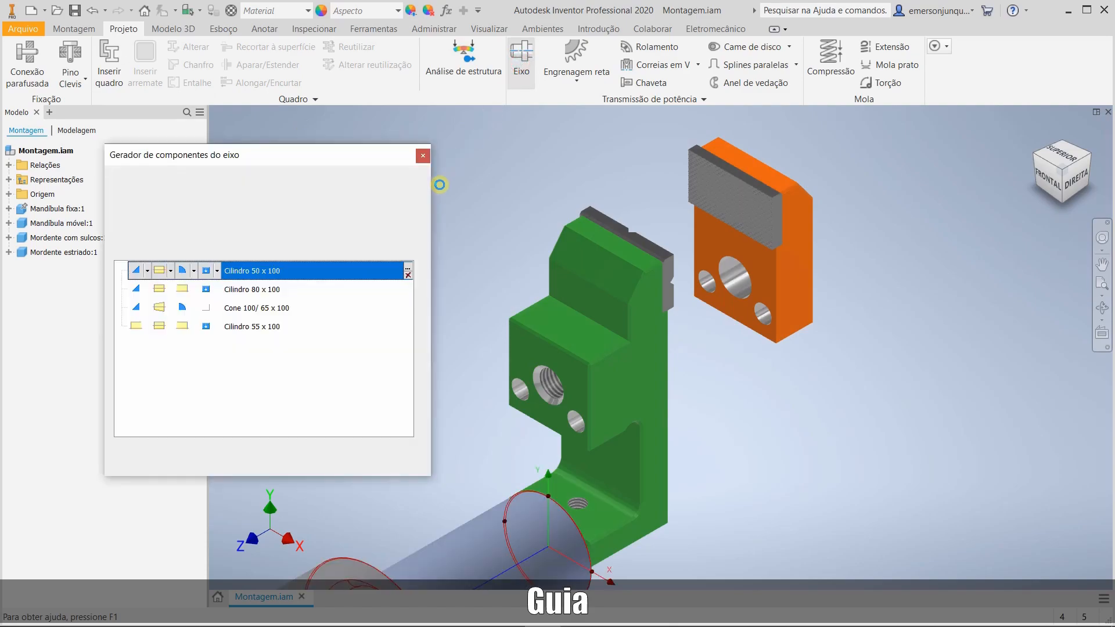
pyautogui.moveTo(779, 320); pyautogui.dragTo(657, 262)
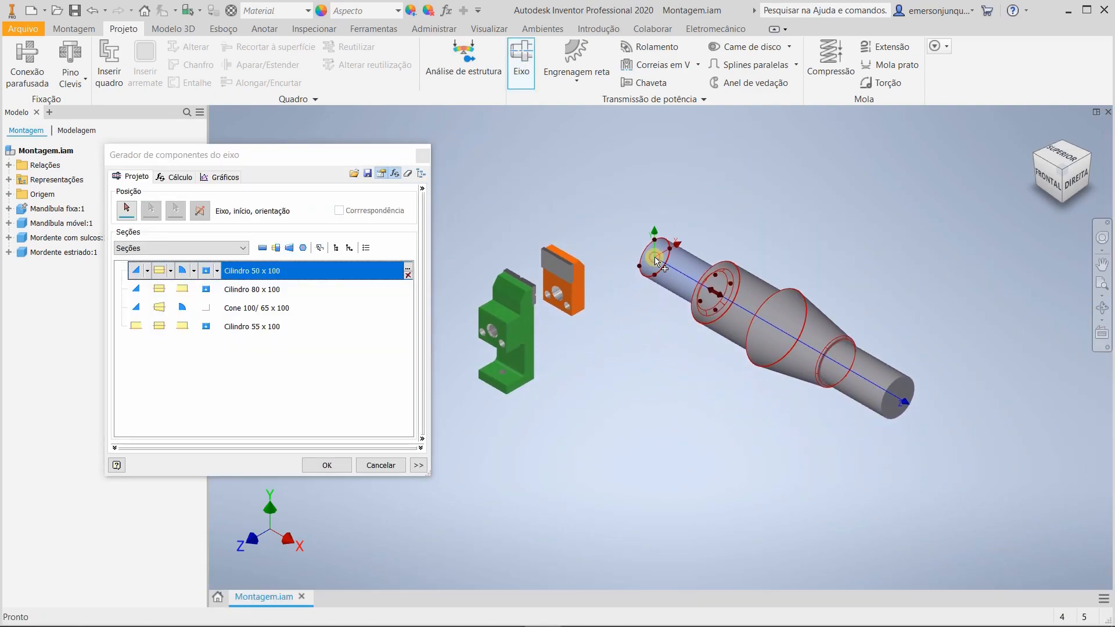
pyautogui.click(1045, 184)
pyautogui.scroll(-5, 639, 294)
pyautogui.scroll(4, 638, 295)
pyautogui.moveTo(637, 295); pyautogui.dragTo(569, 324, button='middle')
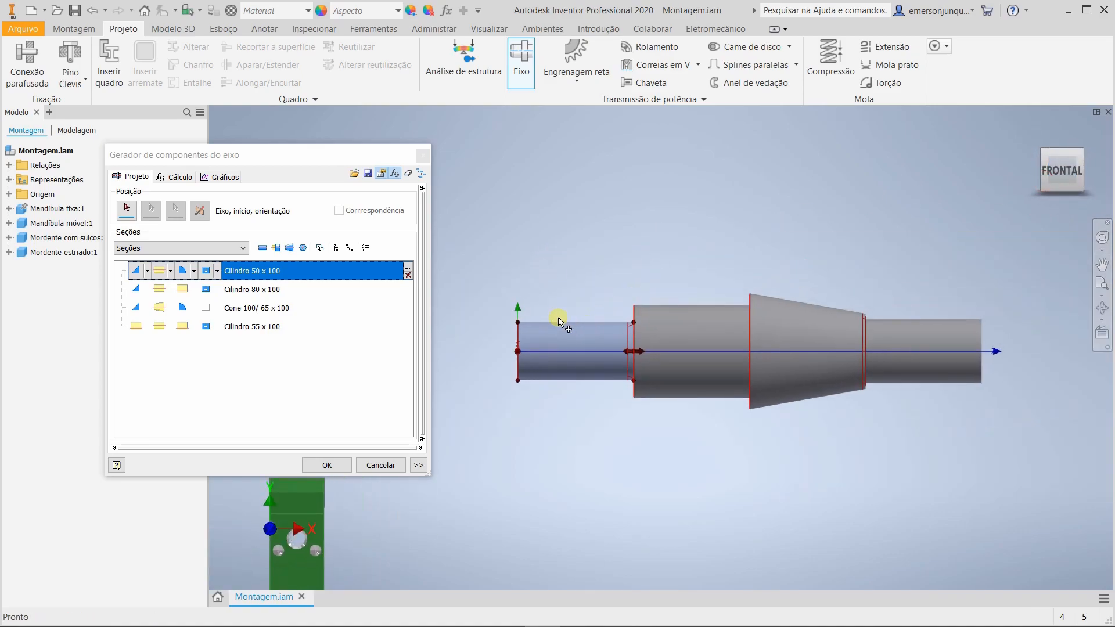
# Step: Delete the first three default shaft sections, Cilindro 50 x 100, Cilindro 80 x 100 and Cone 100/65 x 100
pyautogui.click(409, 274)
pyautogui.click(431, 381)
pyautogui.click(409, 274)
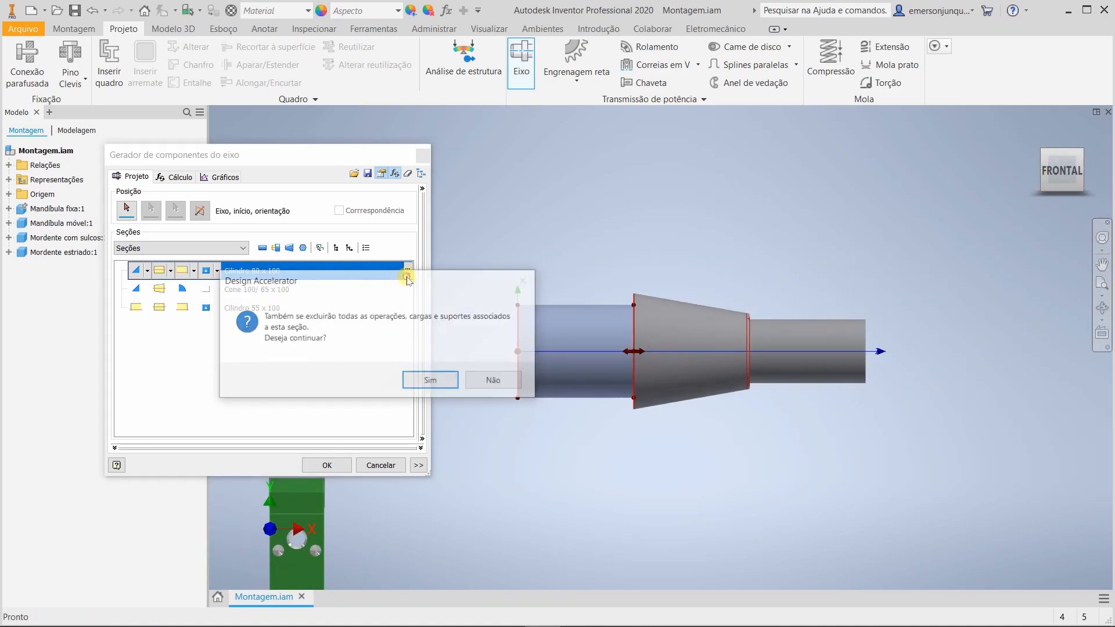
pyautogui.click(434, 382)
pyautogui.click(409, 274)
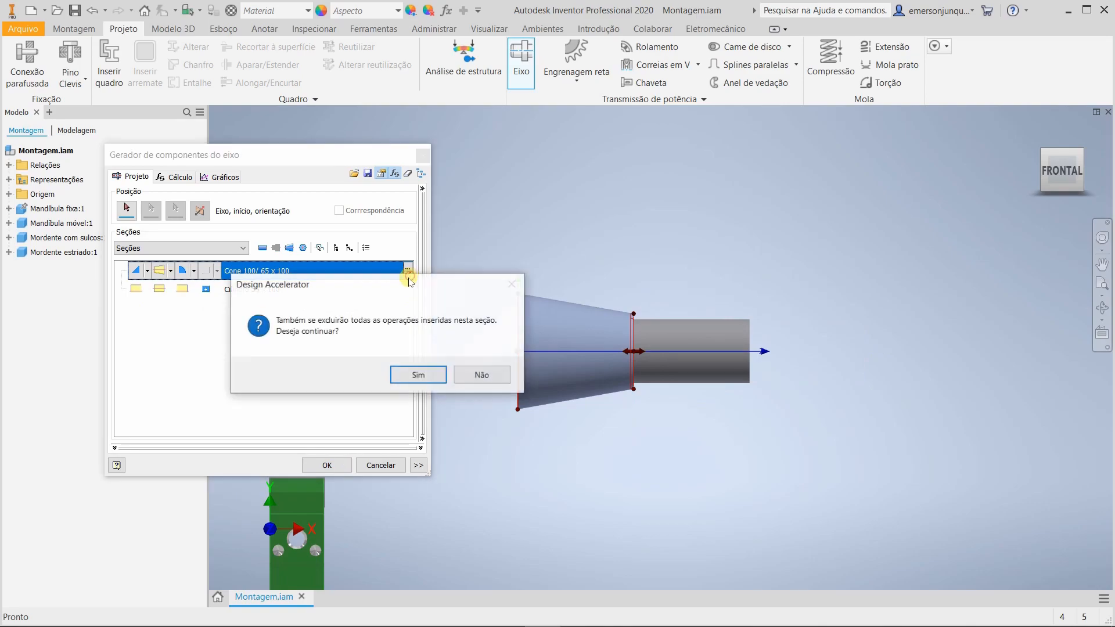
pyautogui.click(432, 381)
# Step: Set the remaining cylinder section to a diameter of 10 mm and a length of 115 mm
pyautogui.doubleClick(291, 273)
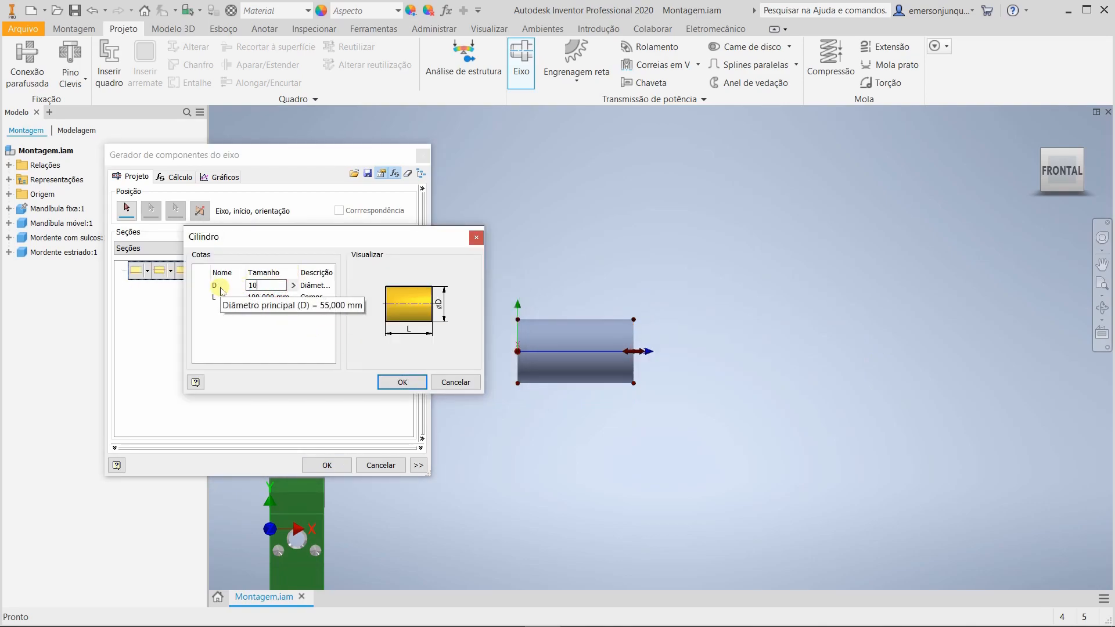
pyautogui.click(240, 336)
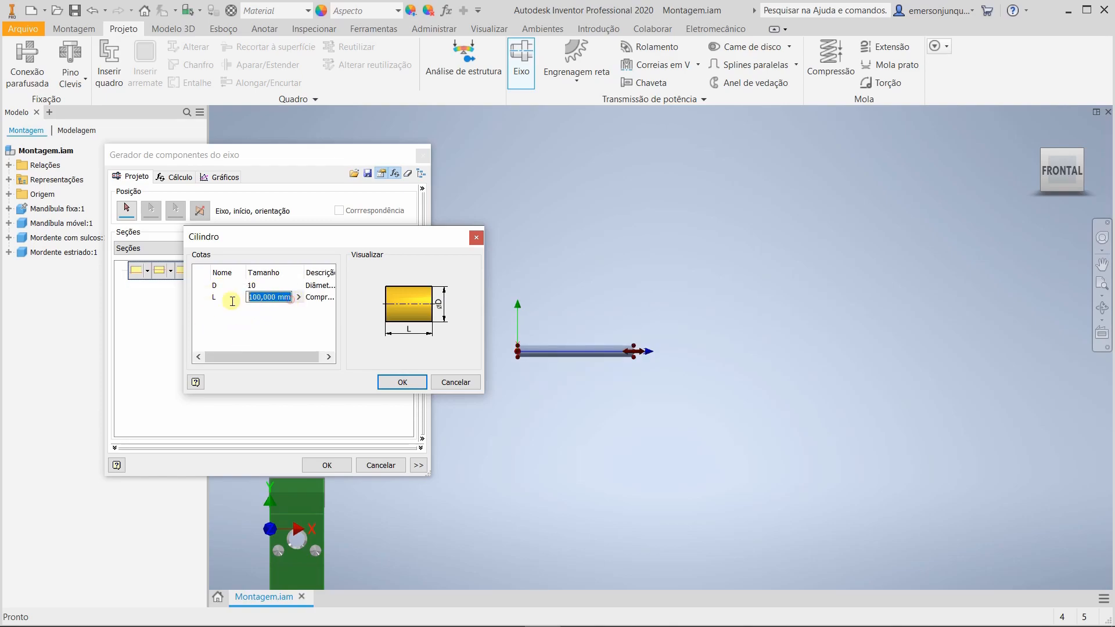
pyautogui.click(402, 382)
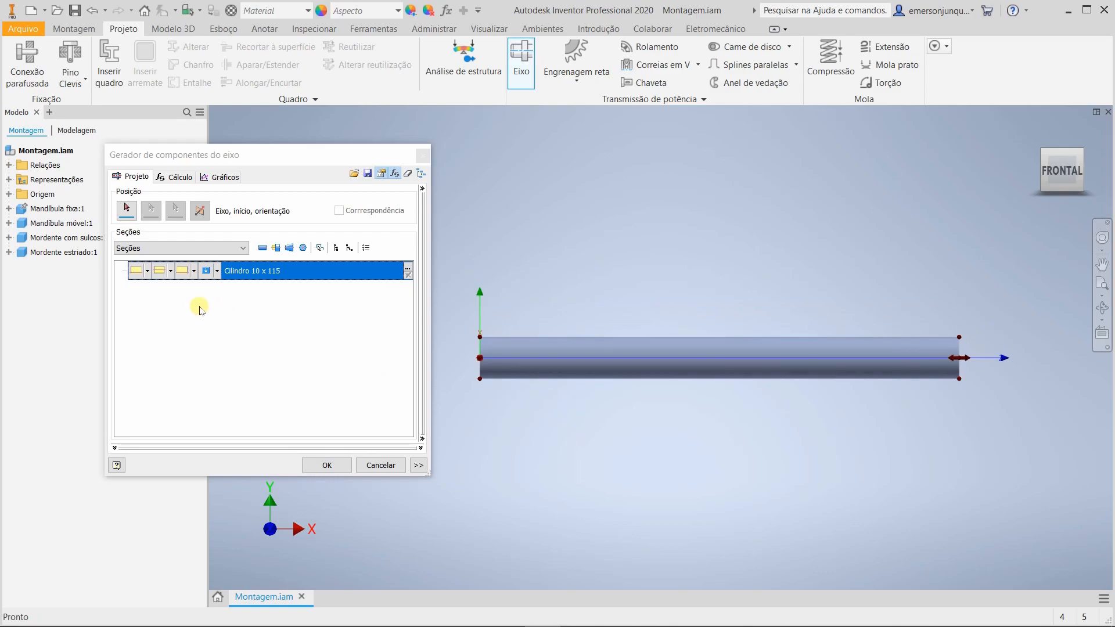
# Step: Add a 45° distance-and-angle chamfer to the shaft's far end and round its starting edge into a hemispherical end
pyautogui.click(194, 271)
pyautogui.click(201, 305)
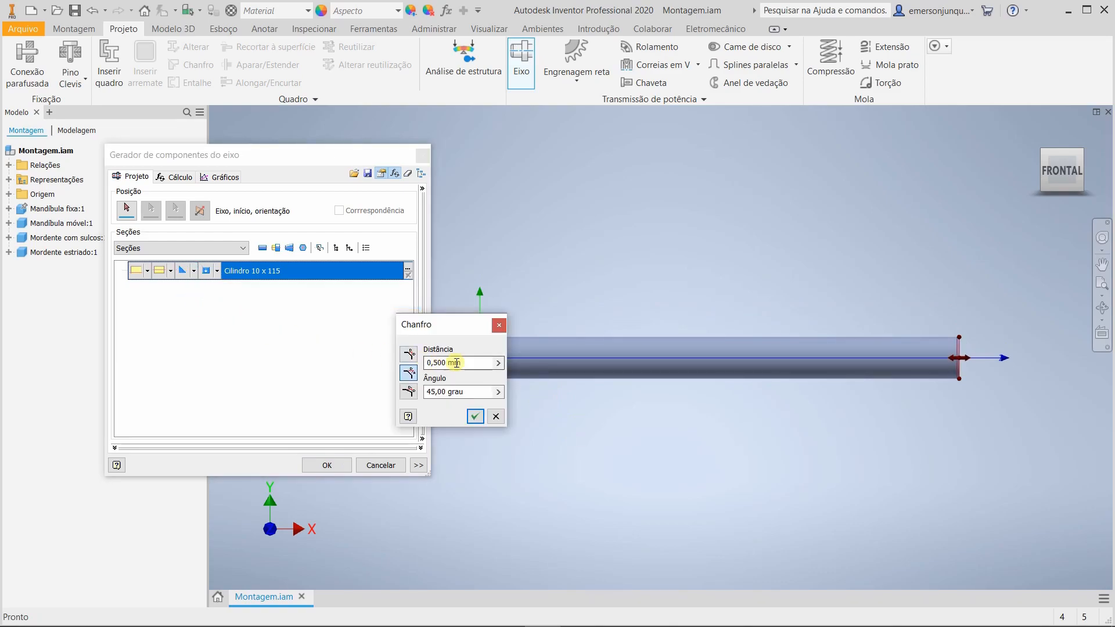
pyautogui.click(476, 416)
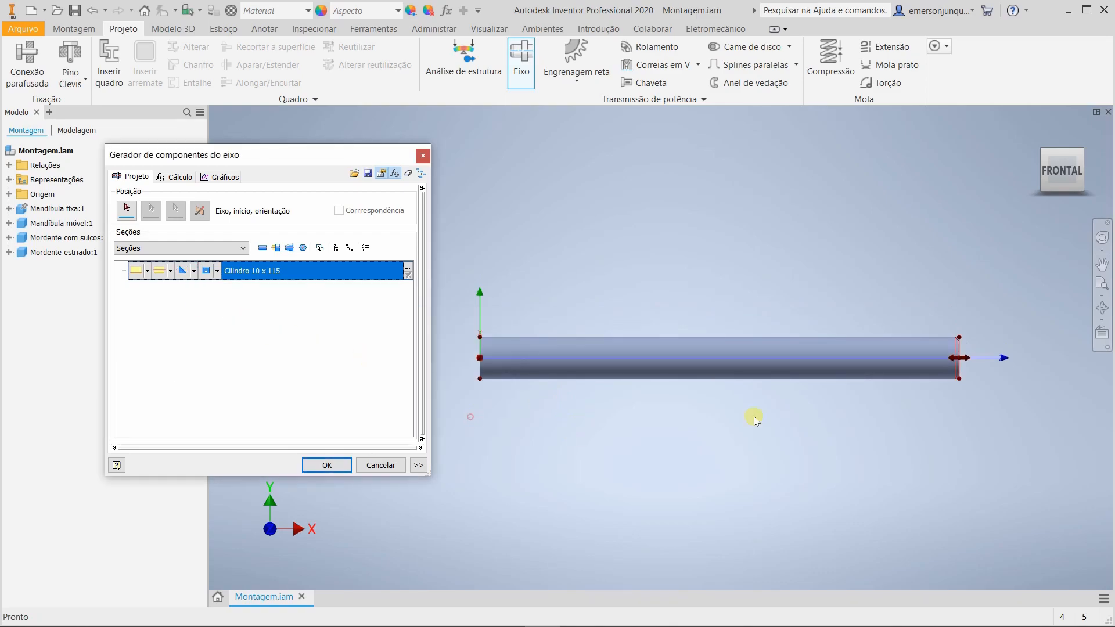
pyautogui.click(149, 273)
pyautogui.click(155, 314)
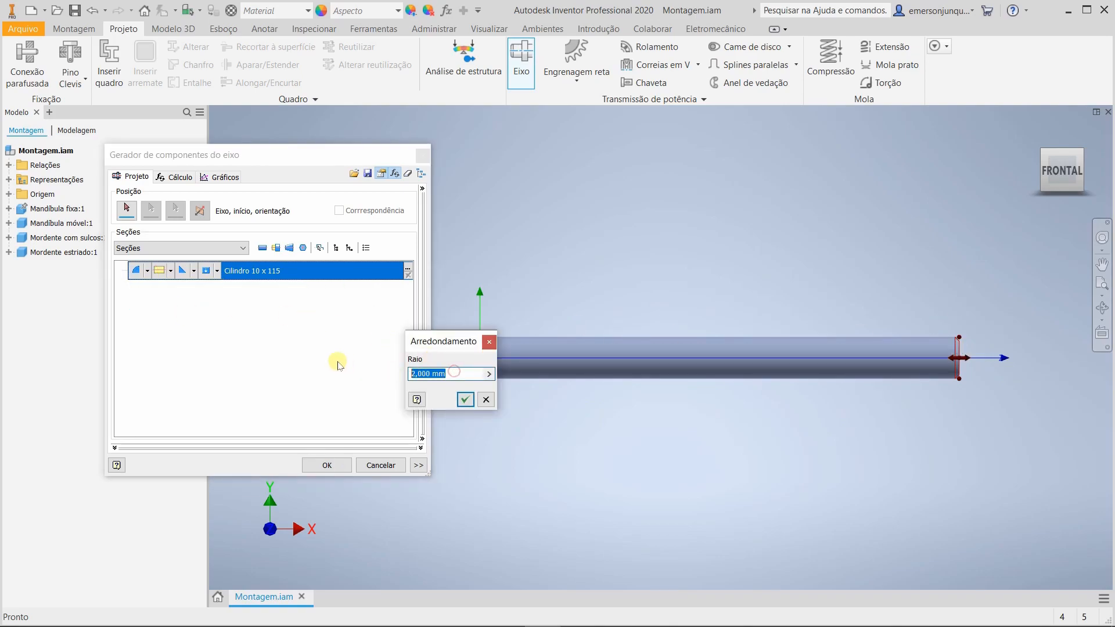
pyautogui.moveTo(434, 337); pyautogui.dragTo(319, 331)
pyautogui.click(349, 395)
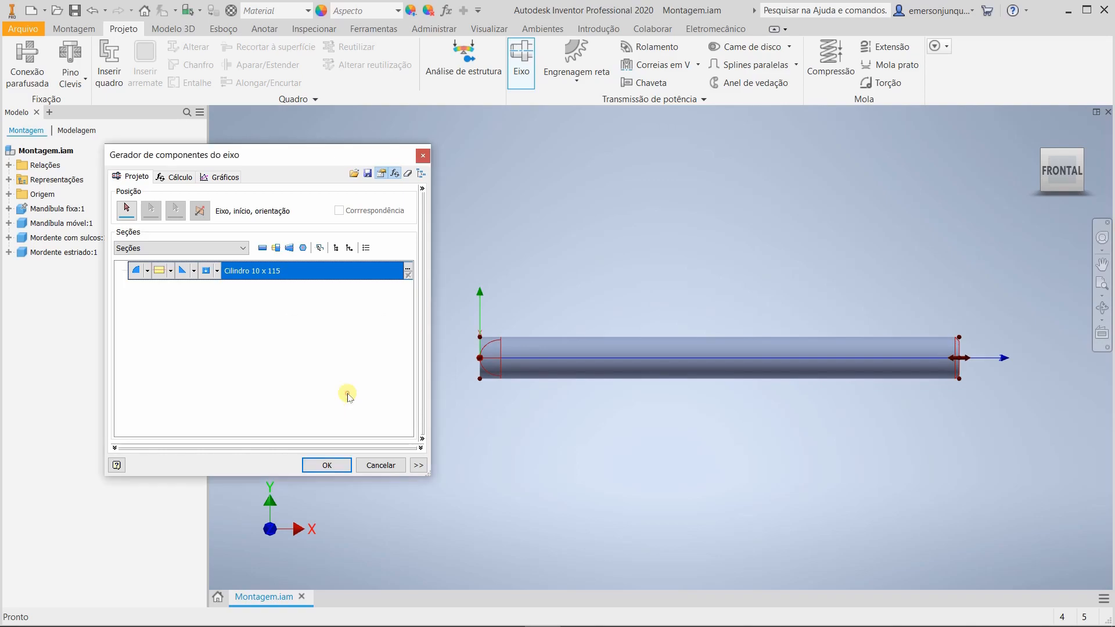
# Step: Accept the shaft design with the display name Guia, keeping the proposed file location
pyautogui.click(325, 466)
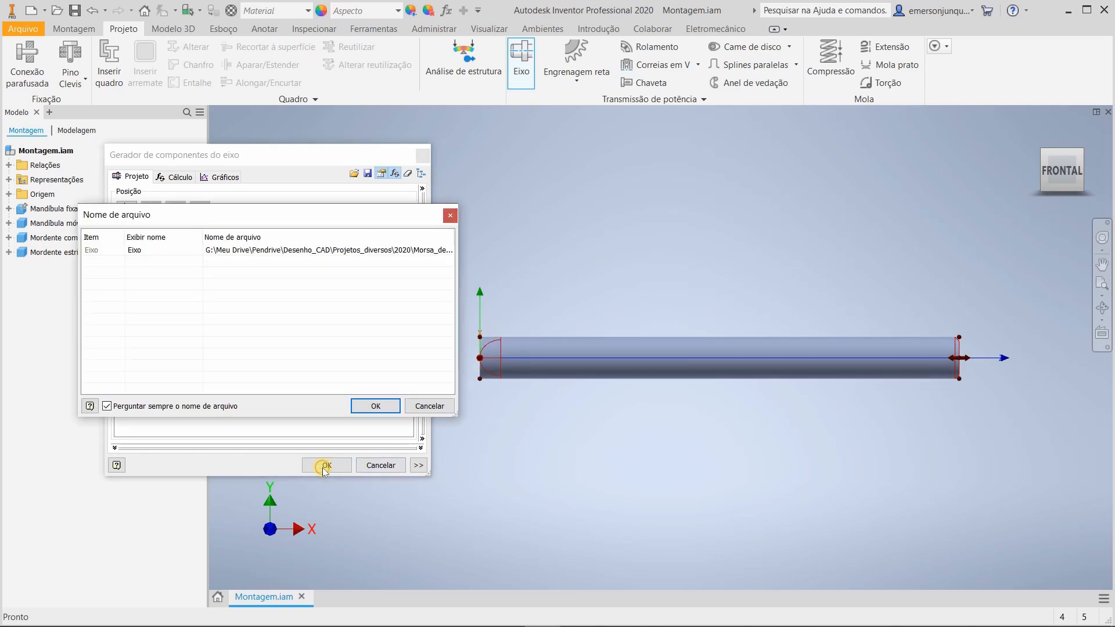
pyautogui.click(146, 252)
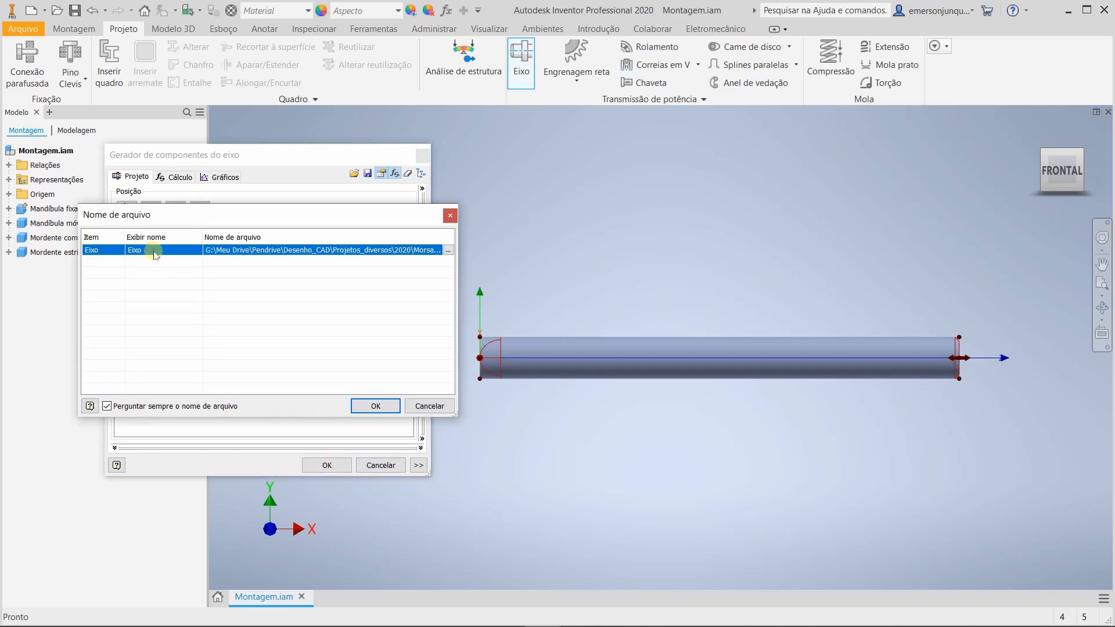
pyautogui.click(154, 251)
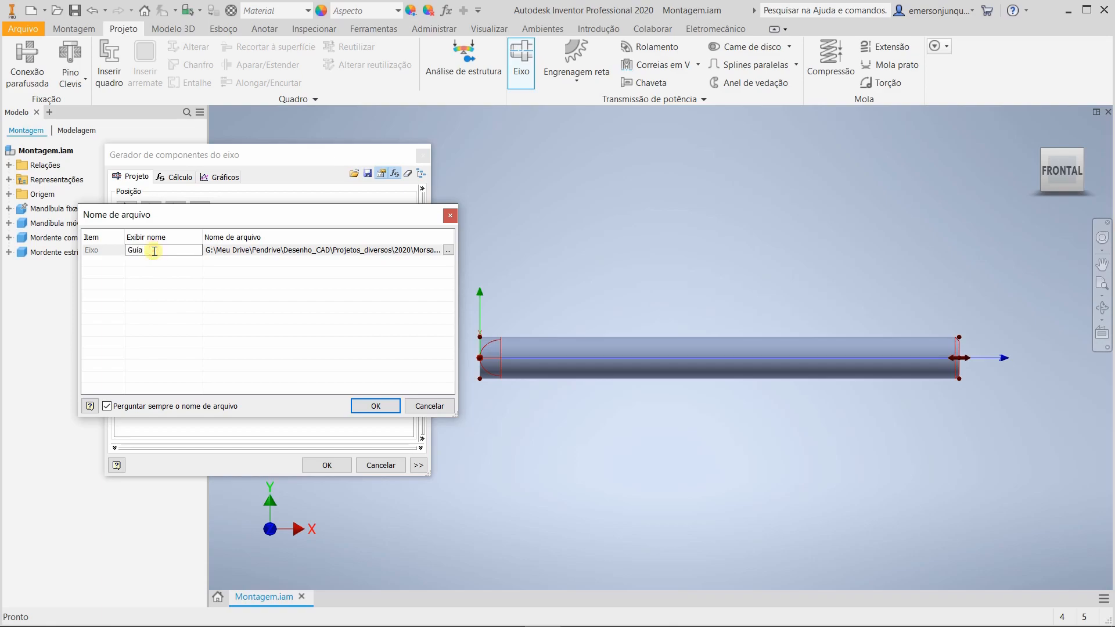
pyautogui.click(372, 411)
# Step: Place one Guia shaft in the open space in front of the movable jaw in its default orientation
pyautogui.scroll(5, 429, 312)
pyautogui.scroll(-8, 429, 312)
pyautogui.scroll(-3, 405, 353)
pyautogui.click(1037, 133)
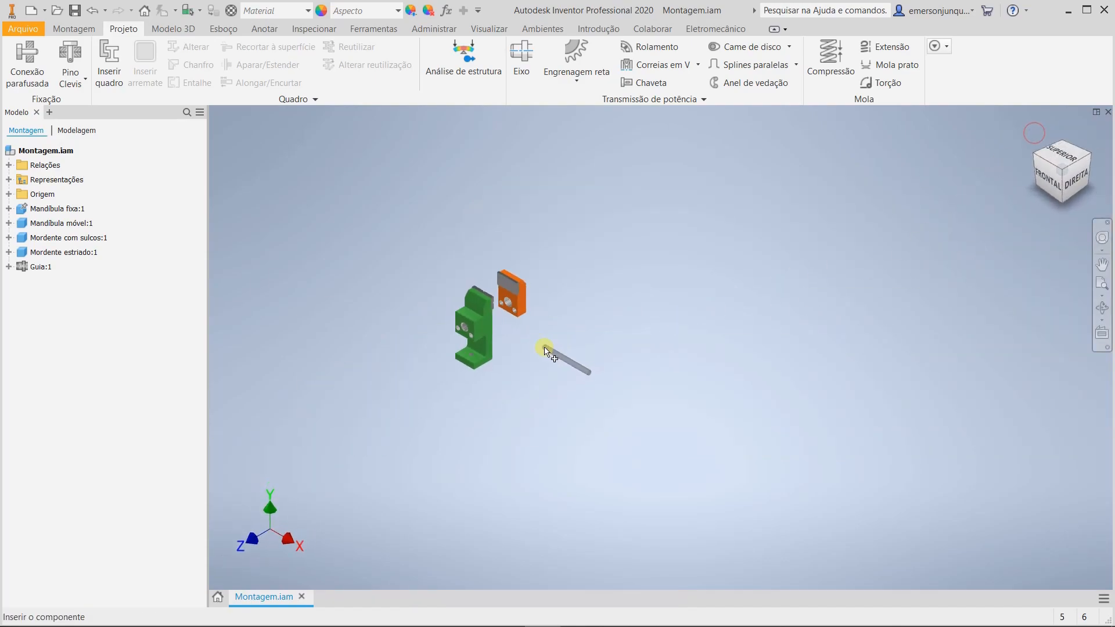
pyautogui.scroll(5, 528, 328)
pyautogui.moveTo(529, 329); pyautogui.dragTo(593, 412, button='middle')
pyautogui.click(620, 361)
pyautogui.press('Escape')
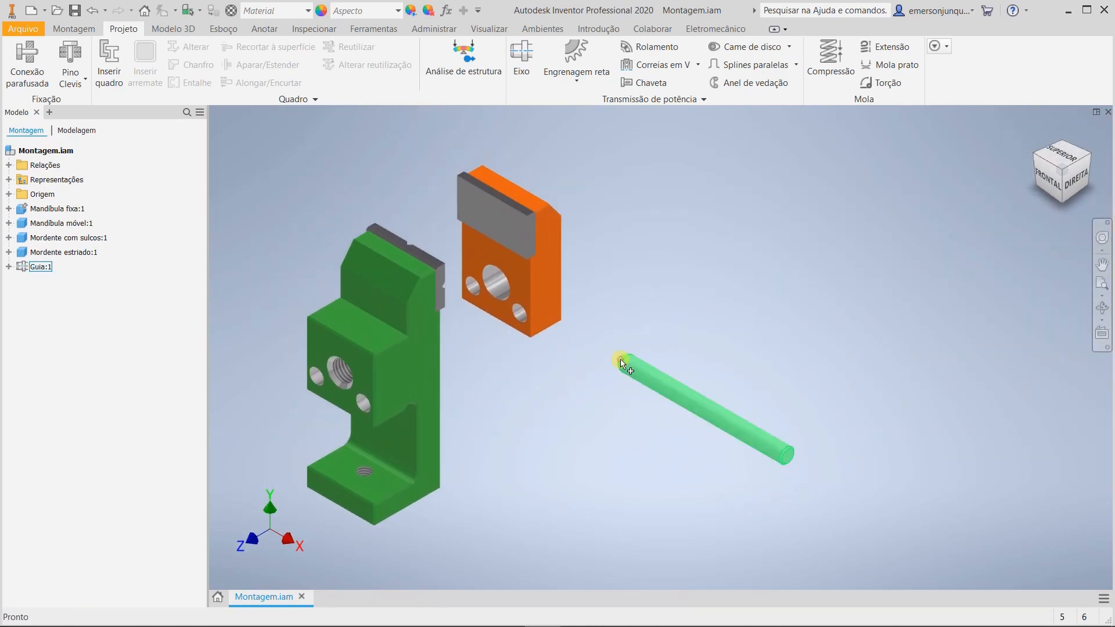
# Step: Add a second Guia to the assembly, parallel to and just below the first one
pyautogui.click(23, 269)
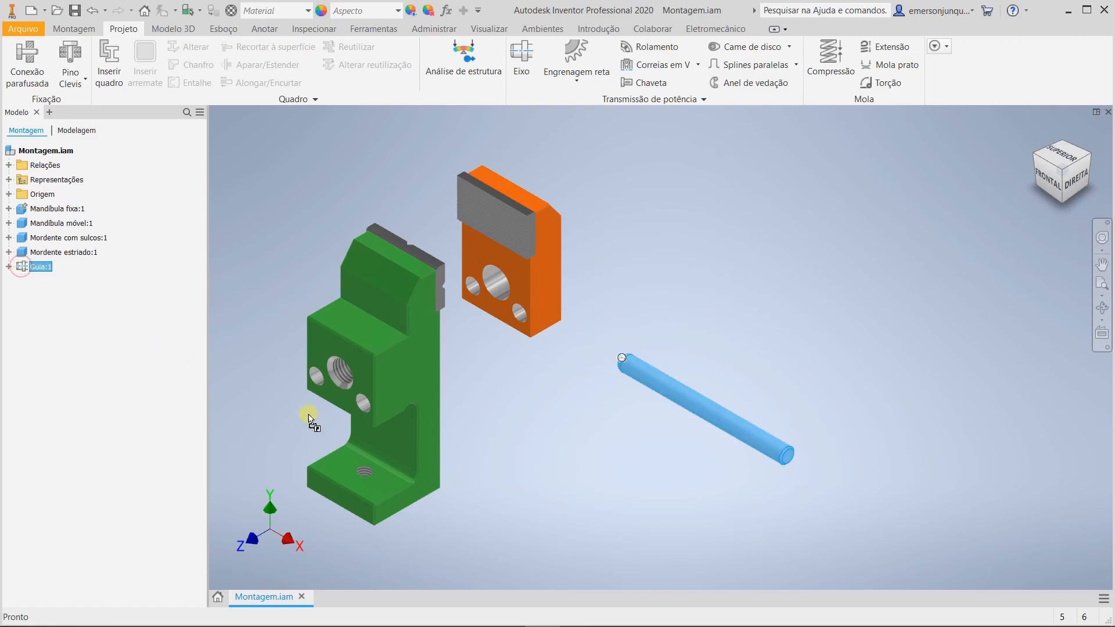
pyautogui.moveTo(606, 443); pyautogui.dragTo(660, 434)
pyautogui.click(641, 470)
# Step: Assign the material Aço, carbono and the appearance Cromado - Polido to both Guia shafts
pyautogui.moveTo(848, 537); pyautogui.dragTo(700, 457)
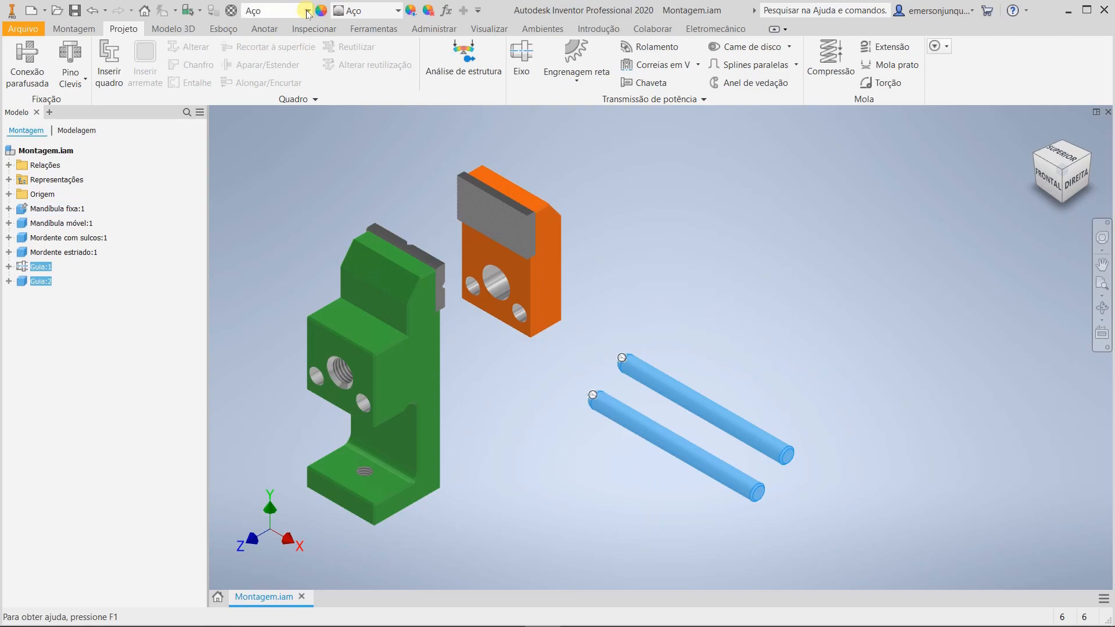
pyautogui.click(308, 10)
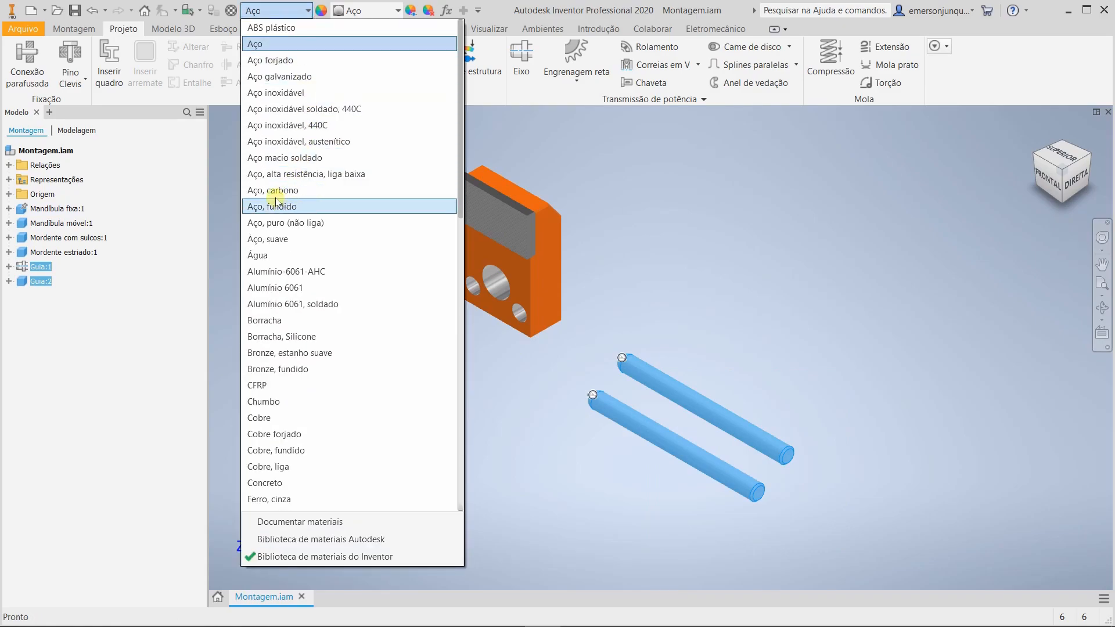
pyautogui.click(270, 190)
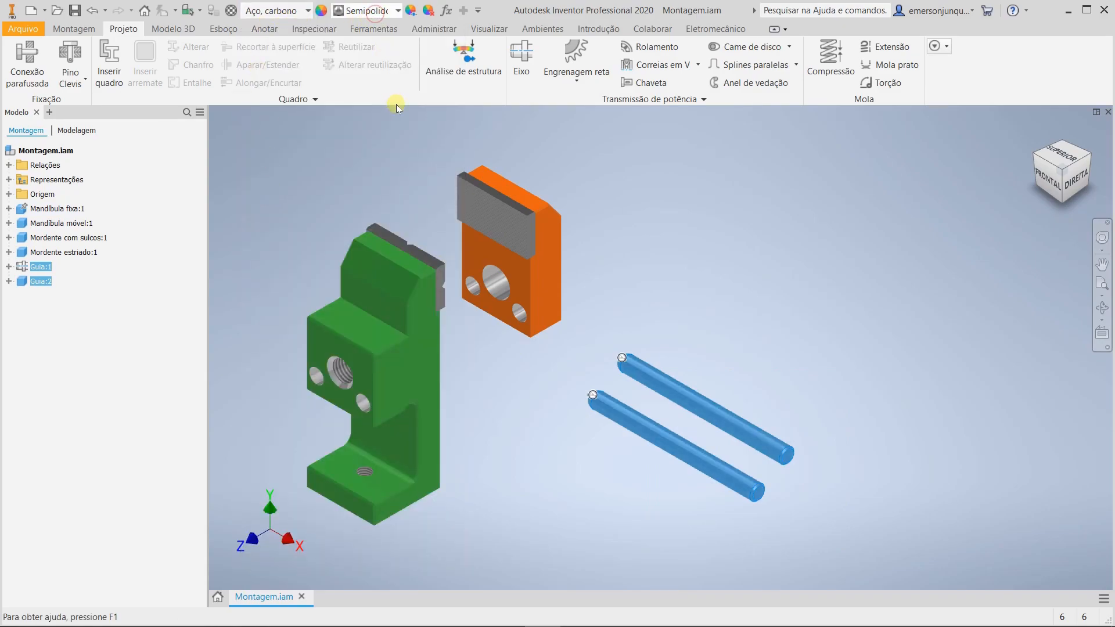
pyautogui.click(398, 11)
pyautogui.scroll(20, 431, 144)
pyautogui.scroll(2, 427, 151)
pyautogui.scroll(-1, 423, 159)
pyautogui.scroll(-3, 422, 172)
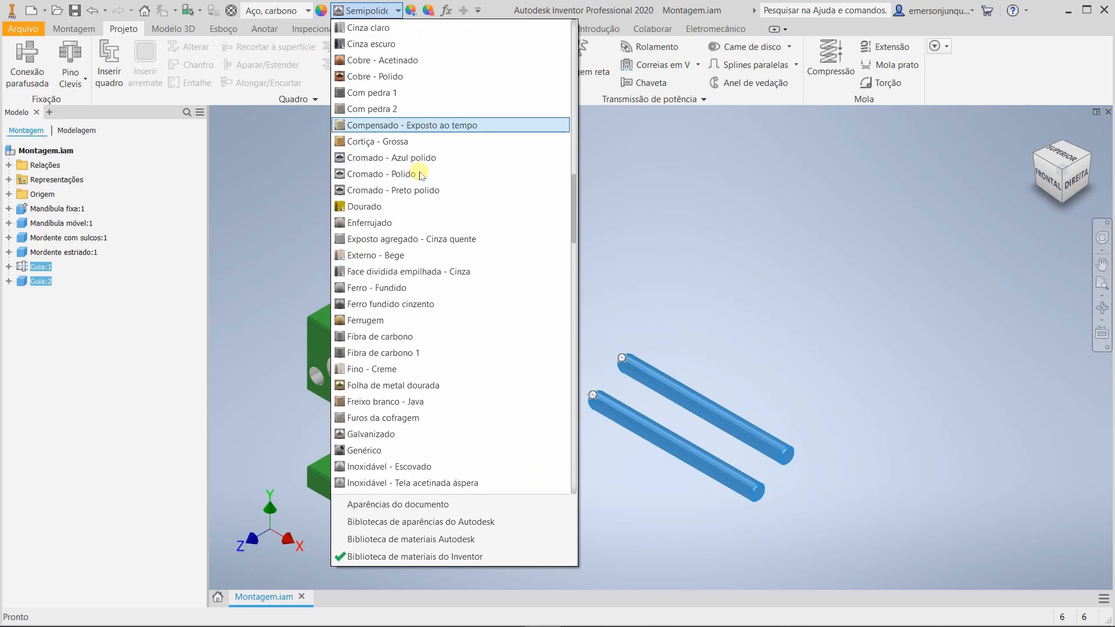
pyautogui.click(386, 175)
# Step: Move both guides closer to the fixed jaw's base and the movable jaw farther away from the fixed jaw
pyautogui.moveTo(627, 431); pyautogui.dragTo(547, 488)
pyautogui.moveTo(645, 370); pyautogui.dragTo(537, 420)
pyautogui.moveTo(535, 309); pyautogui.dragTo(625, 262)
pyautogui.click(600, 359)
# Step: Join one guide's chamfered end to the left guide hole of the movable jaw with a Rígida joint
pyautogui.click(77, 31)
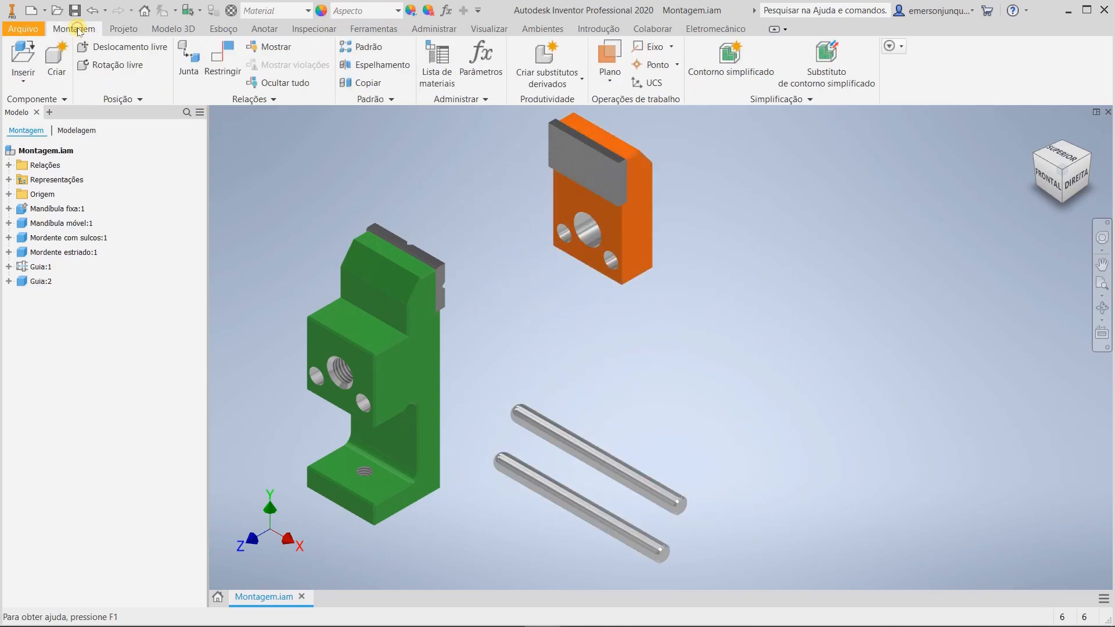
pyautogui.click(187, 73)
pyautogui.scroll(5, 688, 517)
pyautogui.scroll(-7, 674, 505)
pyautogui.moveTo(610, 388); pyautogui.dragTo(660, 363, button='middle')
pyautogui.scroll(6, 632, 431)
pyautogui.scroll(5, 632, 430)
pyautogui.click(627, 404)
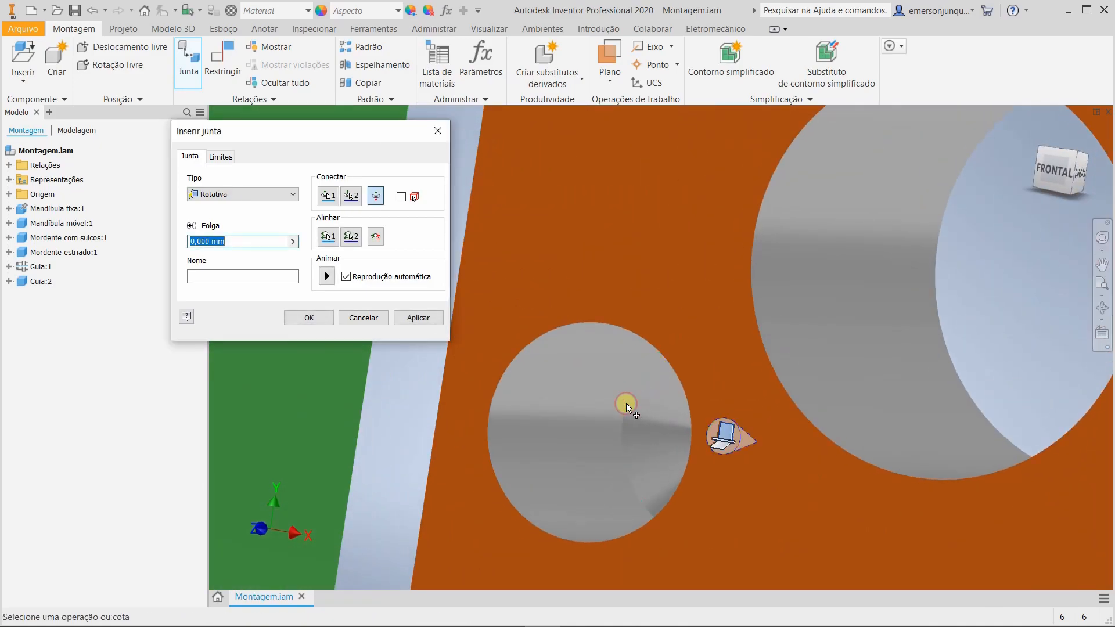
pyautogui.click(250, 196)
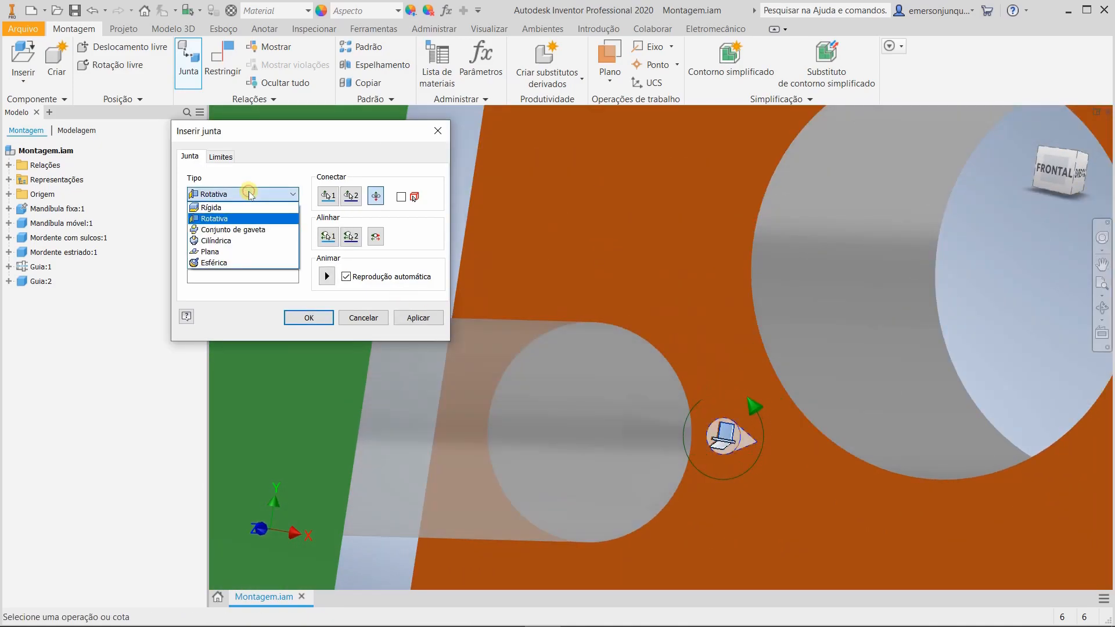
pyautogui.click(250, 207)
pyautogui.click(309, 318)
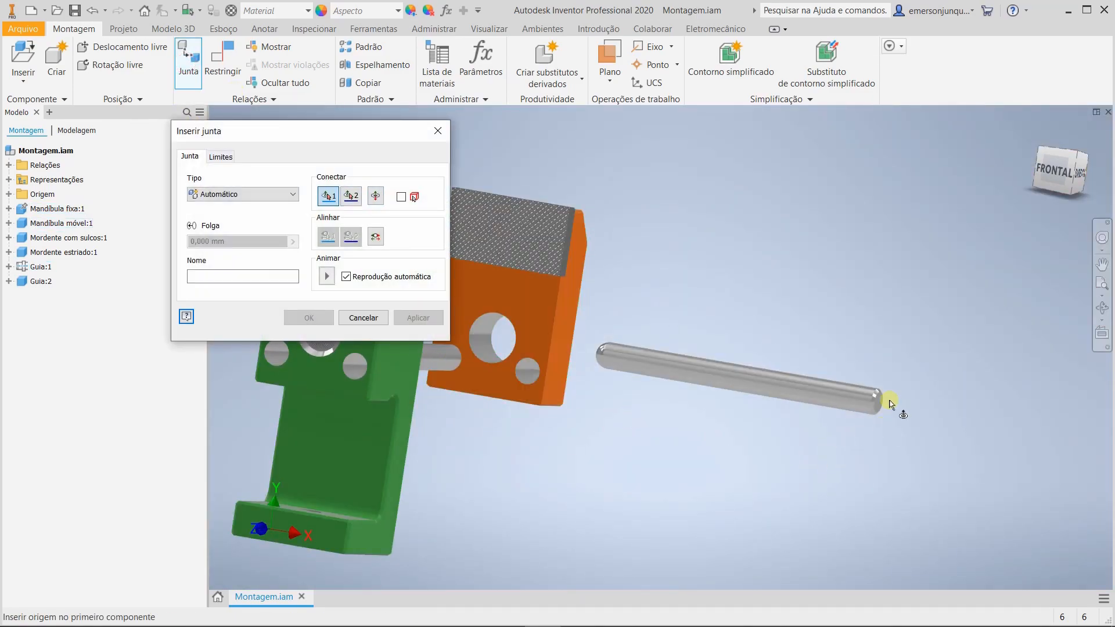
# Step: Join the other guide's chamfered end to the right guide hole of the movable jaw with a Rígida joint
pyautogui.scroll(4, 889, 404)
pyautogui.click(854, 418)
pyautogui.scroll(-5, 851, 419)
pyautogui.keyDown('shift'); pyautogui.moveTo(636, 437); pyautogui.dragTo(650, 440, button='middle'); pyautogui.keyUp('shift')
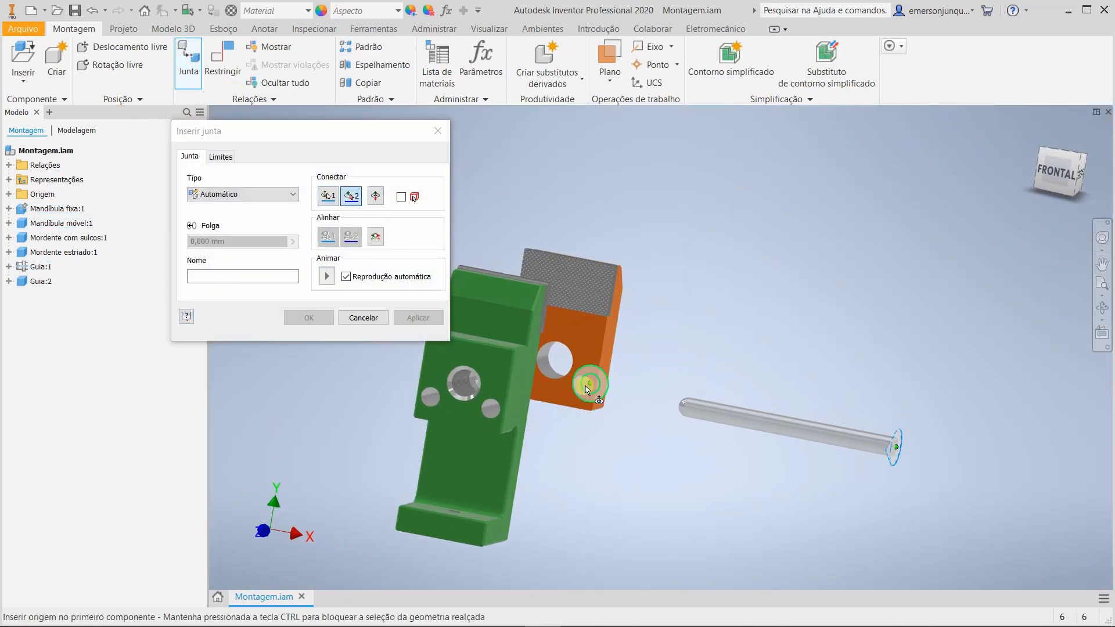
pyautogui.scroll(6, 581, 387)
pyautogui.click(565, 388)
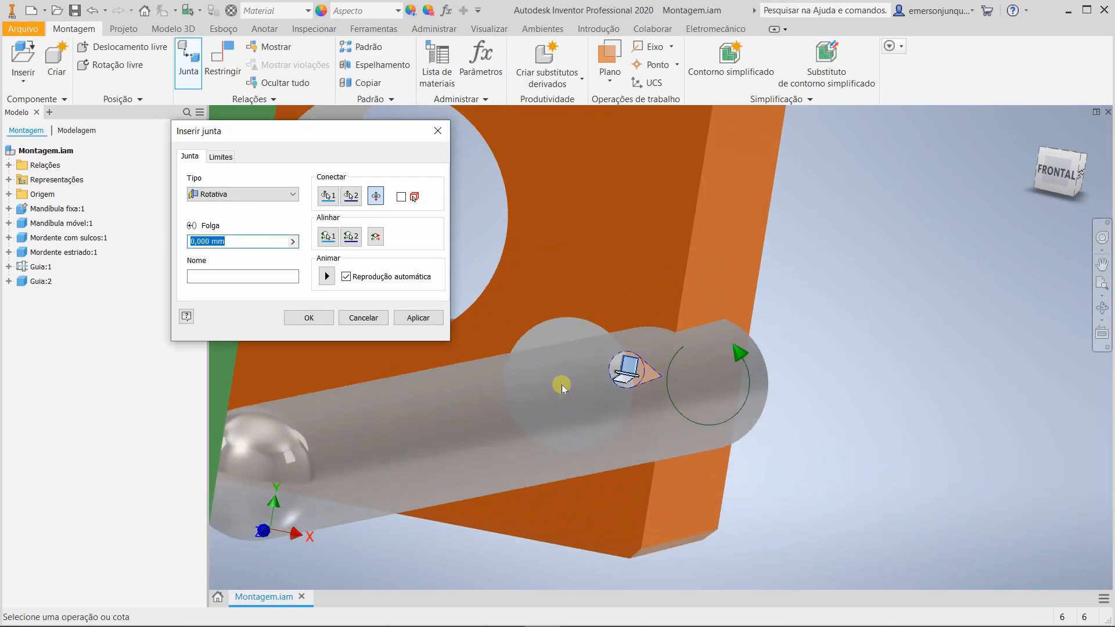
pyautogui.click(255, 195)
pyautogui.click(259, 211)
pyautogui.click(309, 318)
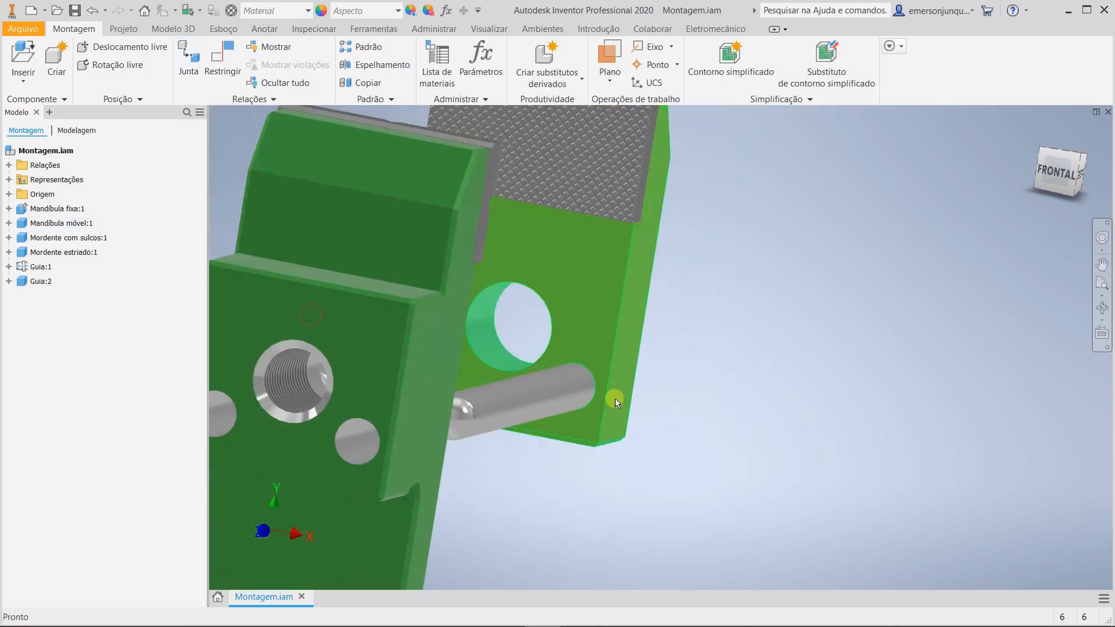
# Step: Slide the movable jaw toward the fixed jaw so both guides pass through its holes, and restore the home view
pyautogui.click(1029, 132)
pyautogui.moveTo(809, 270); pyautogui.dragTo(679, 347)
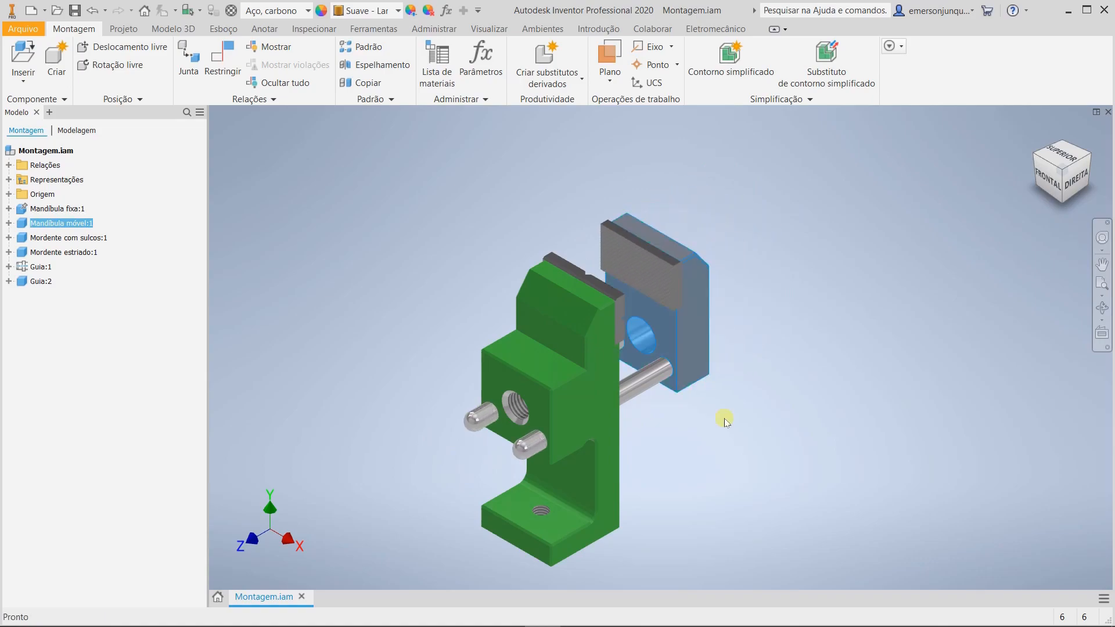
pyautogui.click(737, 452)
pyautogui.keyDown('shift'); pyautogui.moveTo(721, 479); pyautogui.dragTo(692, 459, button='middle'); pyautogui.keyUp('shift')
pyautogui.click(1037, 133)
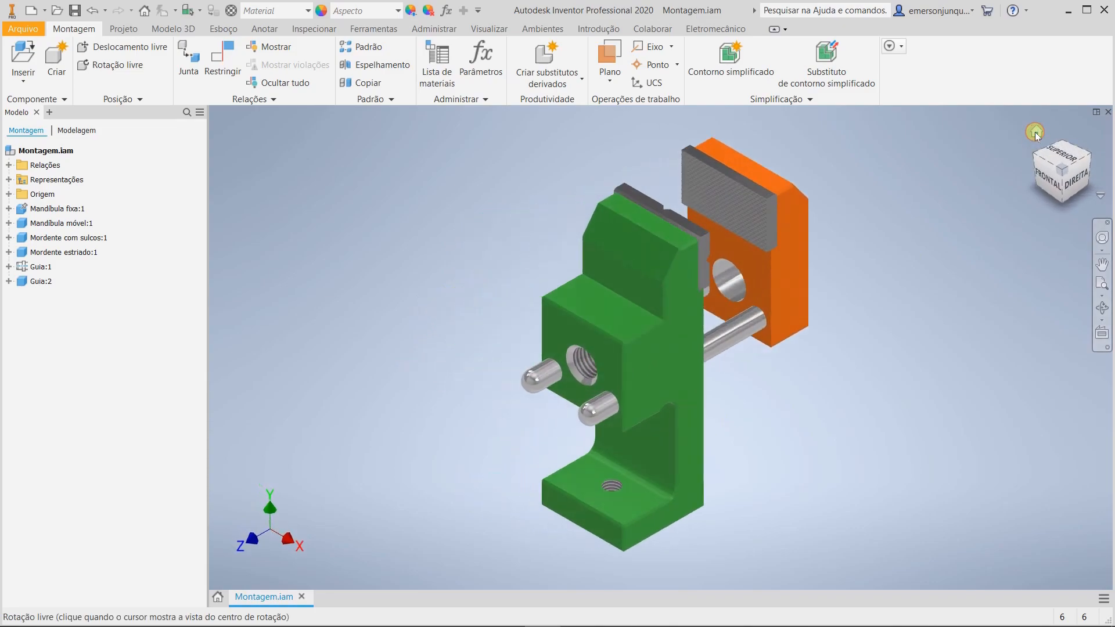
# Step: Start a new shaft component for the guide bushing and remove the edge features from both ends of its cylinder
pyautogui.click(117, 30)
pyautogui.click(522, 58)
pyautogui.moveTo(946, 386); pyautogui.dragTo(721, 299, button='middle')
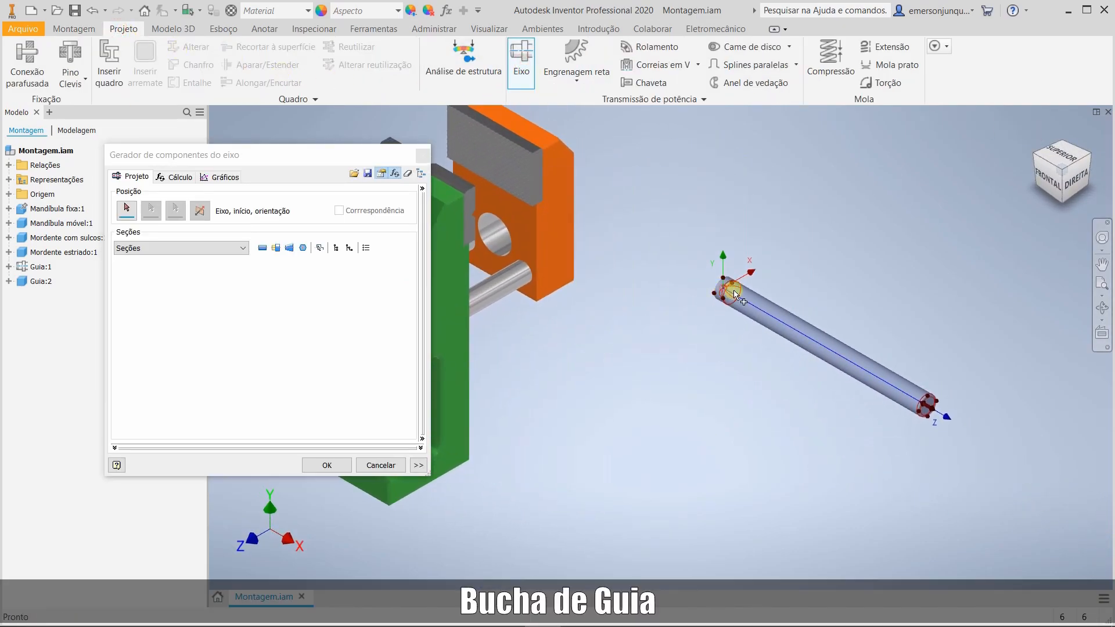
pyautogui.click(1048, 178)
pyautogui.scroll(6, 679, 318)
pyautogui.scroll(-5, 685, 443)
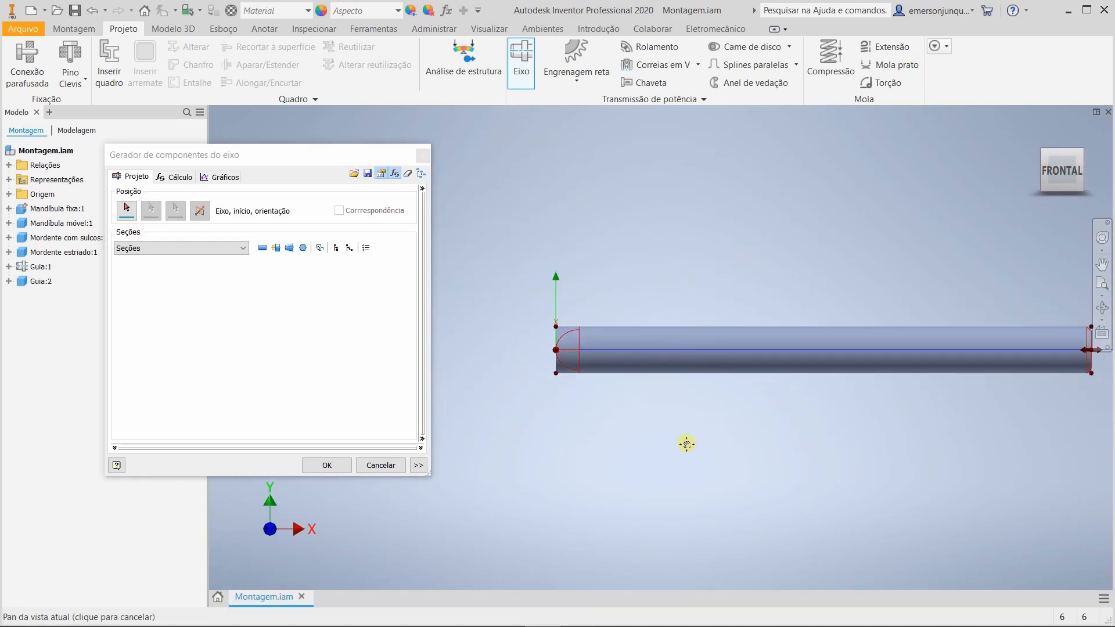
pyautogui.moveTo(226, 156); pyautogui.dragTo(251, 175)
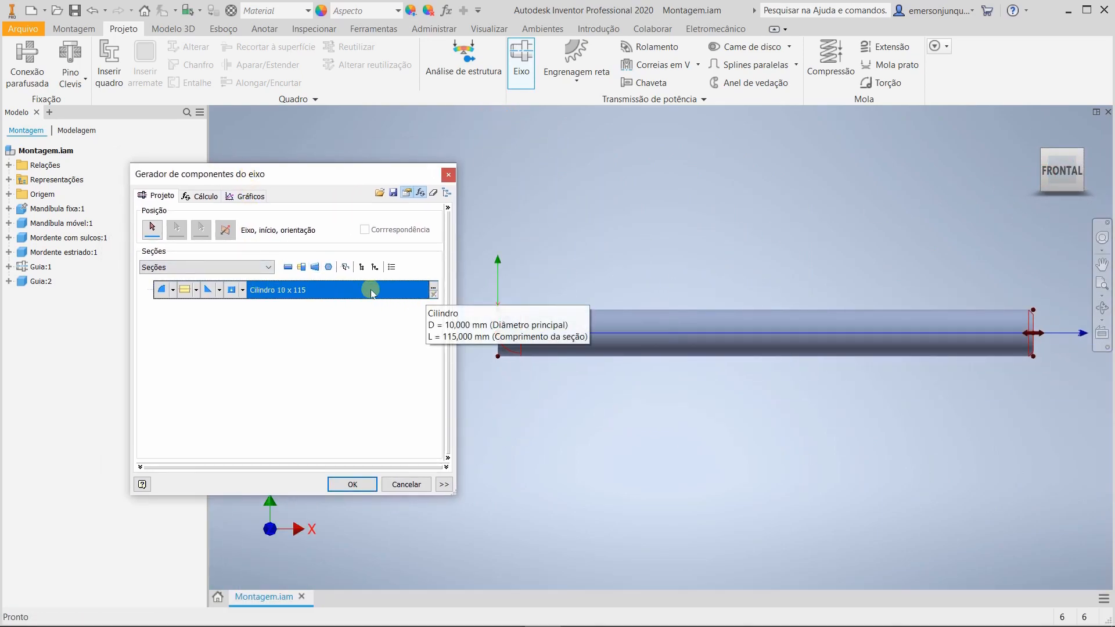
pyautogui.click(172, 290)
pyautogui.click(180, 306)
pyautogui.click(219, 290)
pyautogui.click(222, 308)
# Step: Set the bushing's flange cylinder to a 25 mm diameter and a 1,5 mm length
pyautogui.doubleClick(286, 290)
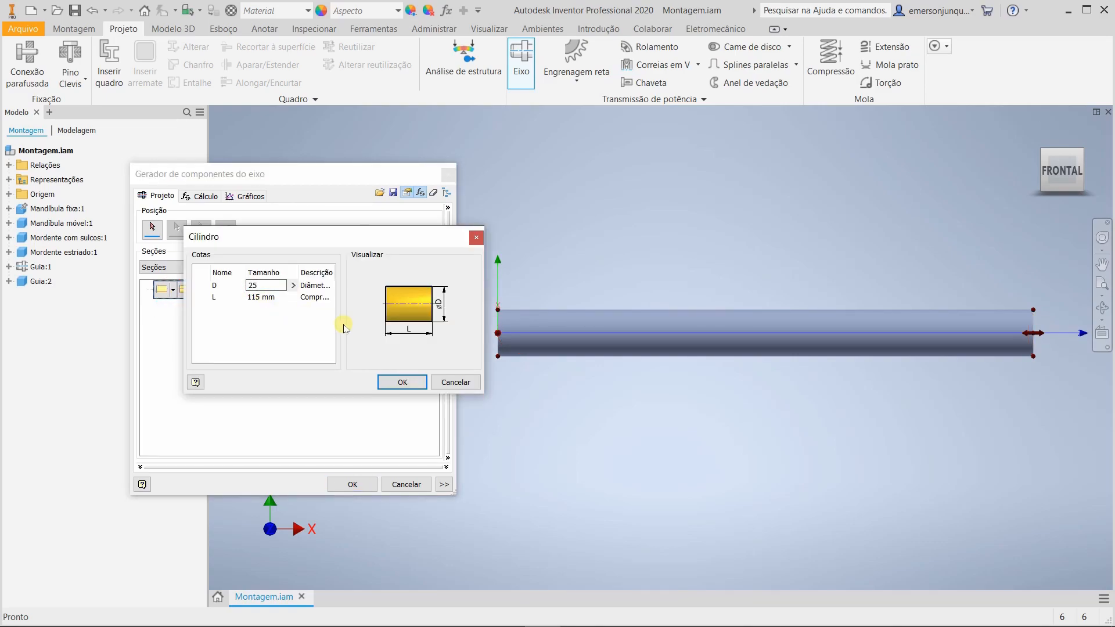
pyautogui.click(266, 298)
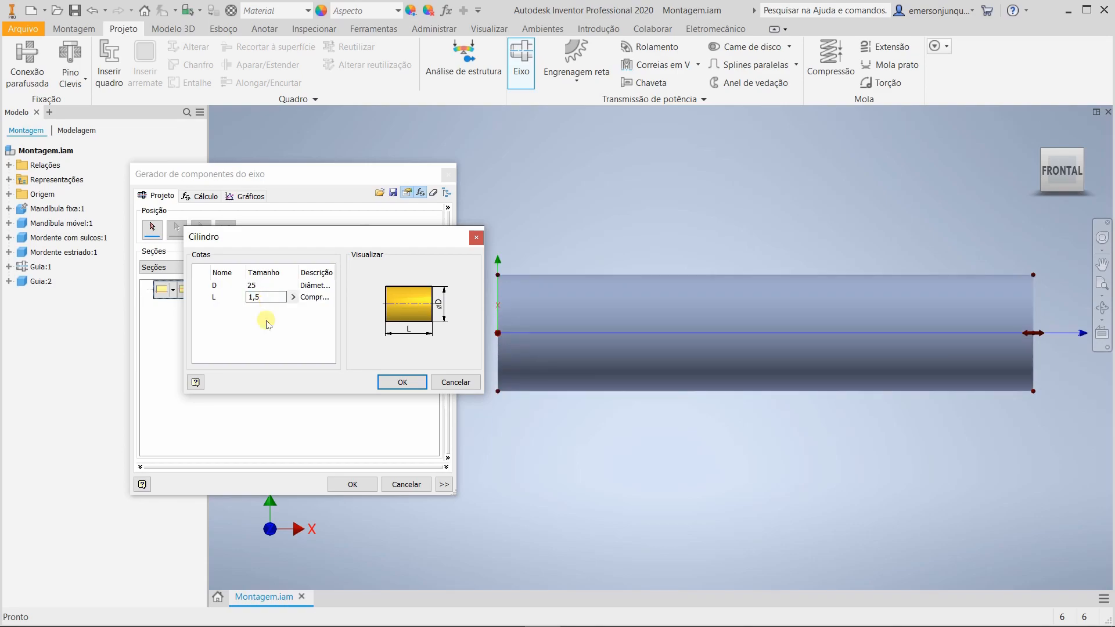
pyautogui.click(270, 349)
pyautogui.click(402, 382)
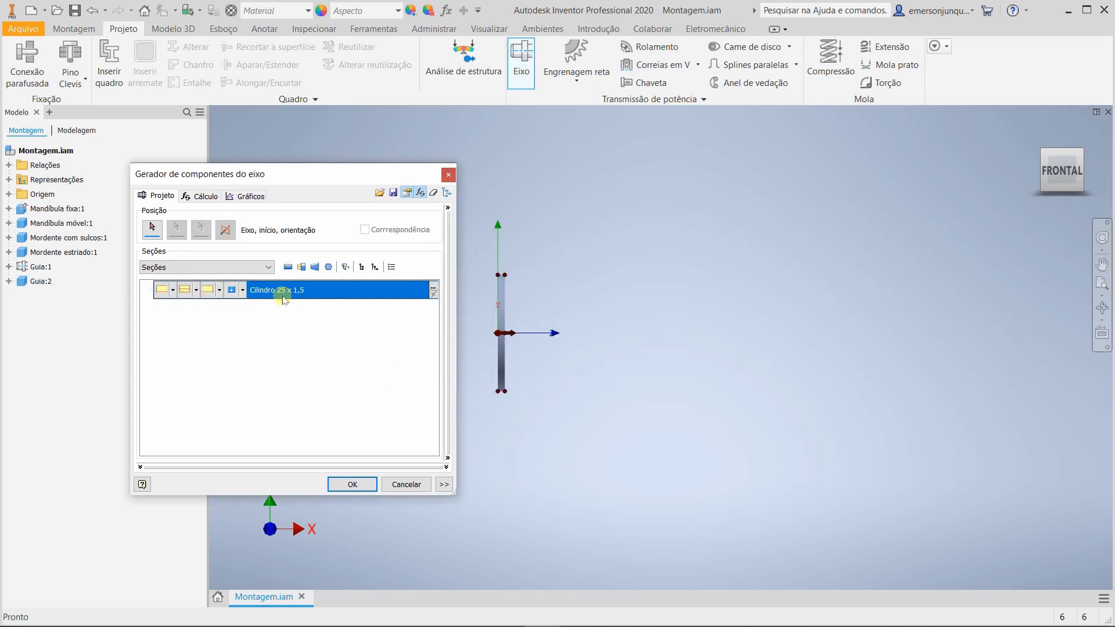
# Step: Add a second cylinder section after the flange with a 19 mm diameter and a 22 mm length
pyautogui.click(287, 267)
pyautogui.doubleClick(287, 312)
pyautogui.click(265, 287)
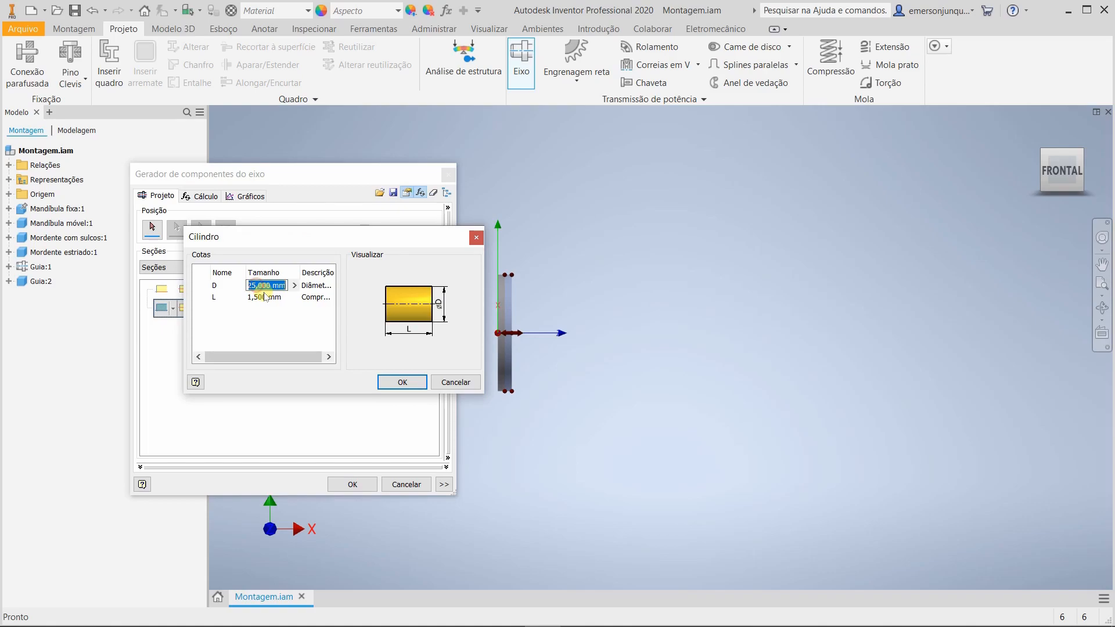
pyautogui.write('19')
pyautogui.click(265, 297)
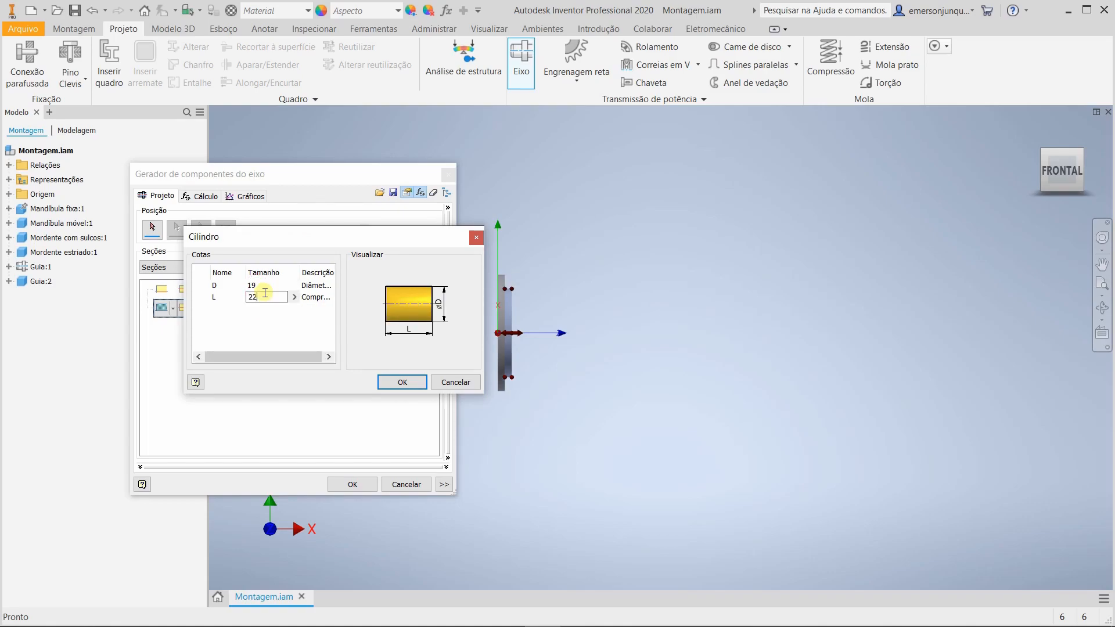
pyautogui.click(401, 382)
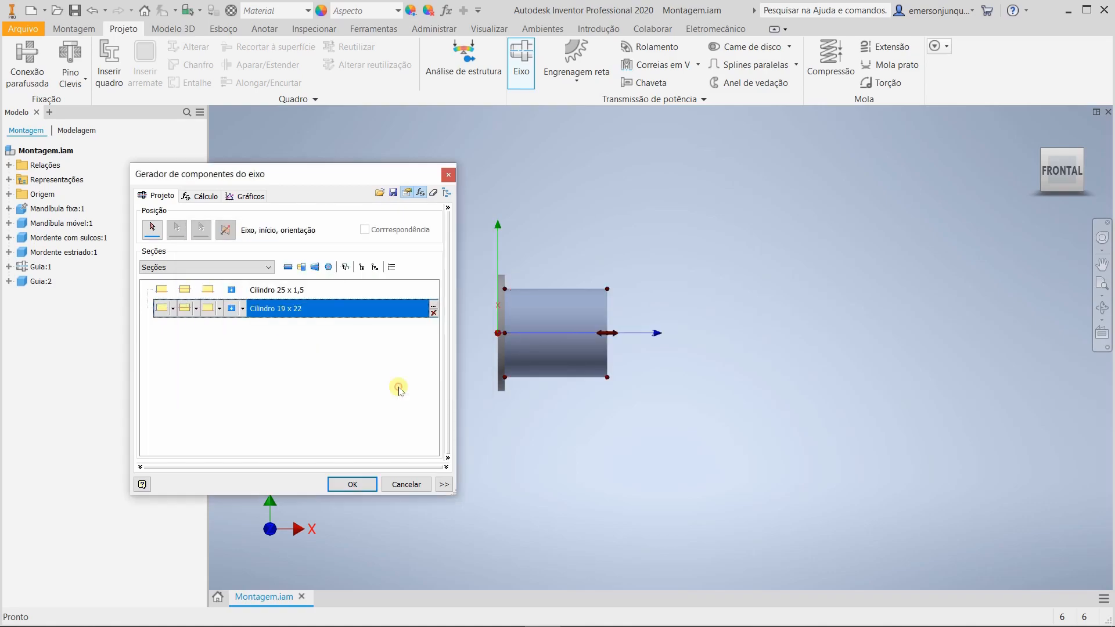
# Step: Add a cylindrical bore from the left end of the bushing, 16 mm in diameter and 23,5 mm long
pyautogui.click(262, 268)
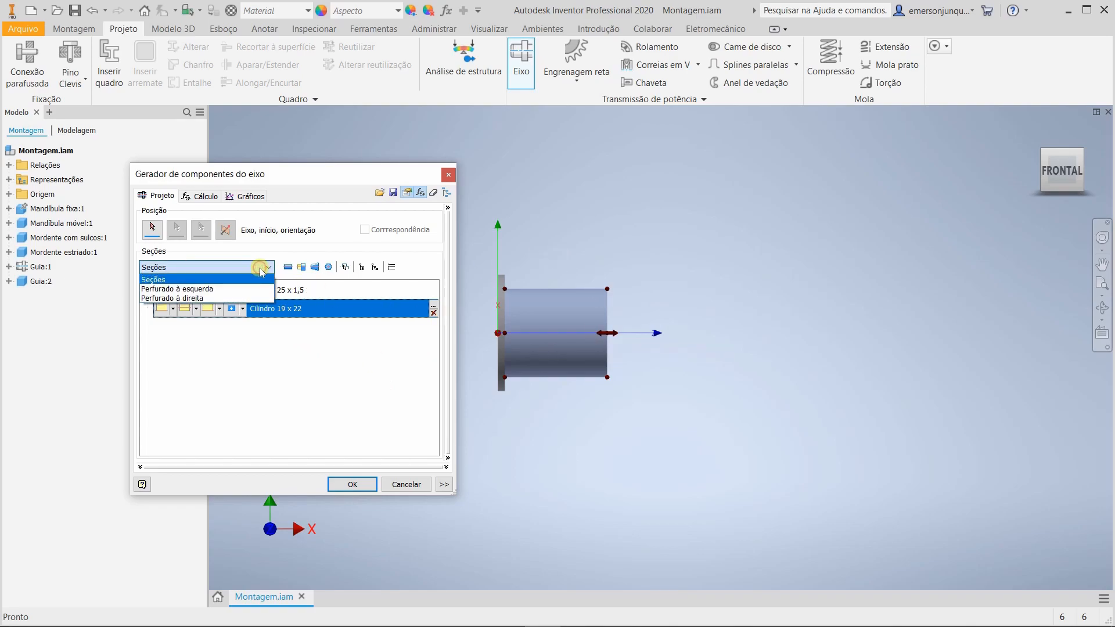
pyautogui.click(241, 289)
pyautogui.click(288, 269)
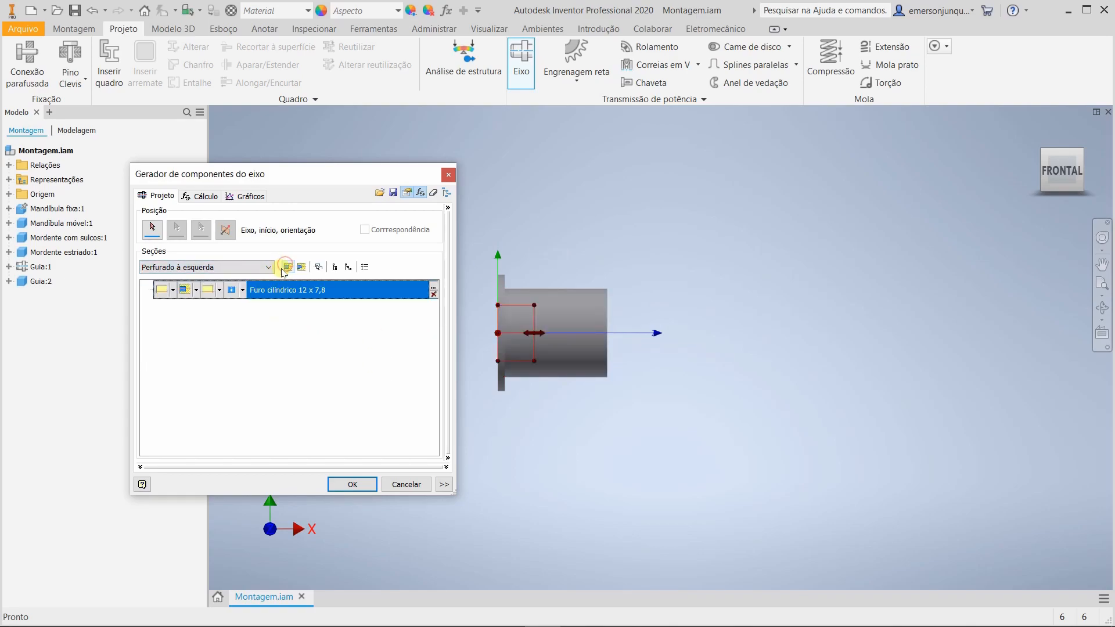
pyautogui.doubleClick(307, 291)
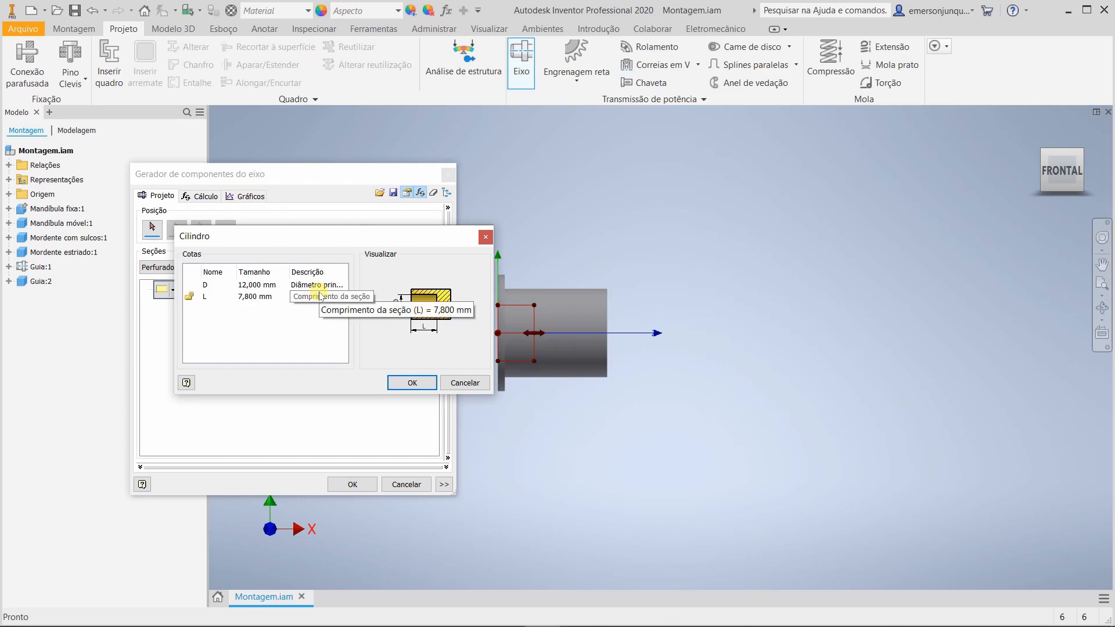
pyautogui.click(248, 285)
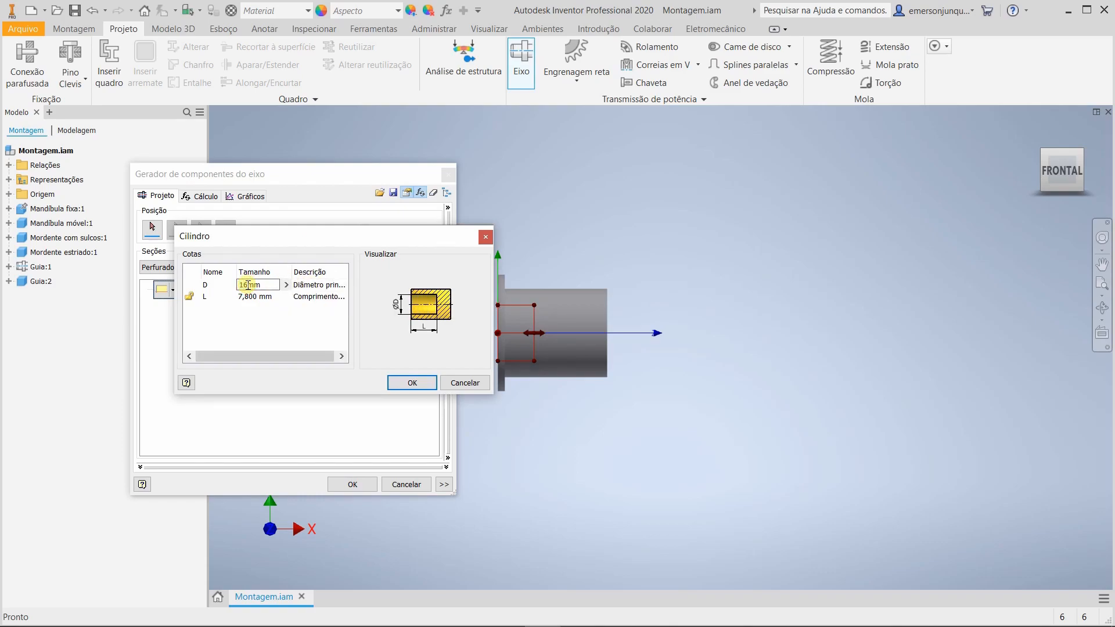
pyautogui.click(251, 297)
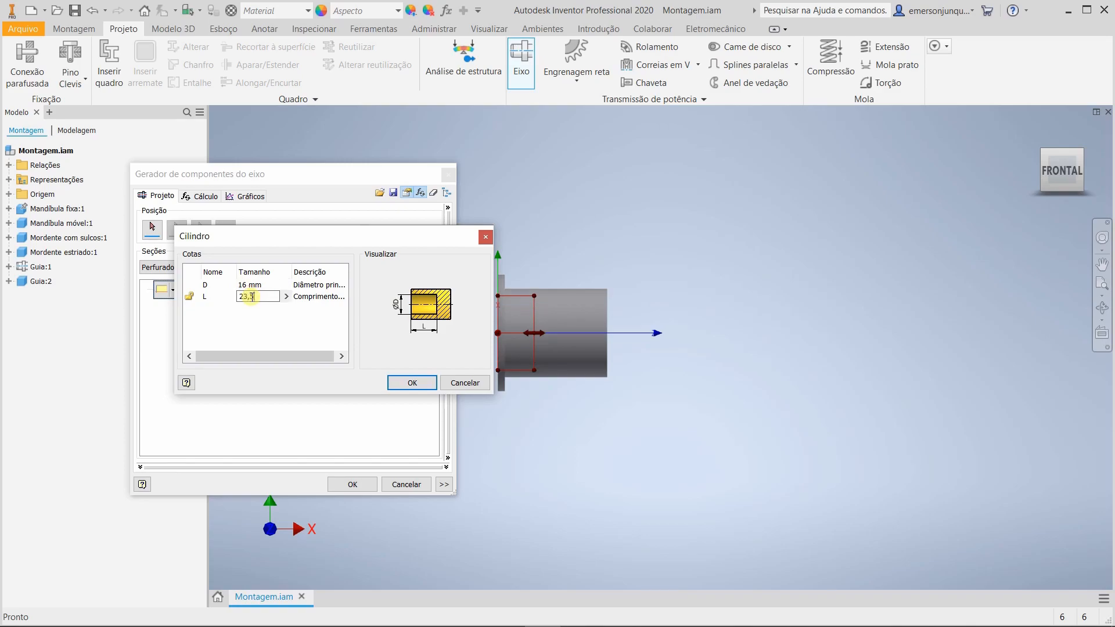
pyautogui.click(256, 324)
pyautogui.click(412, 383)
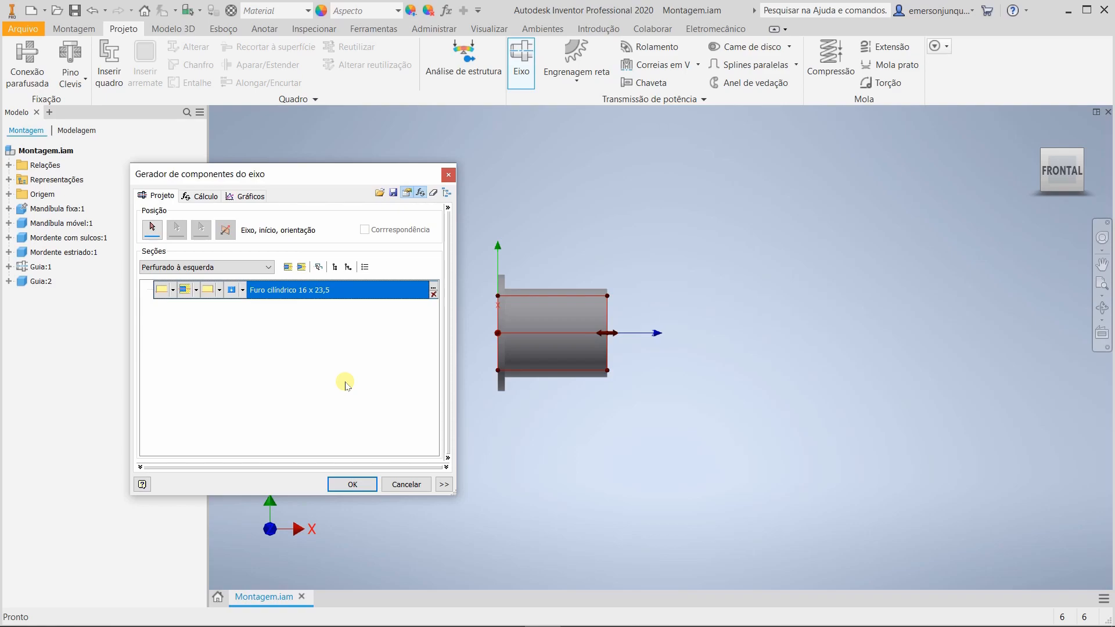
# Step: Generate the shaft component with the display name Bucha de guia
pyautogui.click(351, 483)
pyautogui.click(181, 269)
pyautogui.click(181, 269)
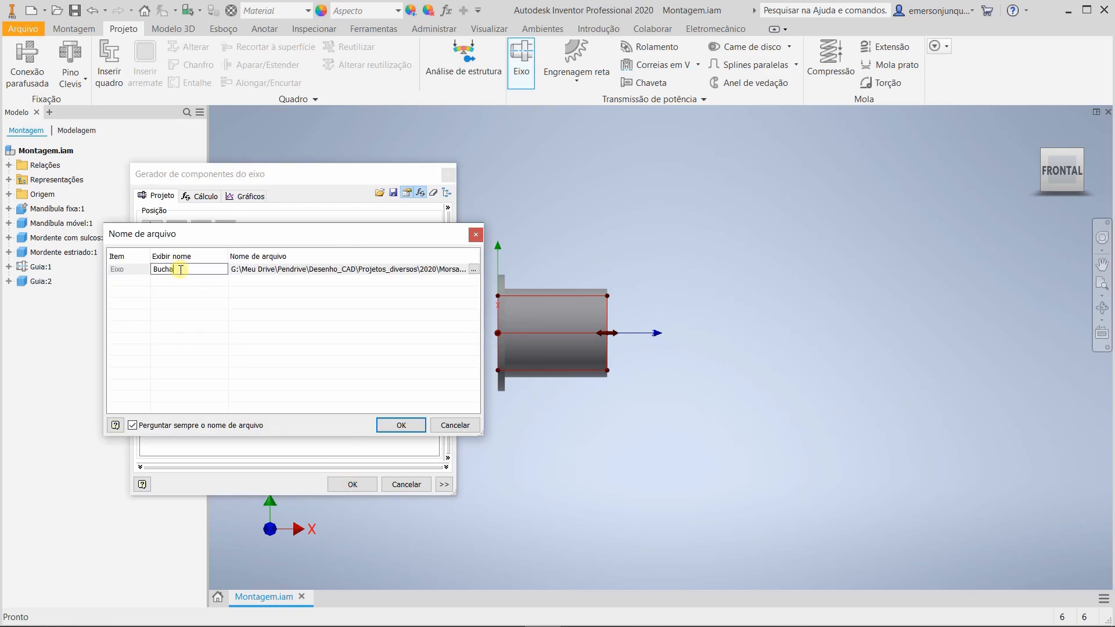
pyautogui.press('Return')
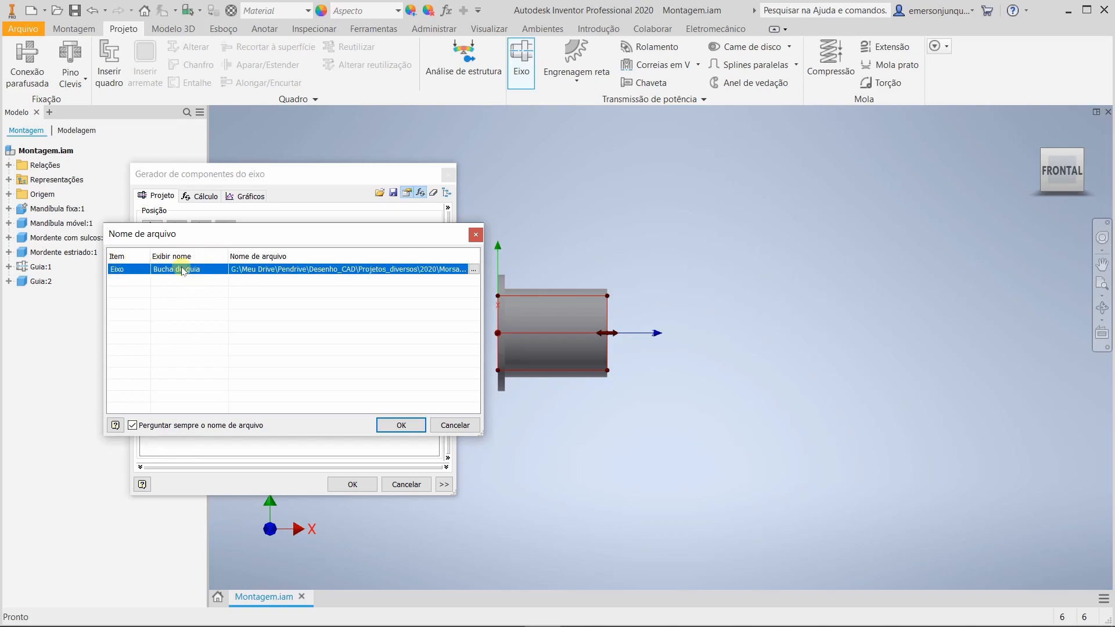
pyautogui.click(401, 425)
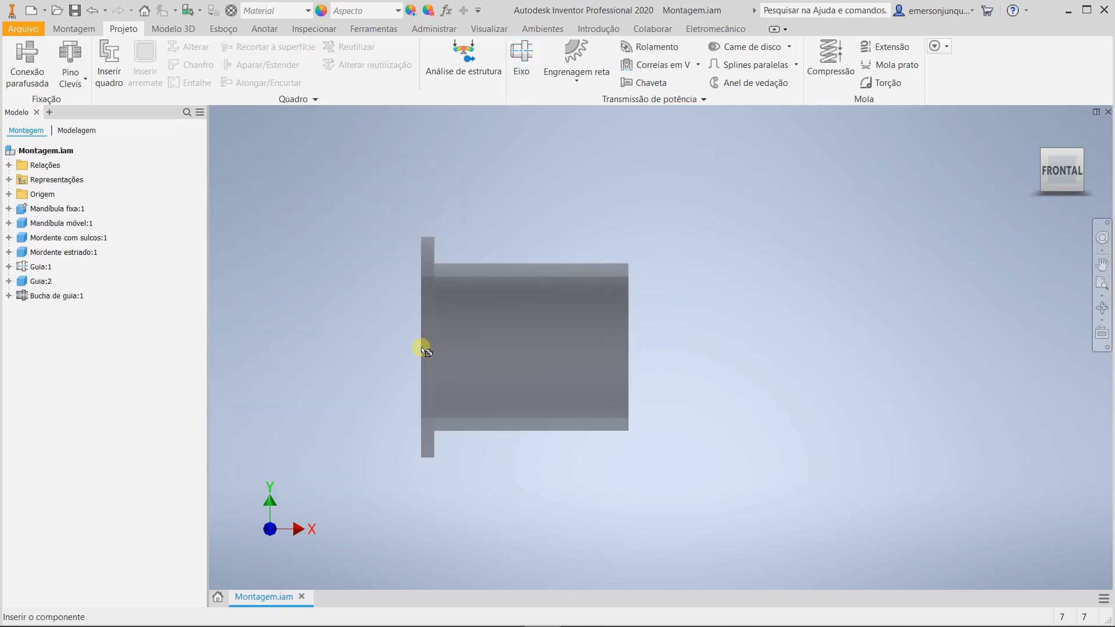
# Step: Place the guide bushing in the empty space beside the vise
pyautogui.click(1037, 133)
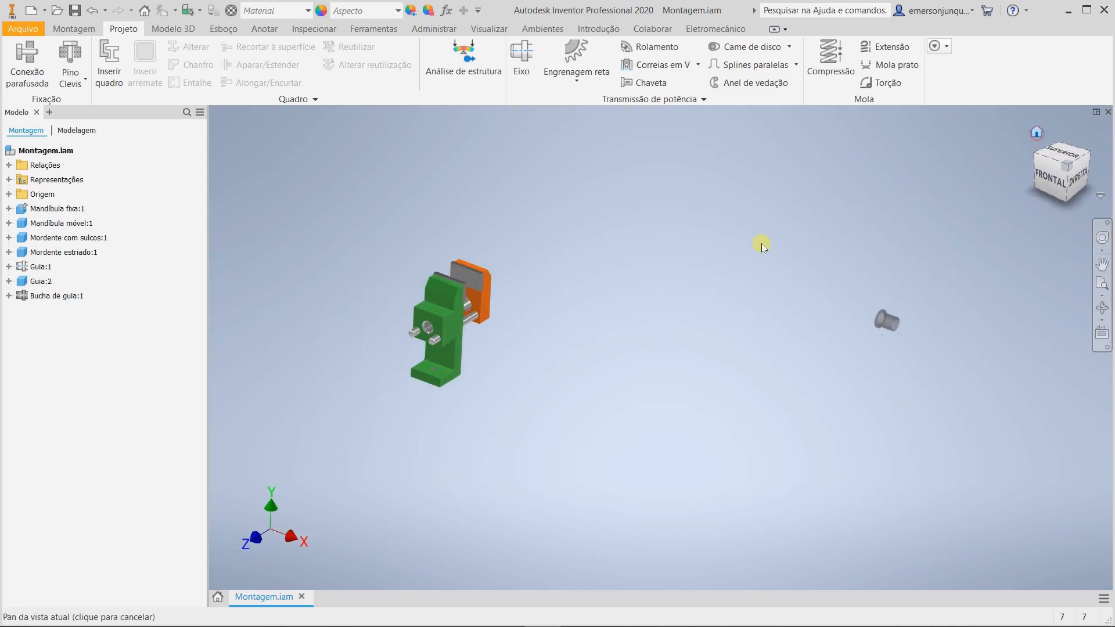
pyautogui.scroll(-5, 533, 306)
pyautogui.moveTo(535, 319); pyautogui.dragTo(644, 352, button='middle')
pyautogui.click(624, 377)
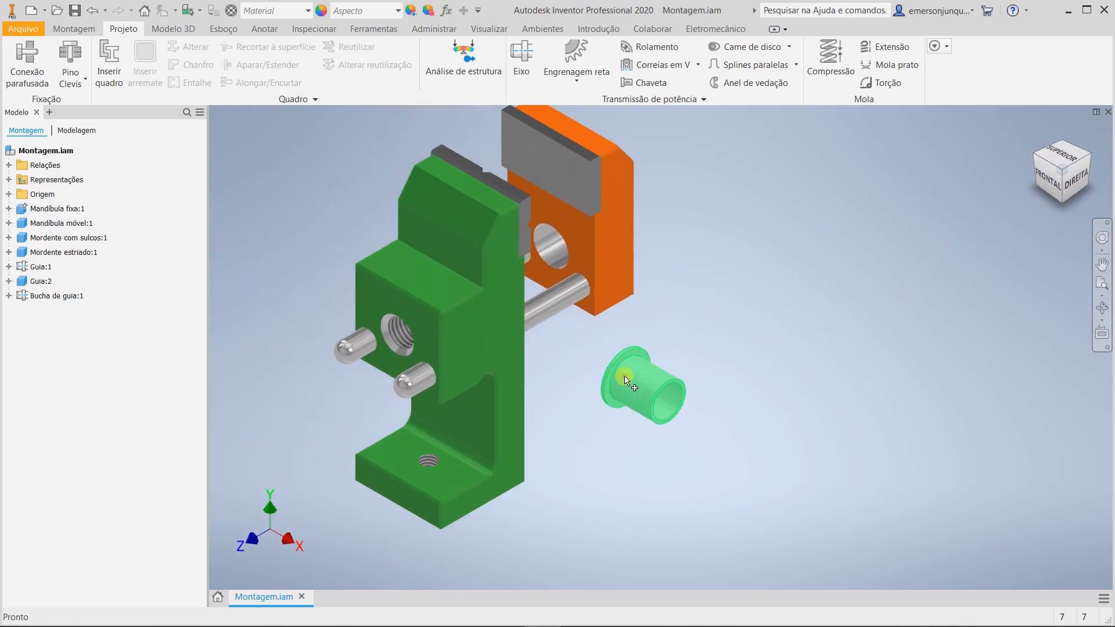
# Step: Change the guide bushing's material to bronze
pyautogui.click(627, 375)
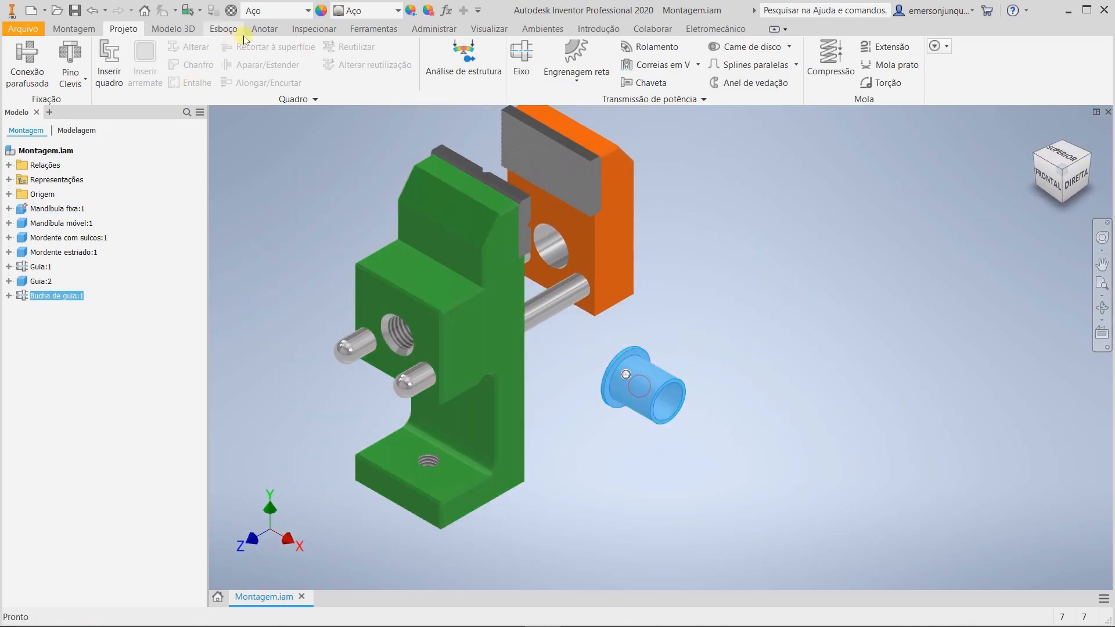
pyautogui.click(308, 11)
pyautogui.click(266, 334)
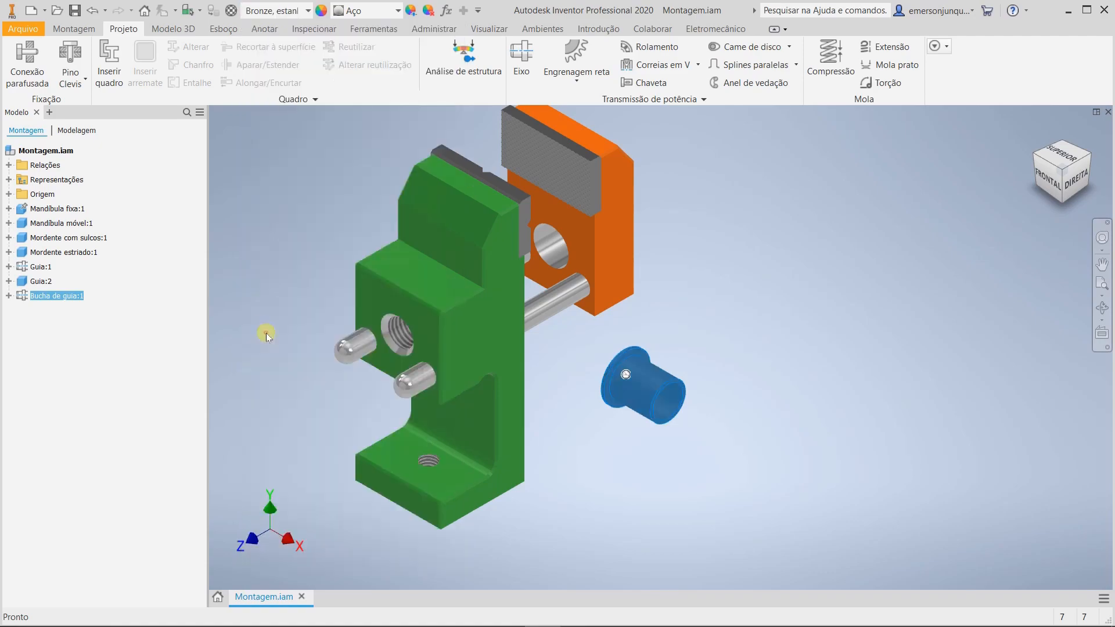
pyautogui.click(333, 140)
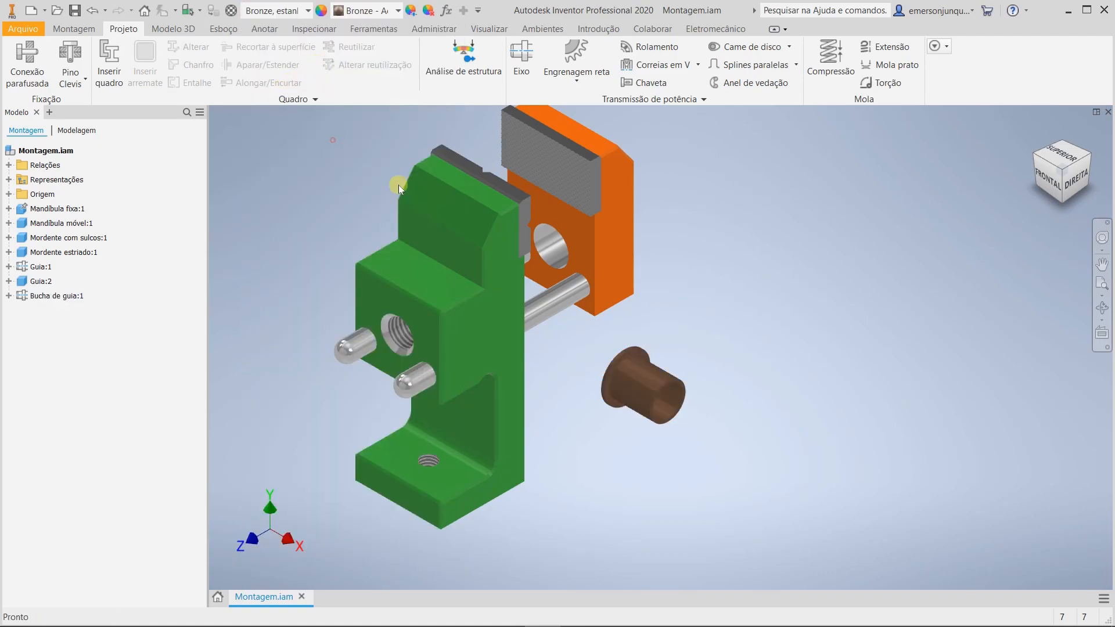
# Step: Join the bushing's flange to the central hole on the back of the movable jaw with a Rígida joint
pyautogui.click(74, 28)
pyautogui.click(189, 58)
pyautogui.scroll(4, 605, 429)
pyautogui.click(629, 378)
pyautogui.moveTo(793, 169); pyautogui.dragTo(662, 332, button='middle')
pyautogui.moveTo(831, 348); pyautogui.dragTo(95, 389, button='middle')
pyautogui.moveTo(996, 317); pyautogui.dragTo(566, 541, button='middle')
pyautogui.scroll(3, 601, 311)
pyautogui.click(600, 322)
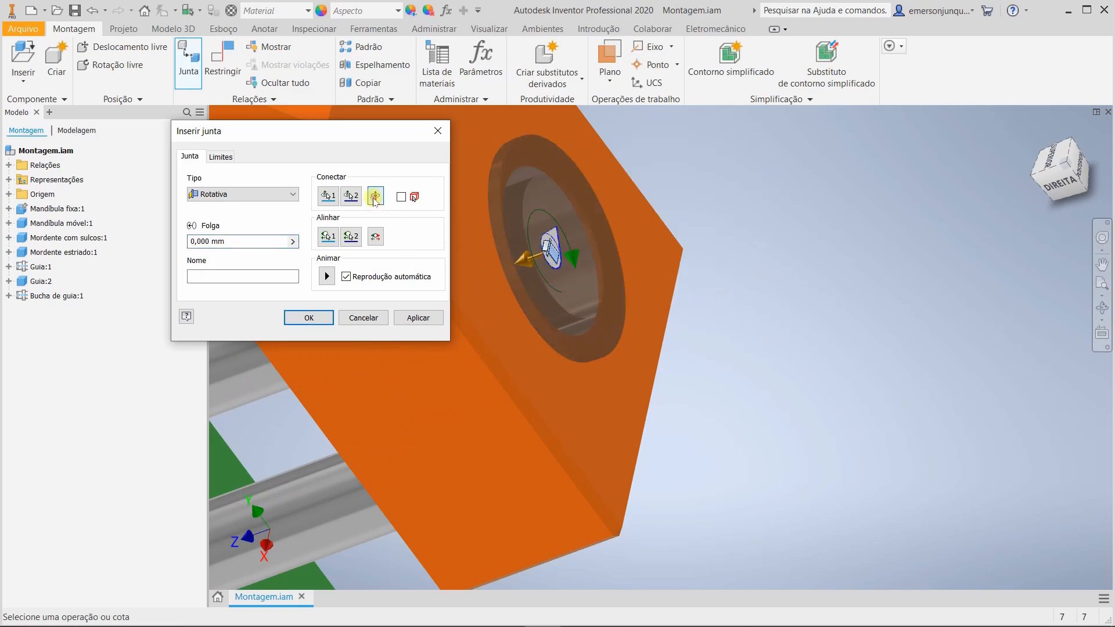
pyautogui.click(255, 194)
pyautogui.click(253, 209)
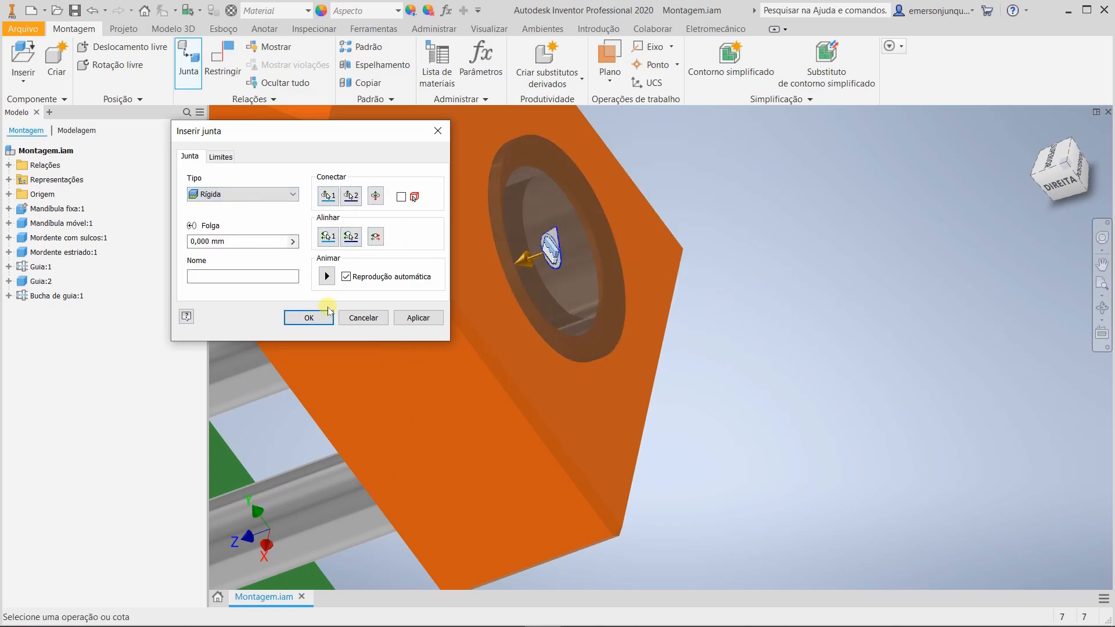
pyautogui.click(316, 318)
# Step: Slide the movable jaw farther from the fixed jaw along the guides' axis and restore the home view
pyautogui.press('F4')
pyautogui.scroll(-4, 448, 496)
pyautogui.moveTo(448, 495); pyautogui.dragTo(583, 397, button='middle')
pyautogui.keyDown('shift'); pyautogui.moveTo(583, 397); pyautogui.dragTo(512, 421, button='middle'); pyautogui.keyUp('shift')
pyautogui.scroll(5, 451, 399)
pyautogui.moveTo(459, 348); pyautogui.dragTo(493, 333)
pyautogui.keyDown('shift'); pyautogui.moveTo(493, 372); pyautogui.dragTo(535, 406, button='middle'); pyautogui.keyUp('shift')
pyautogui.moveTo(501, 325)
pyautogui.mouseDown()
pyautogui.moveTo(476, 330)
pyautogui.moveTo(512, 322)
pyautogui.mouseUp()
pyautogui.click(627, 373)
pyautogui.click(1037, 131)
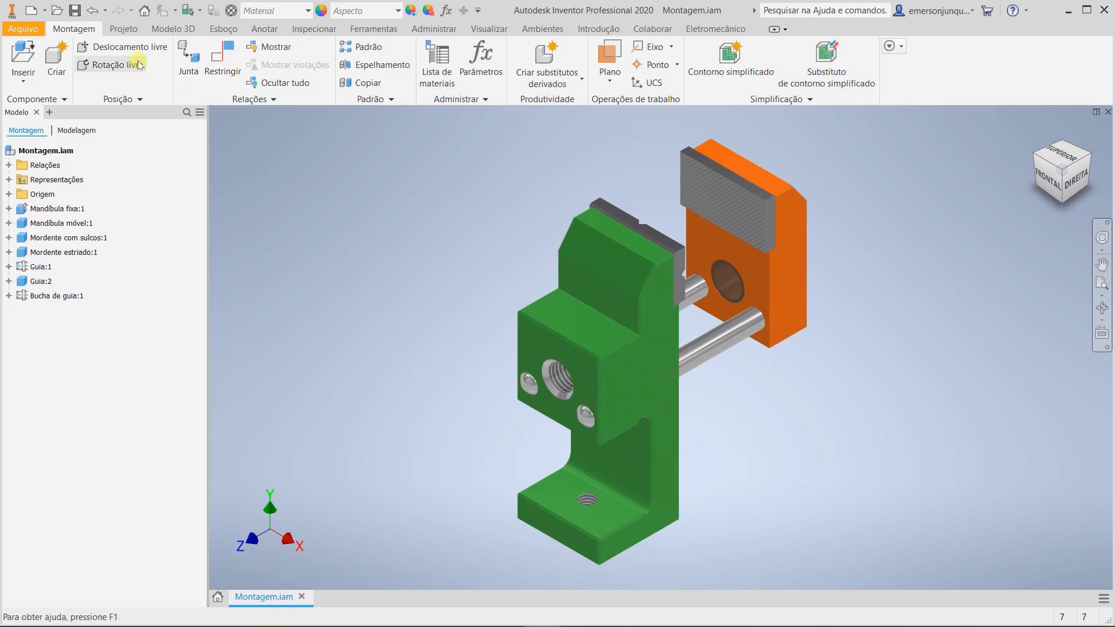
# Step: Save Montagem.iam together with all its dependent files
pyautogui.click(74, 10)
pyautogui.click(612, 390)
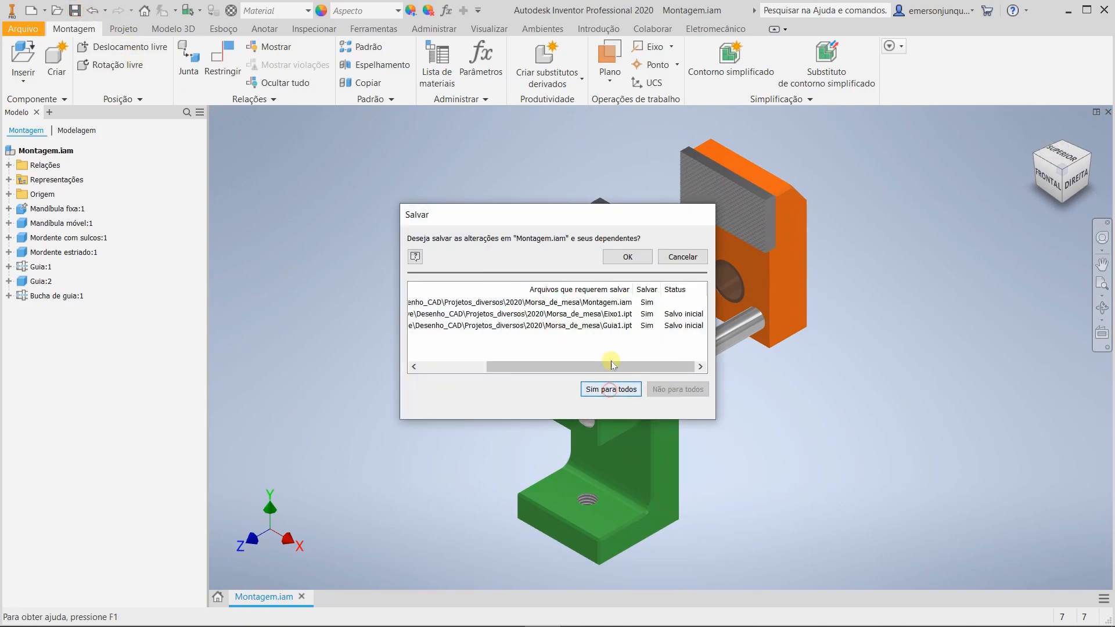
pyautogui.click(628, 257)
# Step: Start a new shaft component for the main screw and delete its 25 x 1,5 cylinder and the 16 x 23,5 bore
pyautogui.click(127, 29)
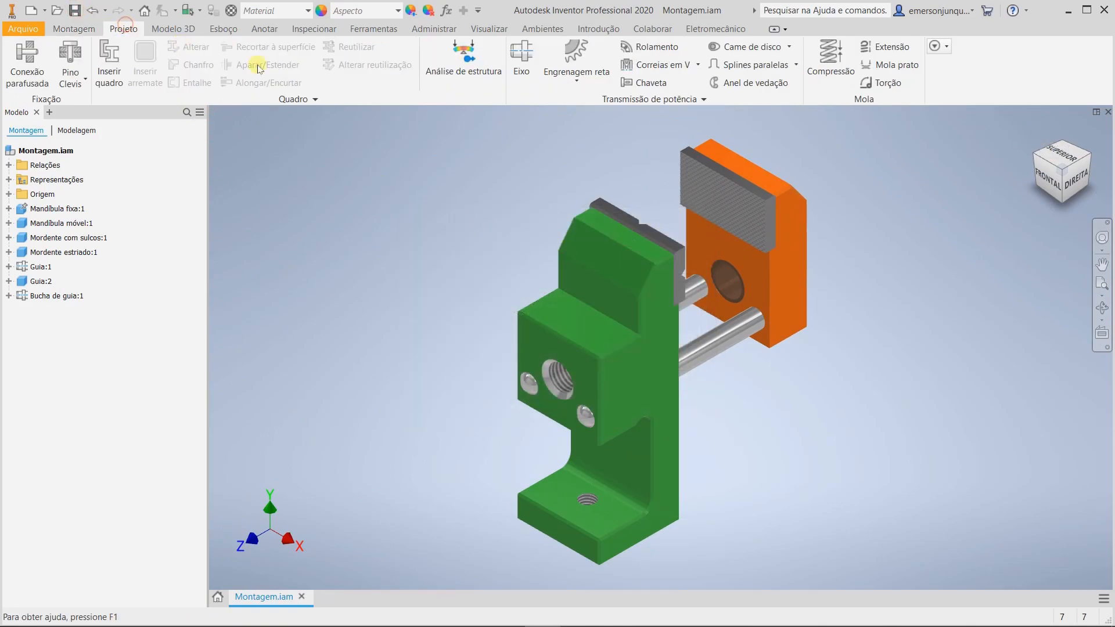
pyautogui.click(522, 76)
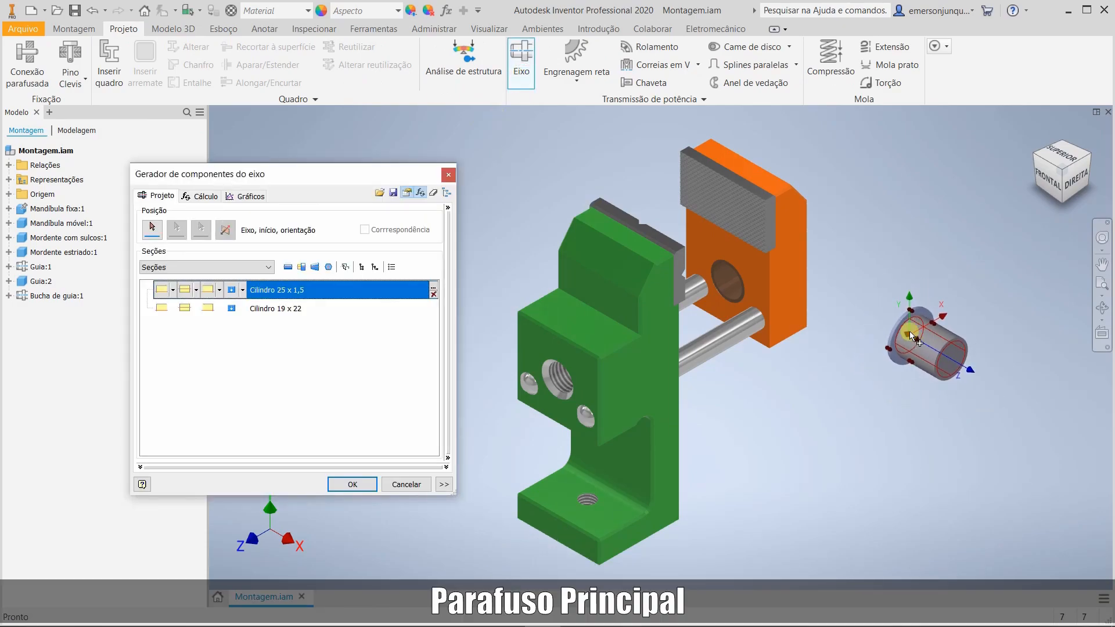
pyautogui.click(1079, 178)
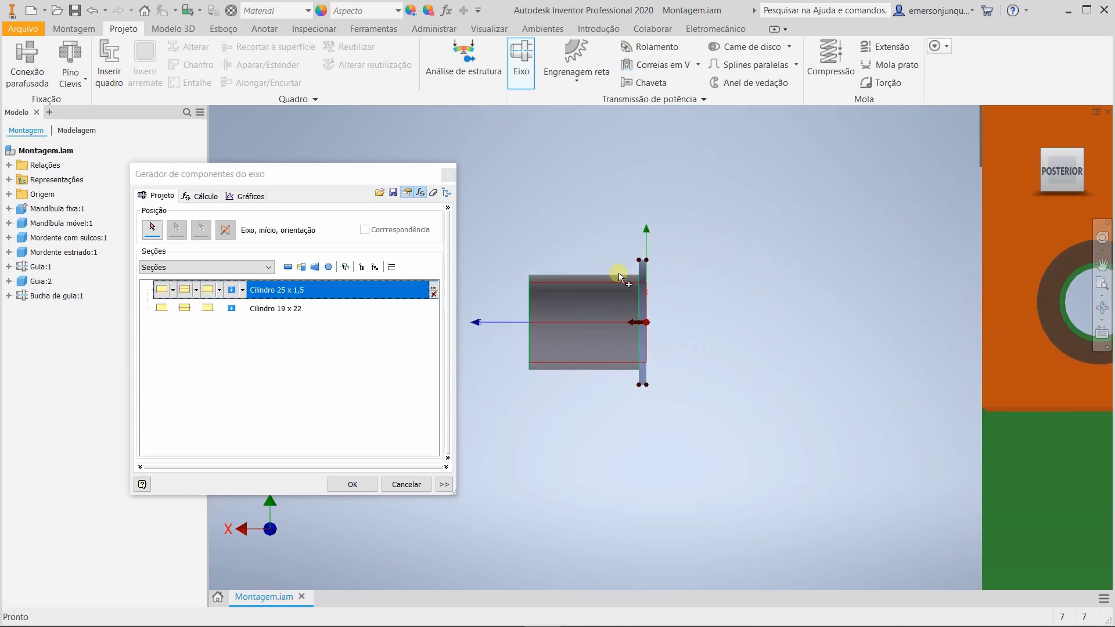
pyautogui.click(434, 294)
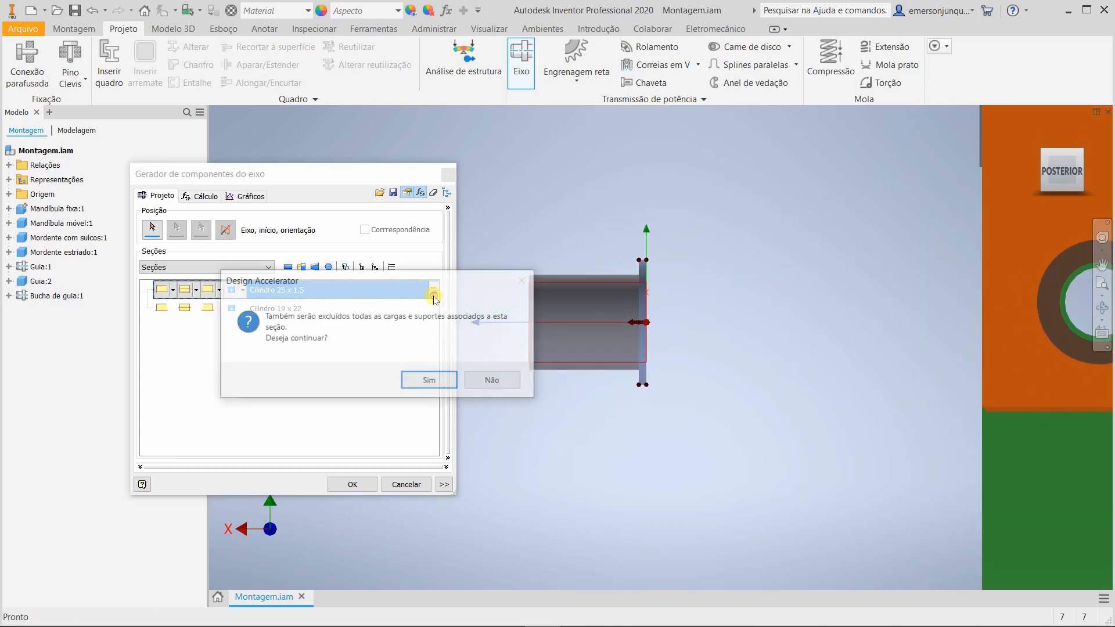
pyautogui.click(419, 379)
pyautogui.click(177, 268)
pyautogui.click(185, 290)
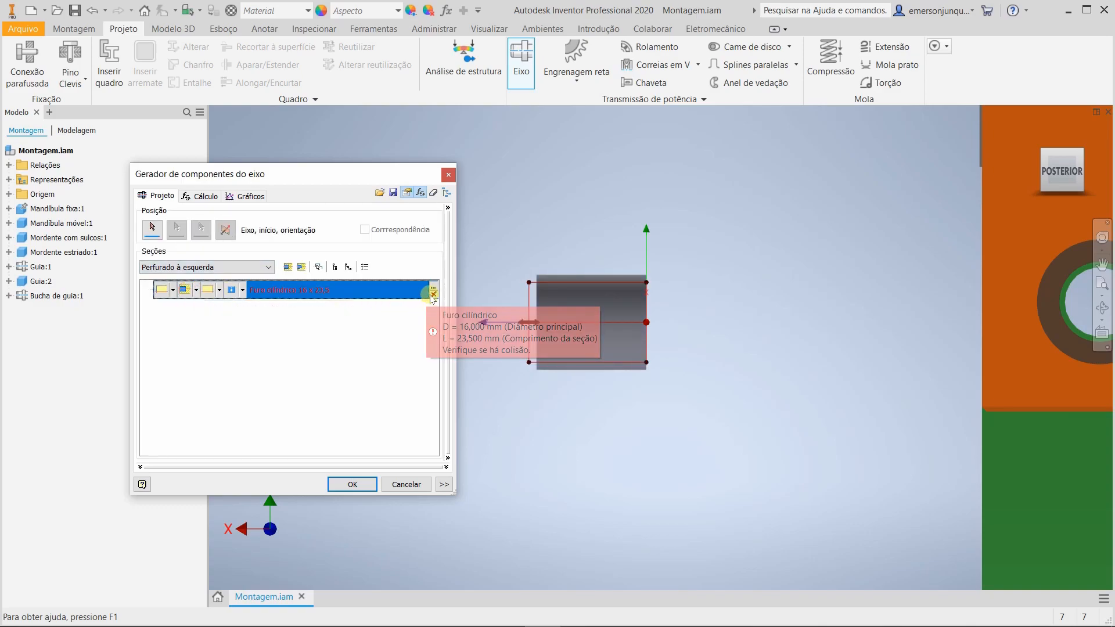
pyautogui.click(433, 294)
pyautogui.click(268, 267)
pyautogui.click(267, 301)
pyautogui.click(265, 267)
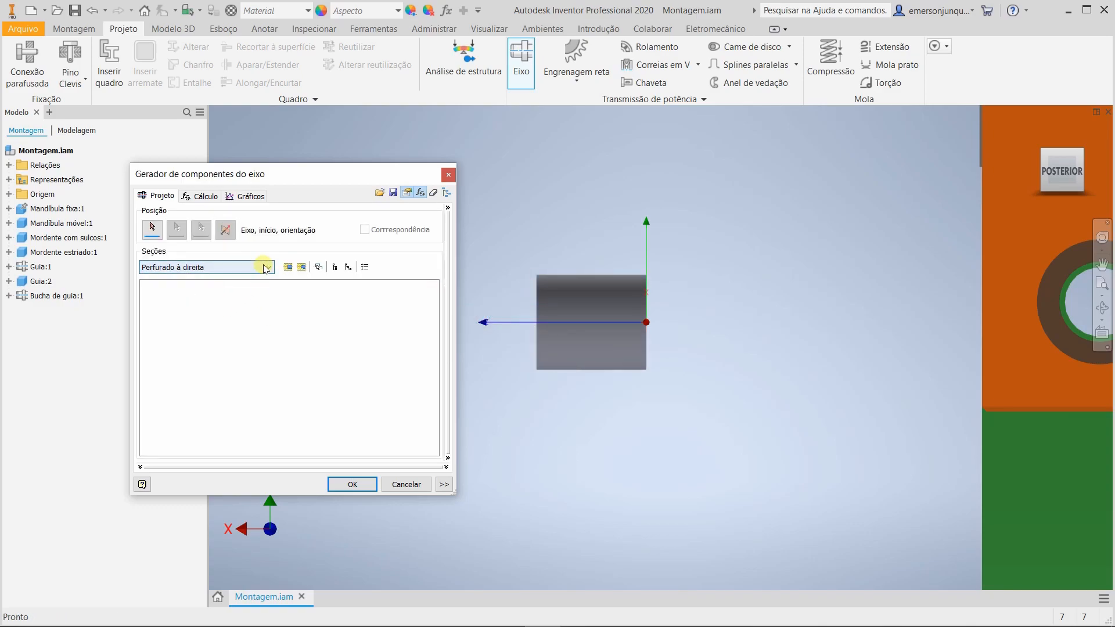
pyautogui.click(236, 277)
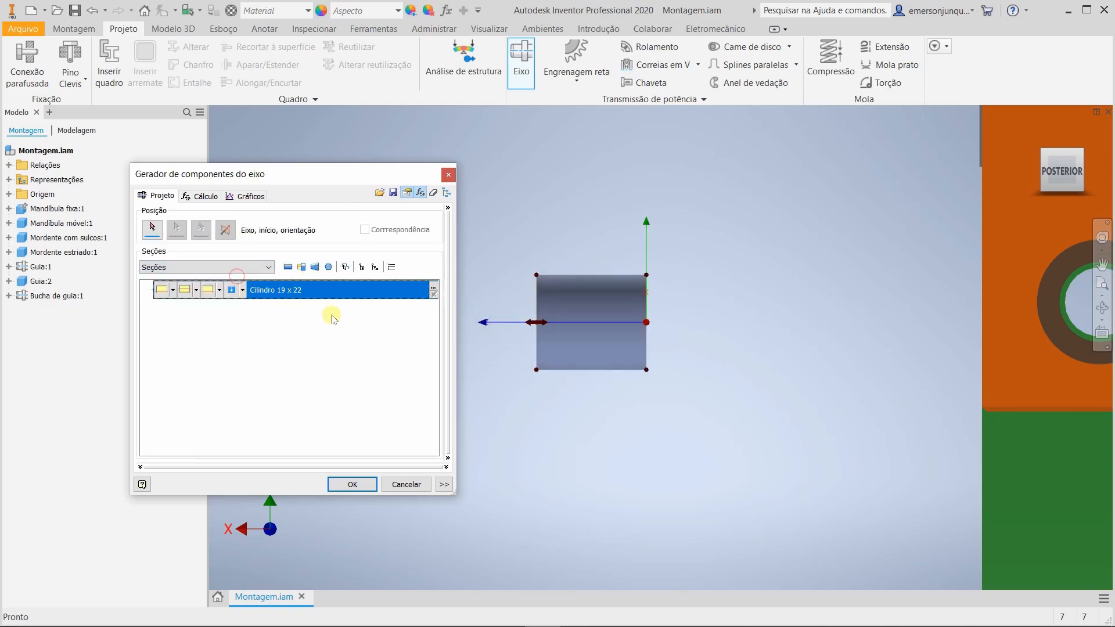
# Step: Set the shaft's remaining cylinder section to a diameter of 22 mm and a length of 20 mm
pyautogui.doubleClick(302, 299)
pyautogui.click(255, 285)
pyautogui.write('22')
pyautogui.click(259, 296)
pyautogui.write('20')
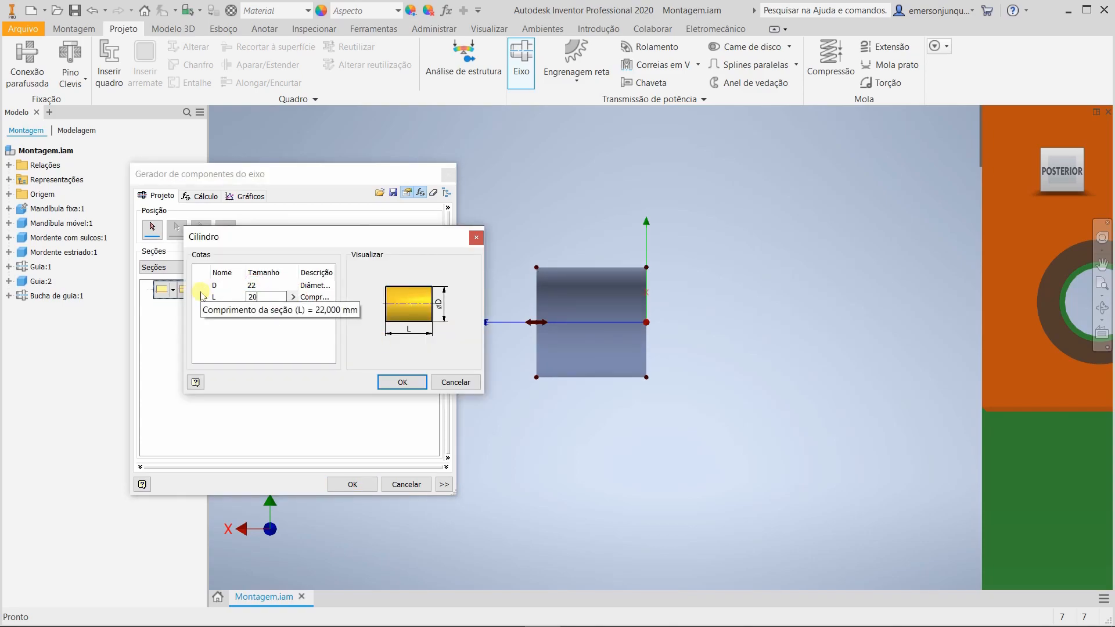
pyautogui.click(260, 336)
pyautogui.click(397, 383)
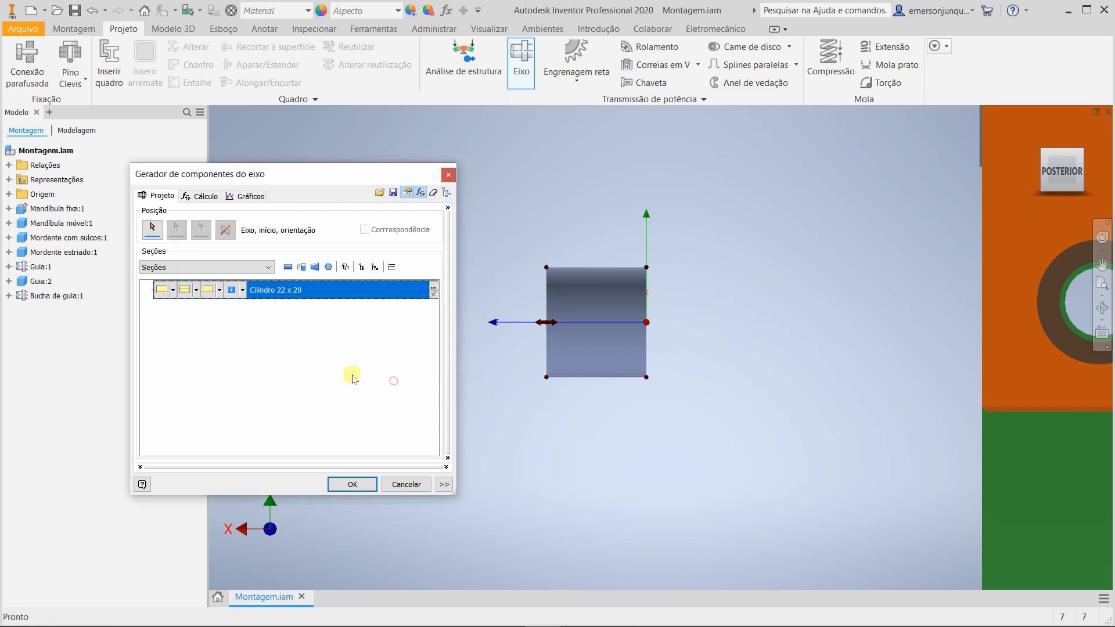
# Step: Add a second cylinder section with a diameter of 25 mm and a length of 3 mm as the screw's collar
pyautogui.click(288, 267)
pyautogui.doubleClick(285, 309)
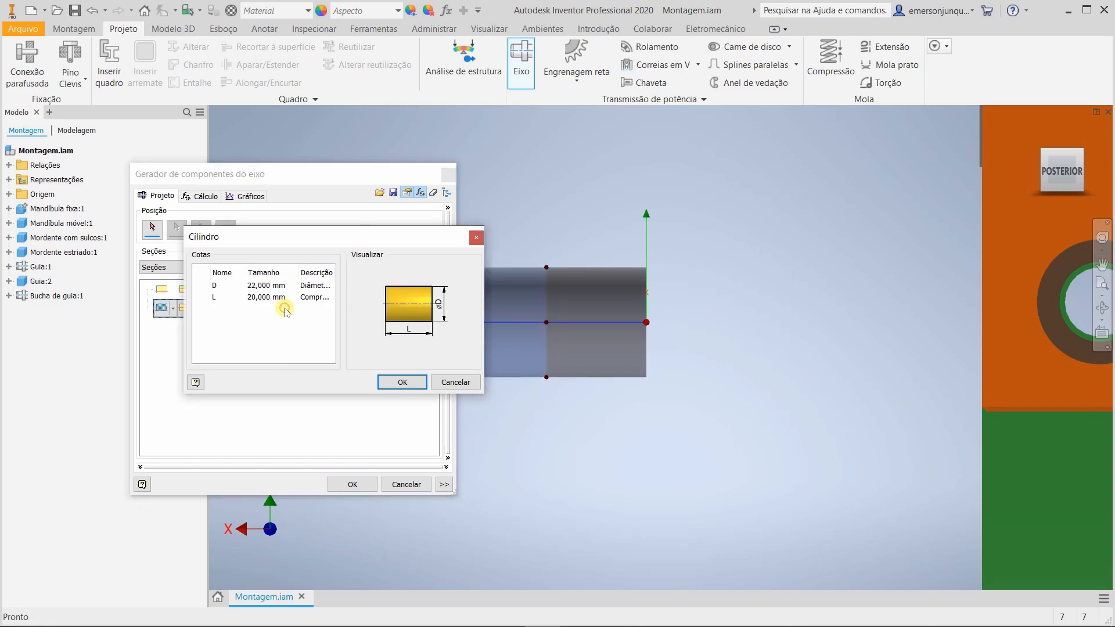
pyautogui.click(269, 285)
pyautogui.click(269, 286)
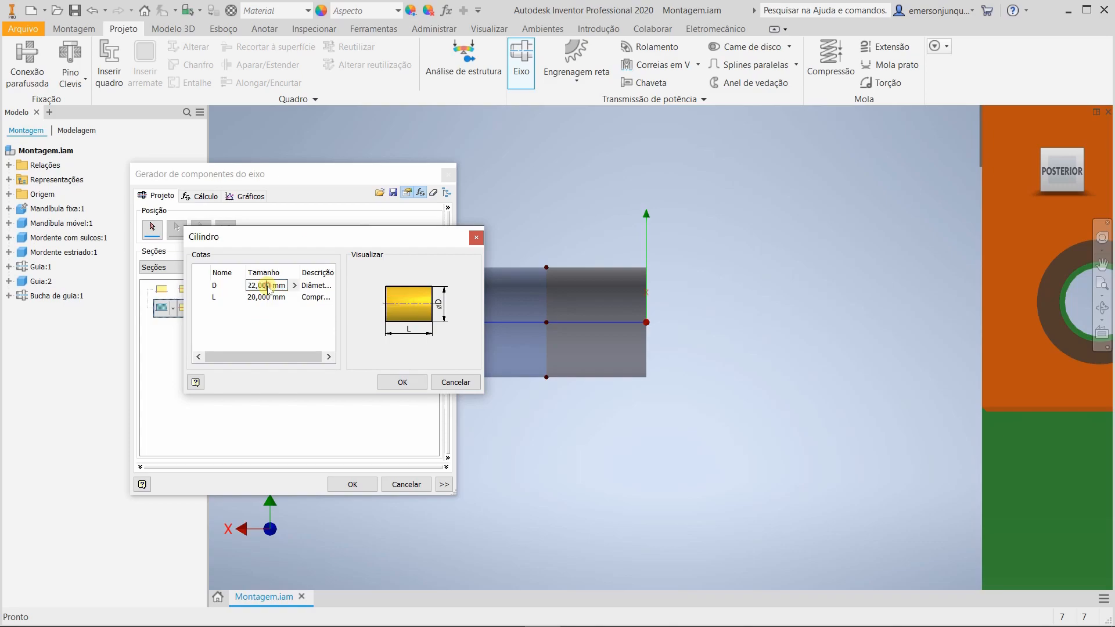
pyautogui.write('25mm')
pyautogui.click(266, 298)
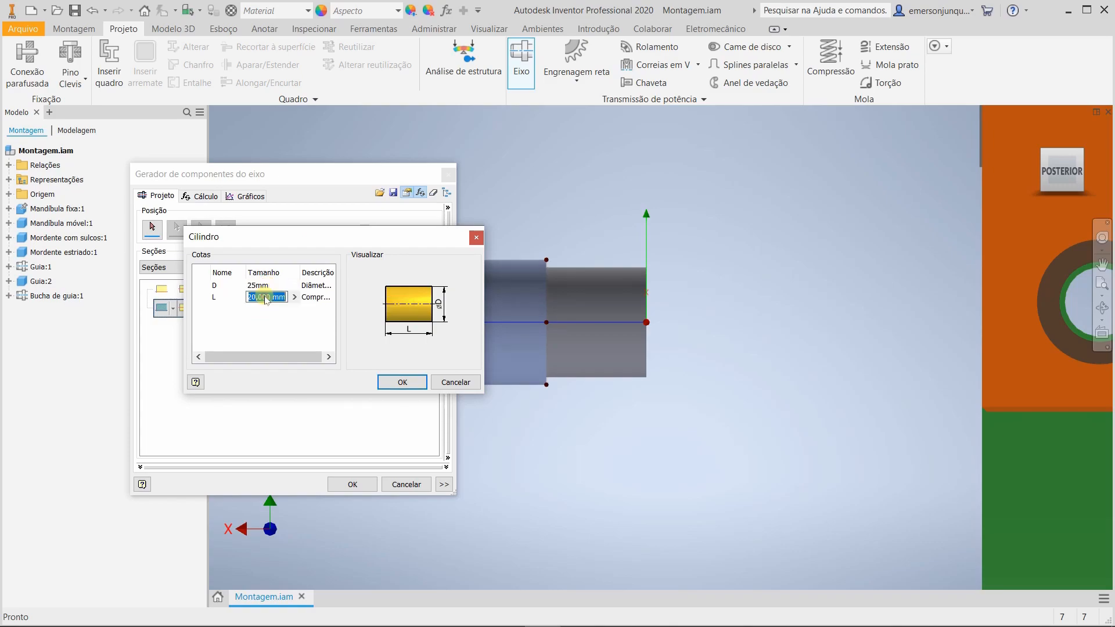
pyautogui.click(277, 318)
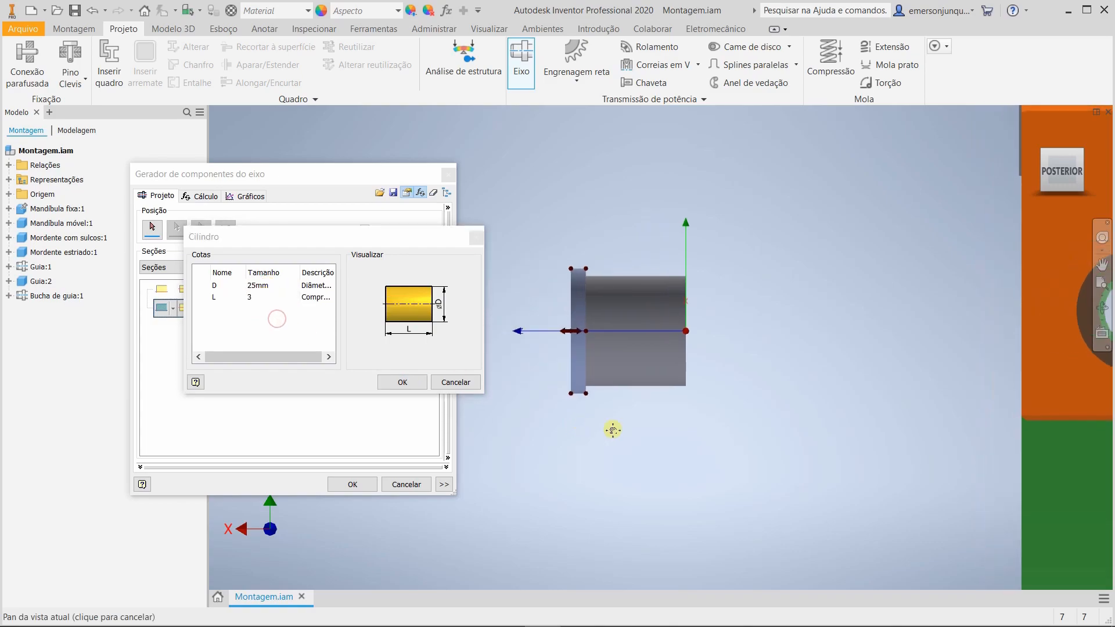
pyautogui.click(397, 382)
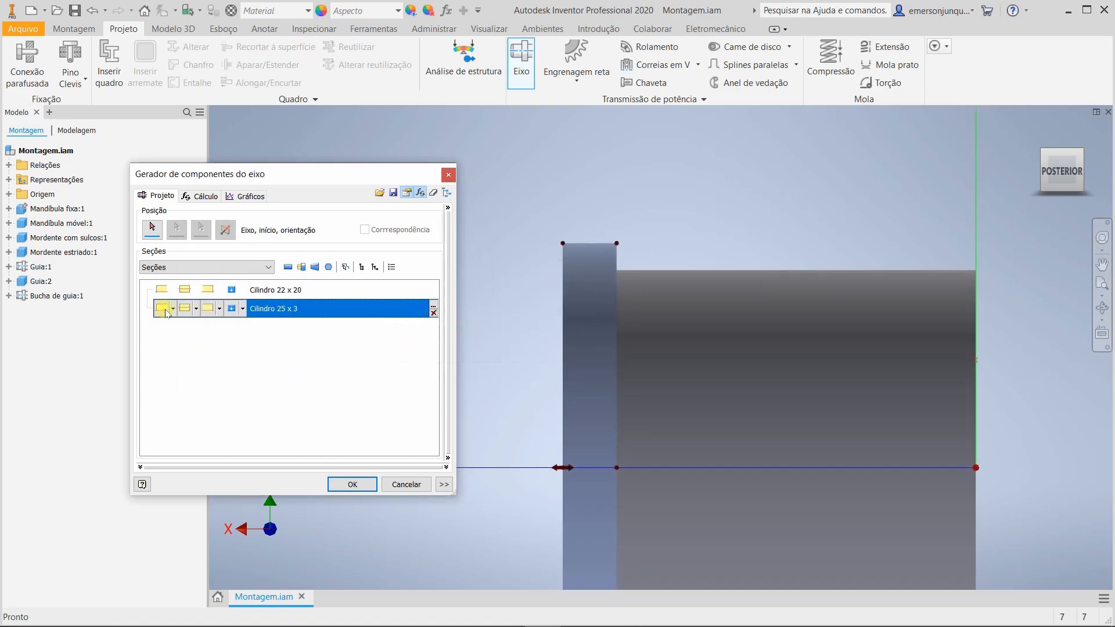
# Step: Apply a 2 mm radius fillet to the first edge of the 25 x 3 collar section
pyautogui.click(173, 308)
pyautogui.click(176, 353)
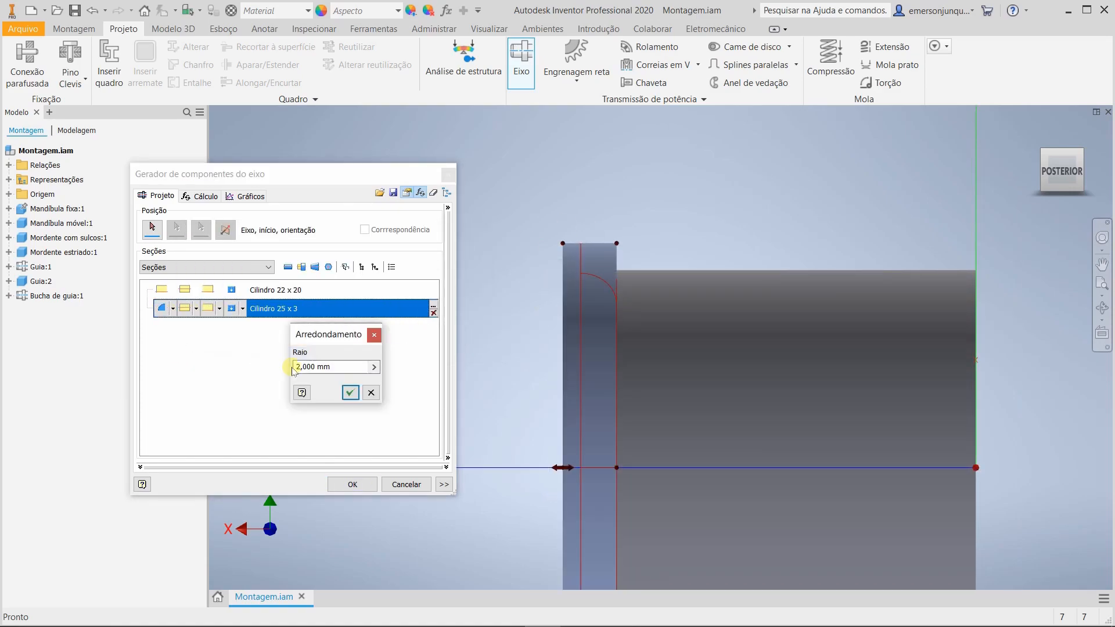
pyautogui.click(352, 393)
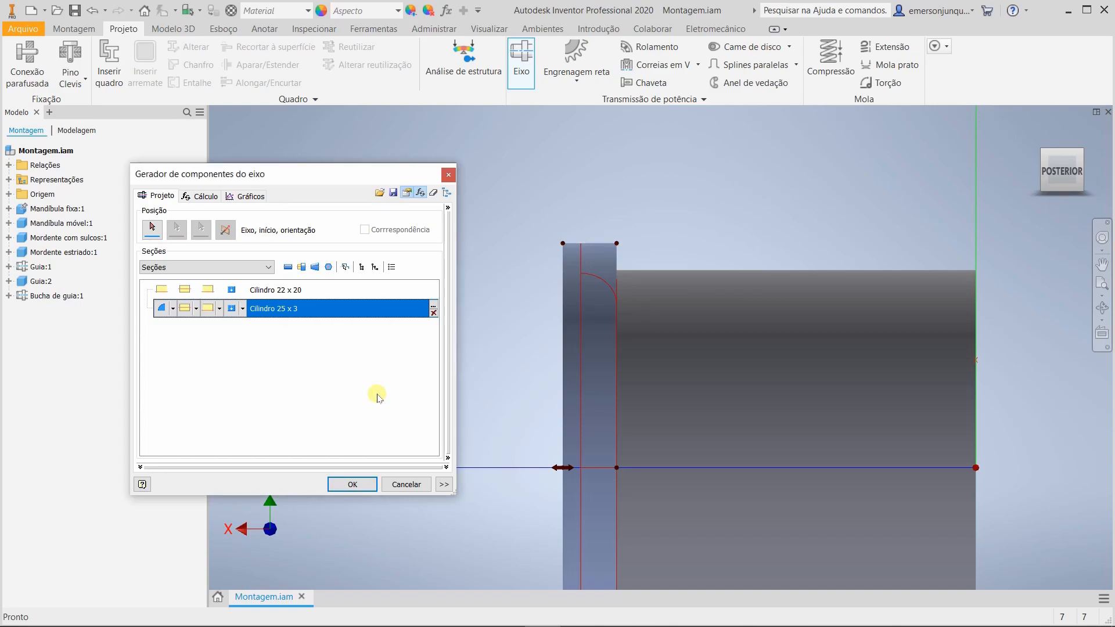
# Step: Add a cylinder section after the collar with a diameter of 16 mm and a length of 23,5 mm
pyautogui.click(288, 266)
pyautogui.doubleClick(288, 327)
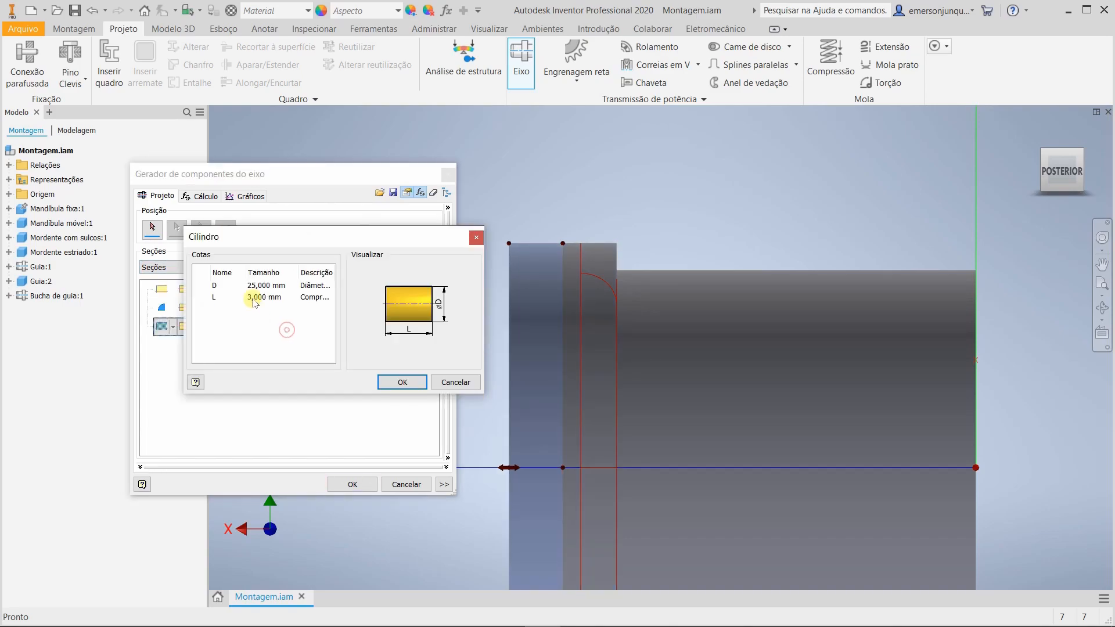
pyautogui.click(265, 287)
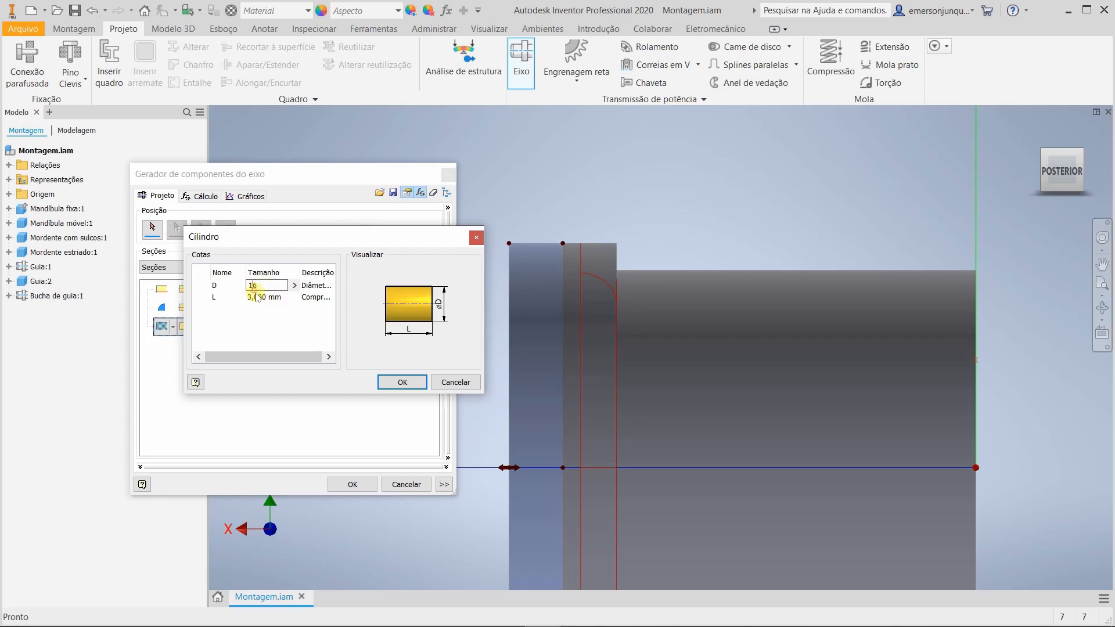
pyautogui.click(256, 298)
pyautogui.click(242, 323)
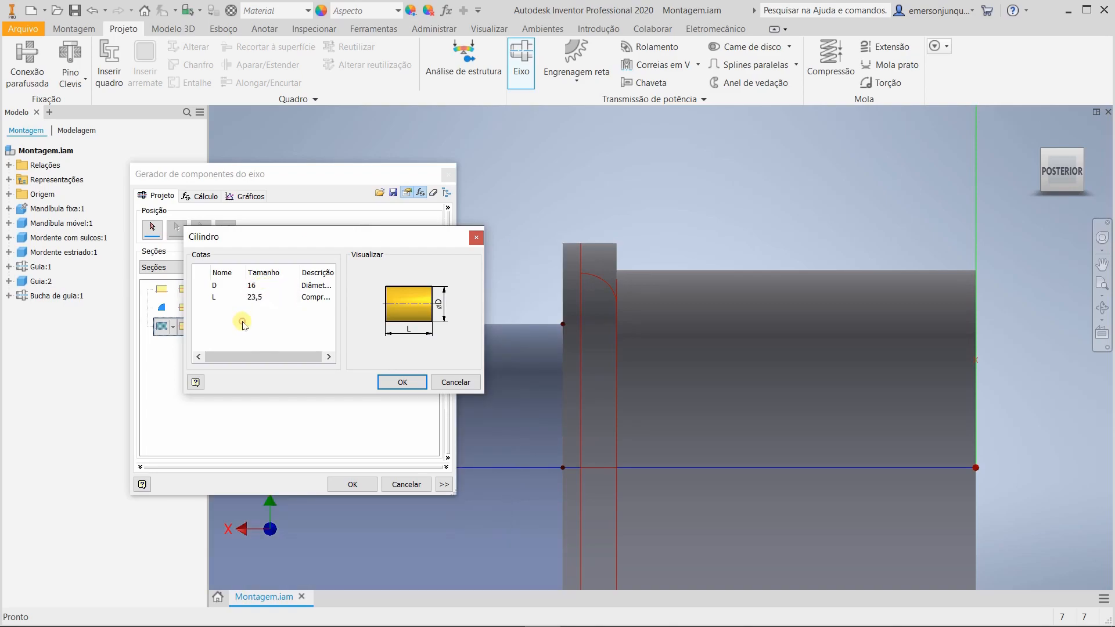
pyautogui.click(401, 382)
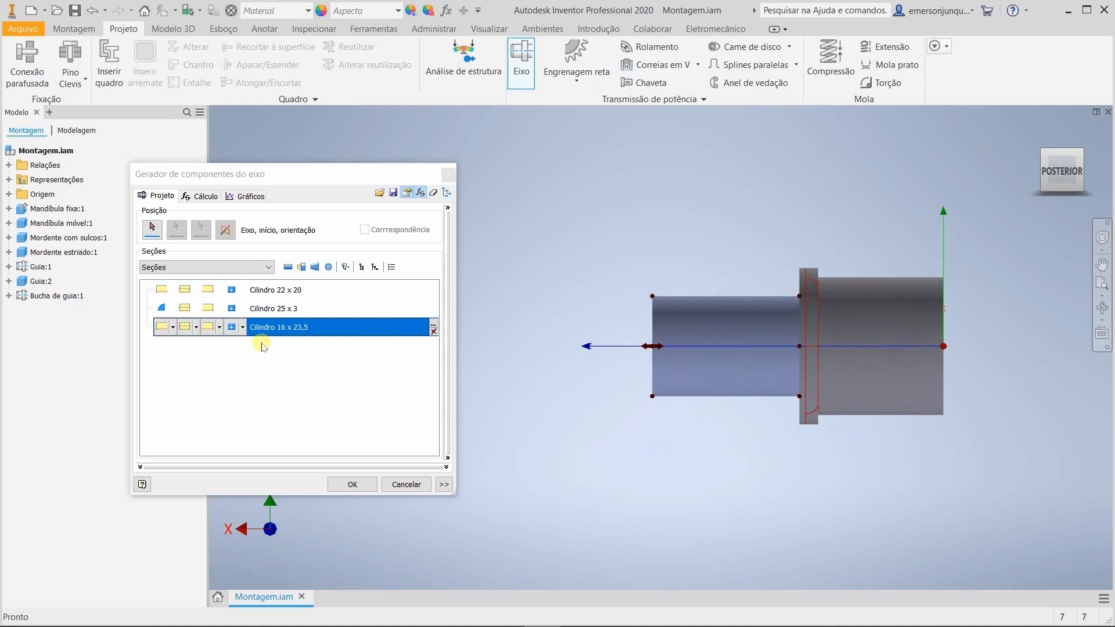
# Step: Add a narrow groove section after the 16 x 23,5 cylinder, 12 mm in diameter and 2 mm long
pyautogui.click(288, 267)
pyautogui.doubleClick(284, 345)
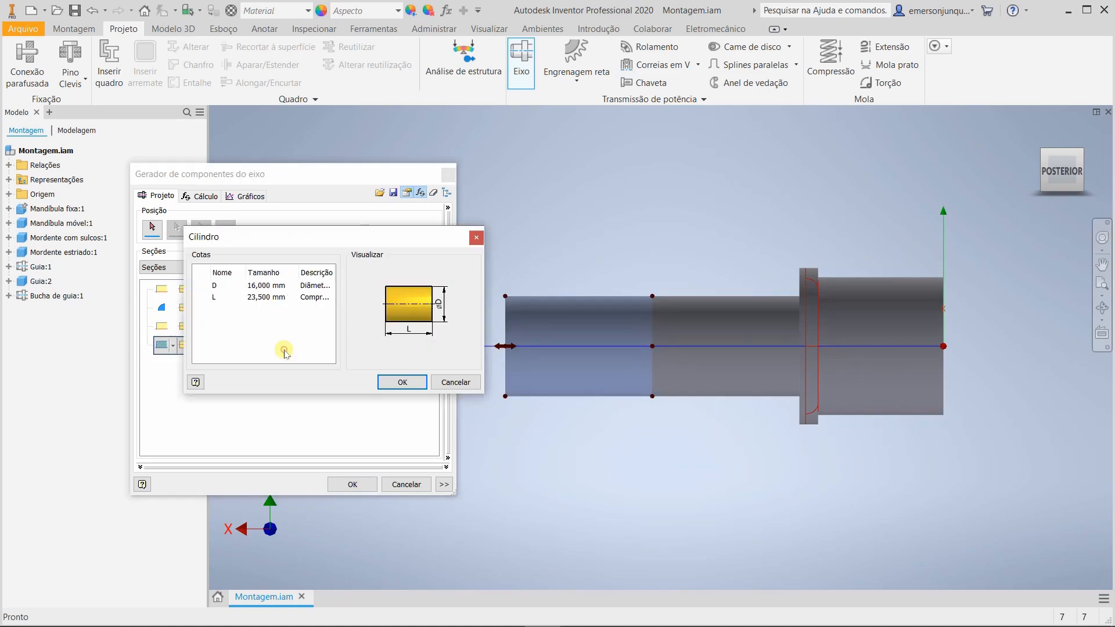
pyautogui.click(275, 288)
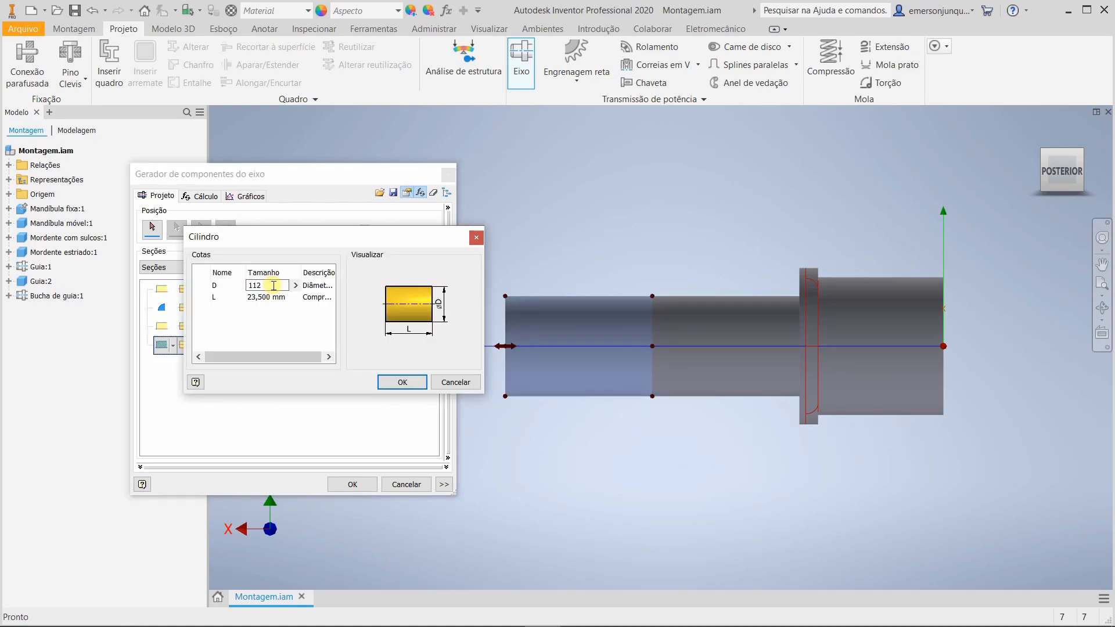
pyautogui.click(267, 298)
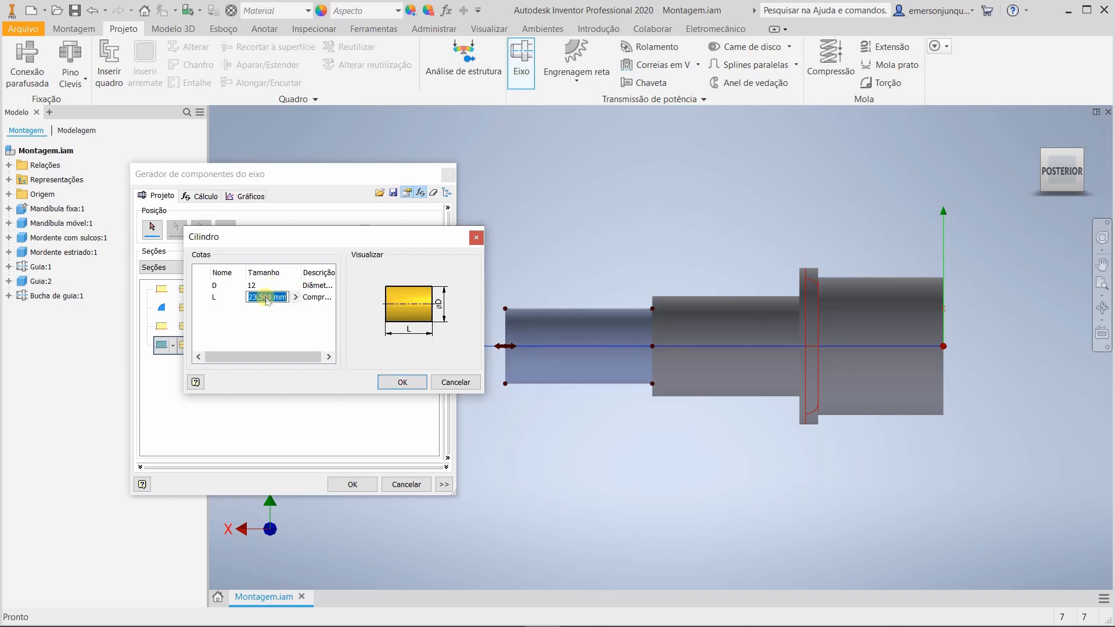
pyautogui.press('Return')
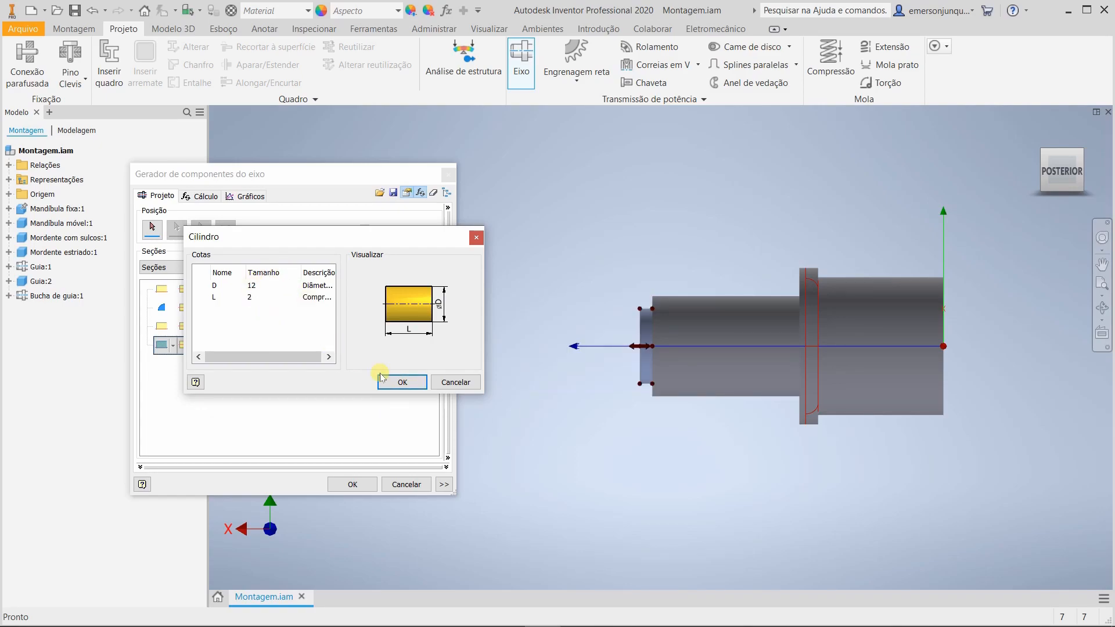
pyautogui.click(402, 384)
# Step: Add a final cylinder section with a diameter of 16 mm and a length of 91,5 mm
pyautogui.click(288, 267)
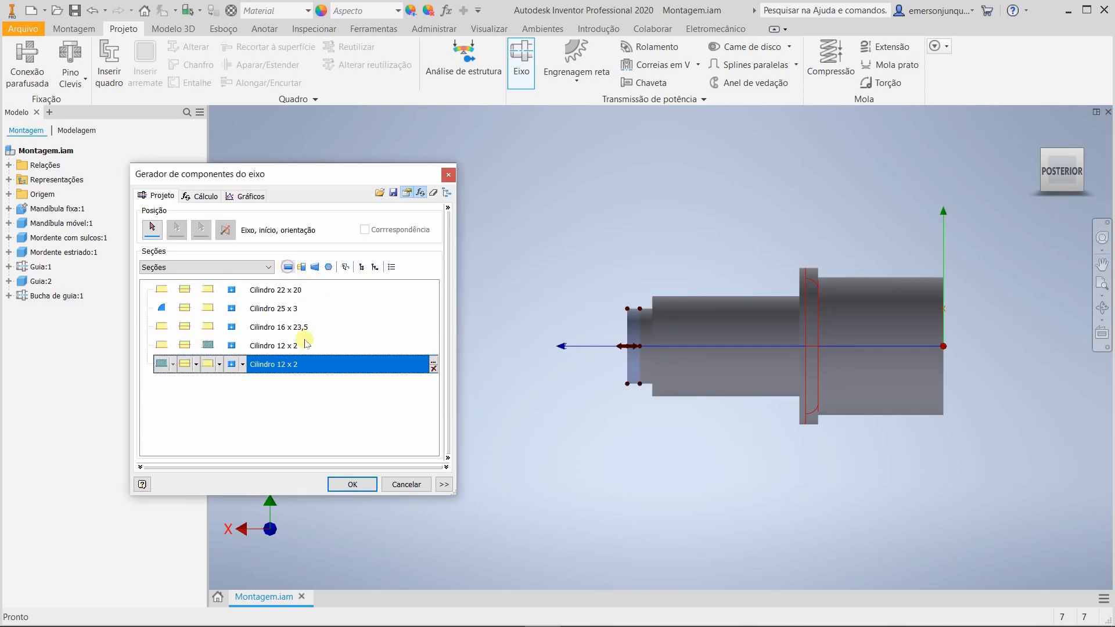
pyautogui.doubleClick(292, 365)
pyautogui.click(264, 285)
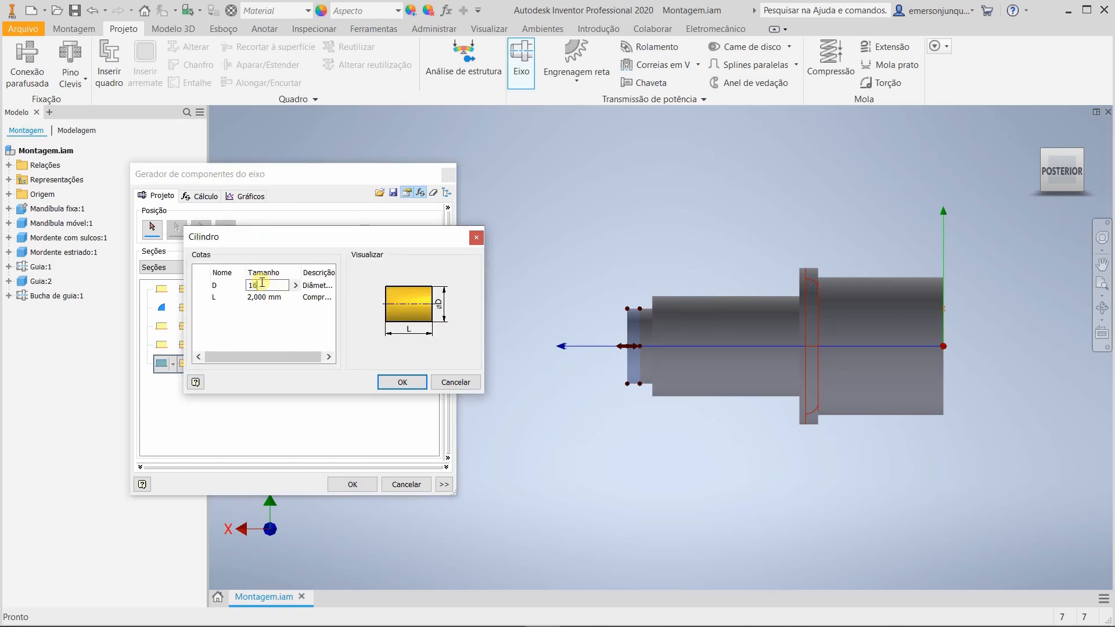
pyautogui.click(261, 300)
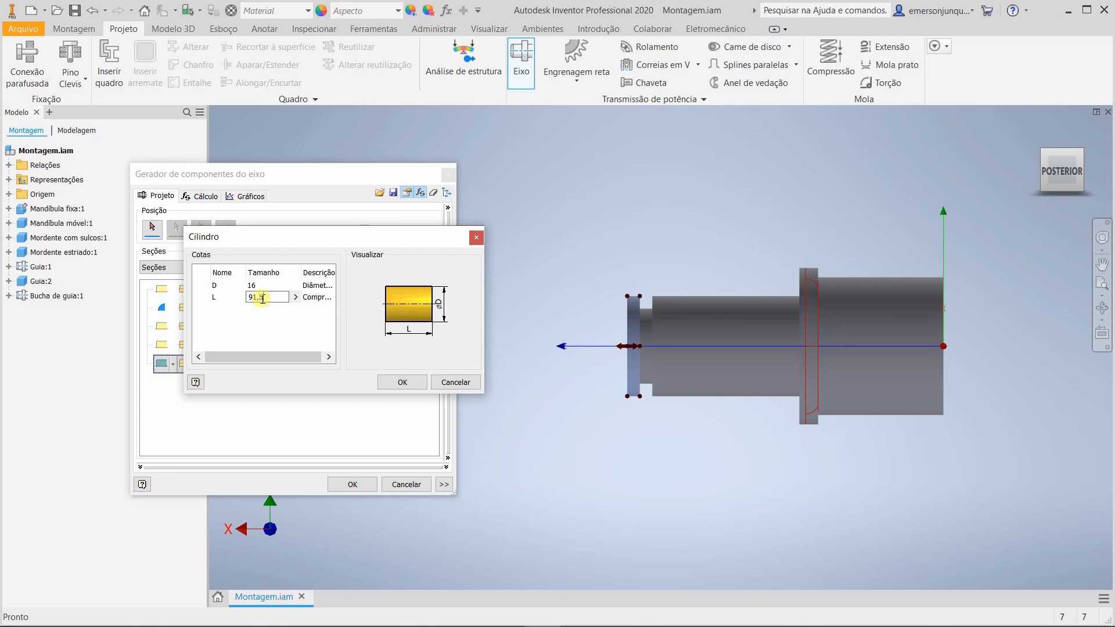
pyautogui.click(268, 324)
pyautogui.click(386, 382)
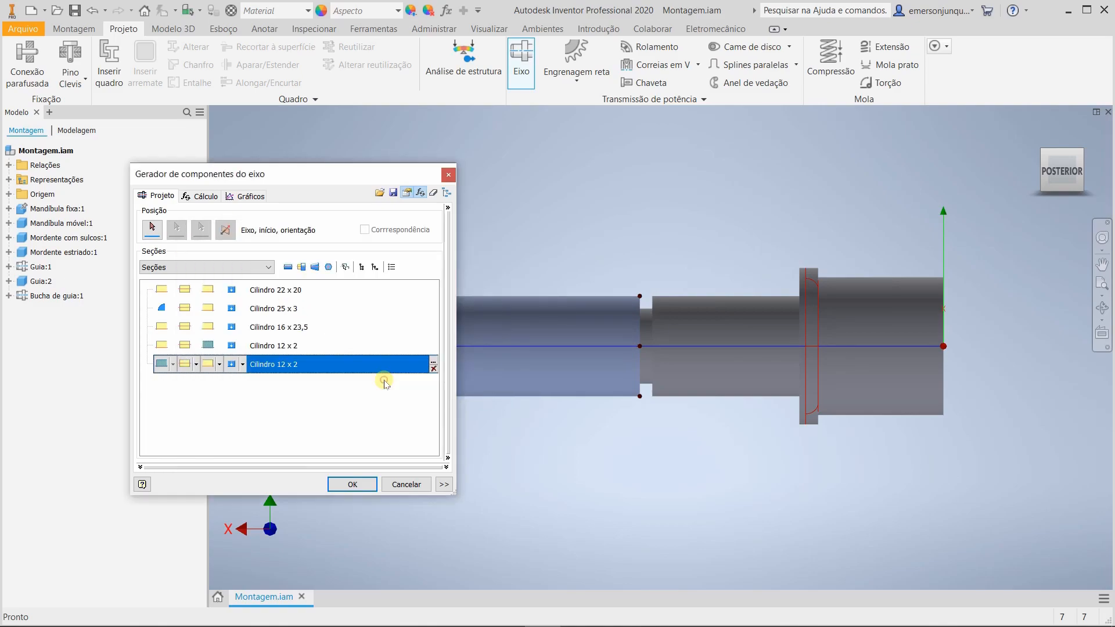
# Step: Generate the five-section shaft with the display name Parafuso principal
pyautogui.scroll(3, 577, 465)
pyautogui.moveTo(526, 471); pyautogui.dragTo(563, 381, button='middle')
pyautogui.scroll(3, 679, 421)
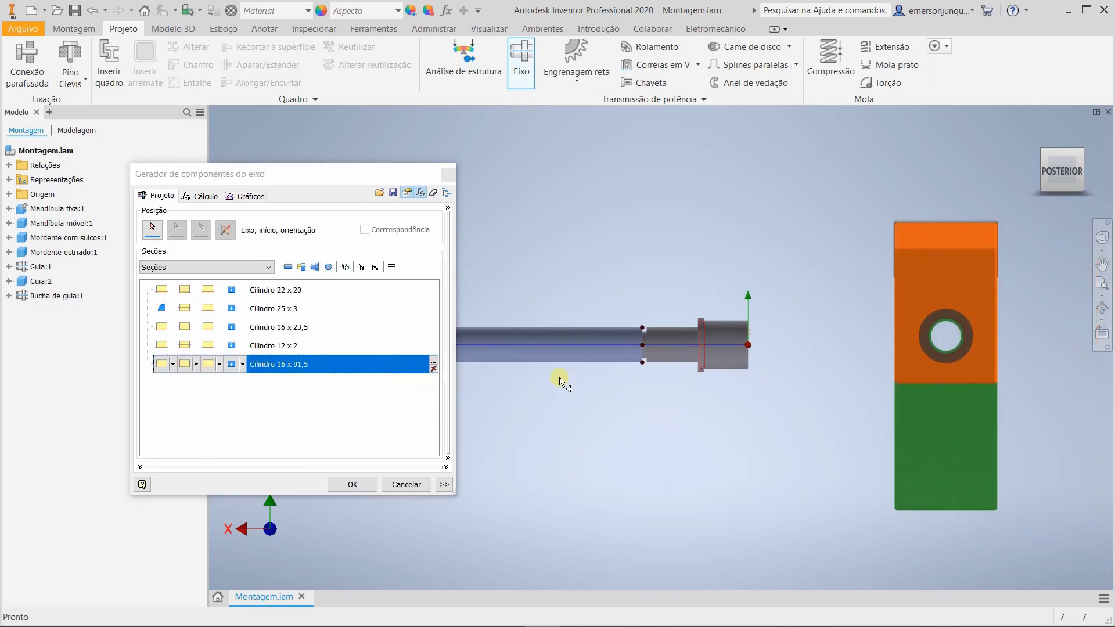
pyautogui.moveTo(328, 171); pyautogui.dragTo(237, 138)
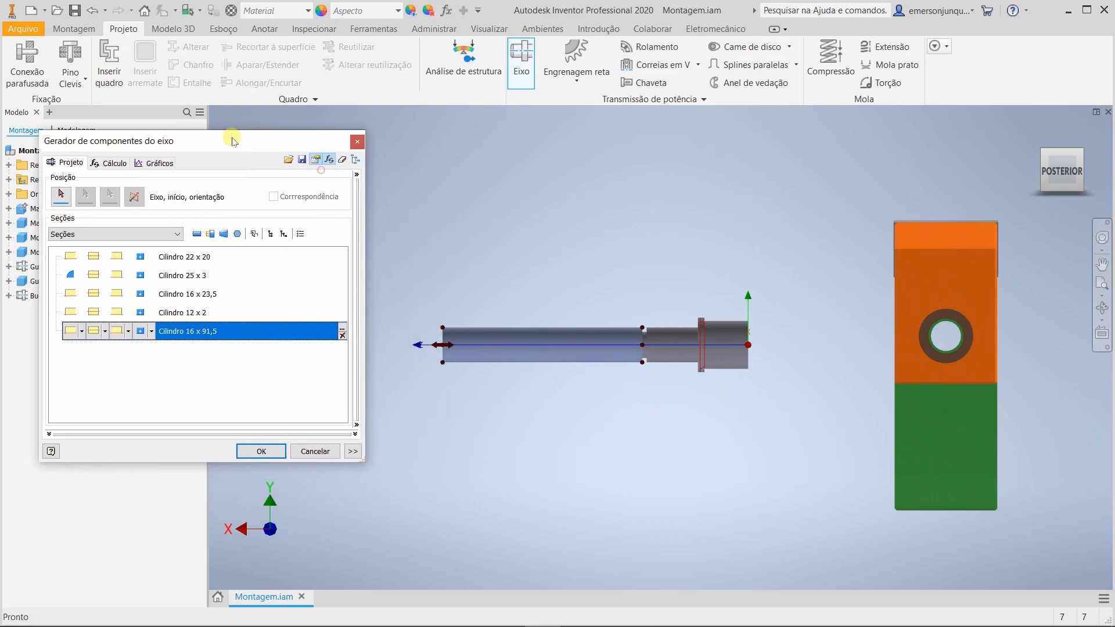
pyautogui.click(261, 452)
pyautogui.click(111, 237)
pyautogui.click(172, 268)
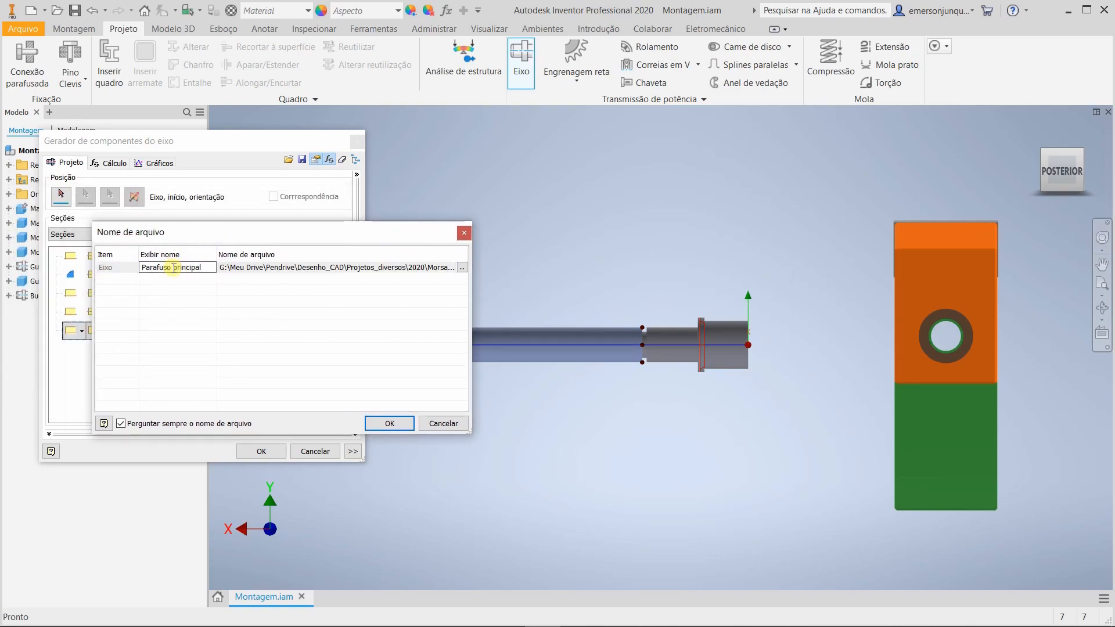
pyautogui.press('Return')
pyautogui.click(389, 424)
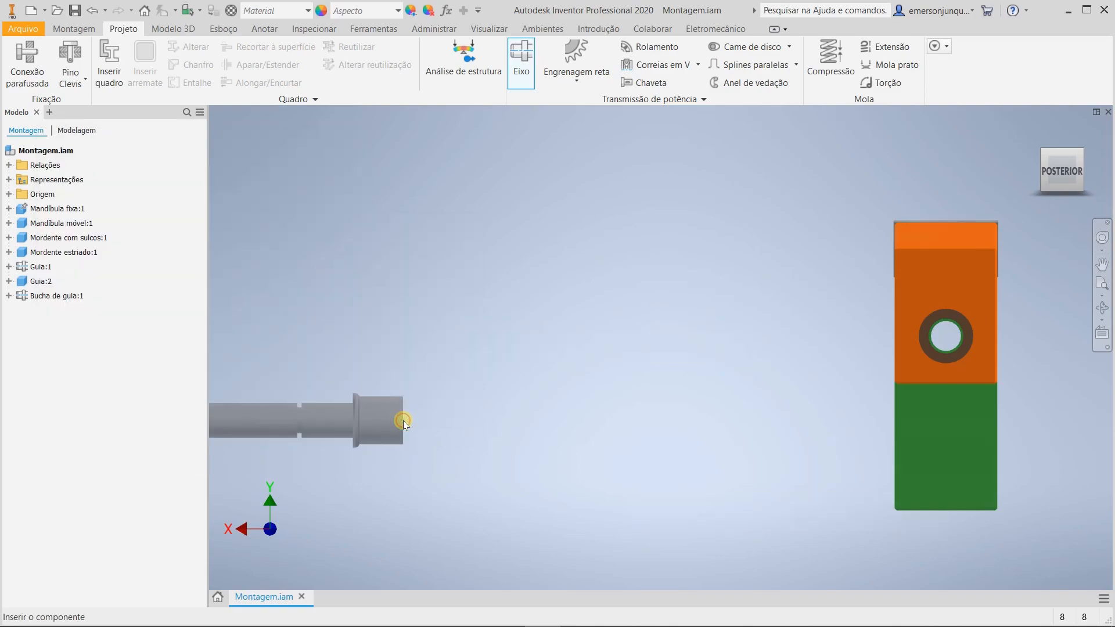
# Step: Restore the home view and place the main screw in free space beside the vise jaws
pyautogui.click(1040, 131)
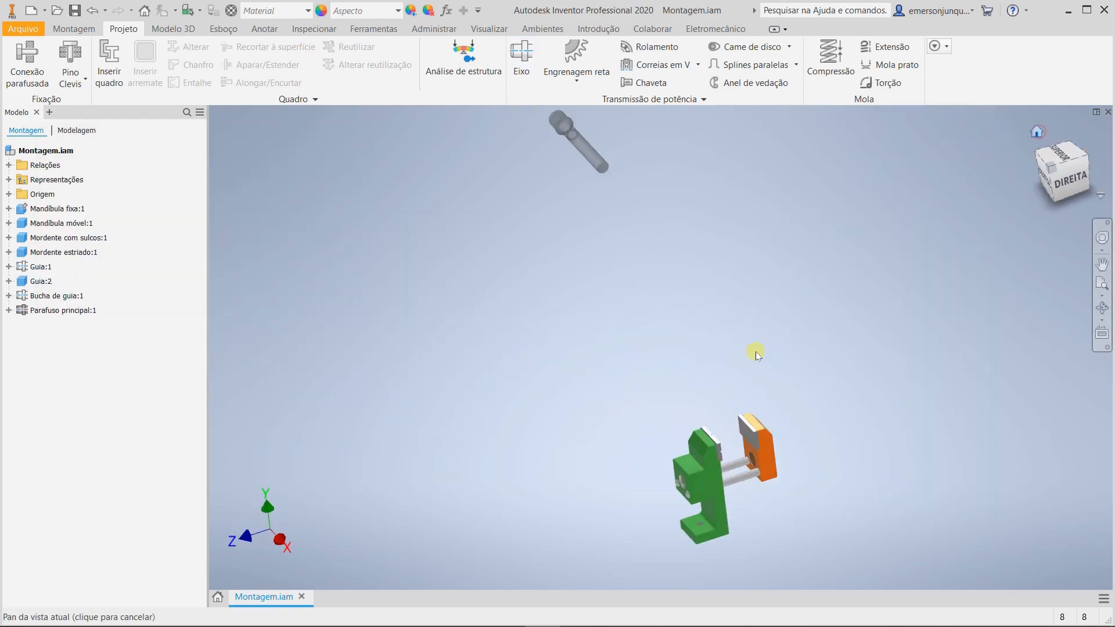
pyautogui.scroll(3, 776, 341)
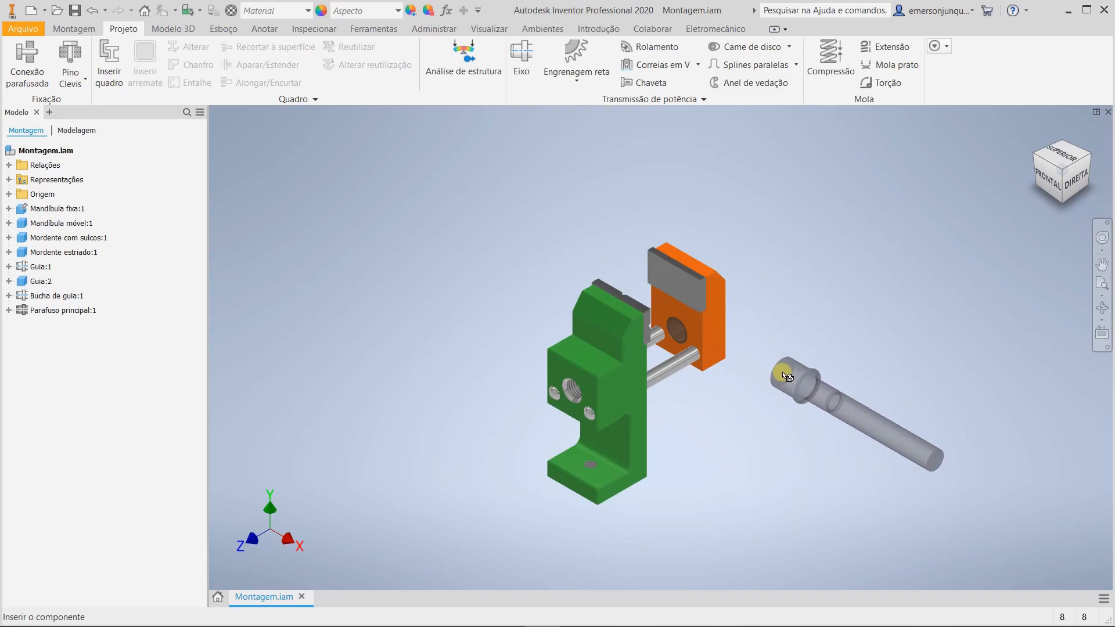
pyautogui.click(772, 427)
# Step: Assign the material Aço, carbono to the main screw
pyautogui.click(815, 387)
pyautogui.click(302, 13)
pyautogui.scroll(1, 294, 124)
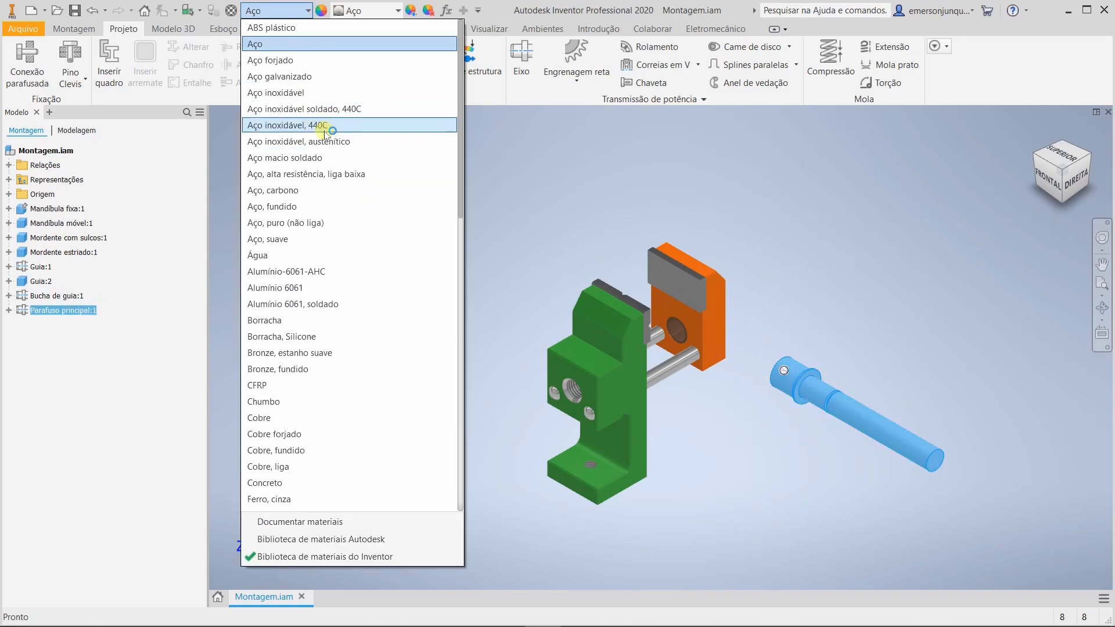
pyautogui.click(304, 190)
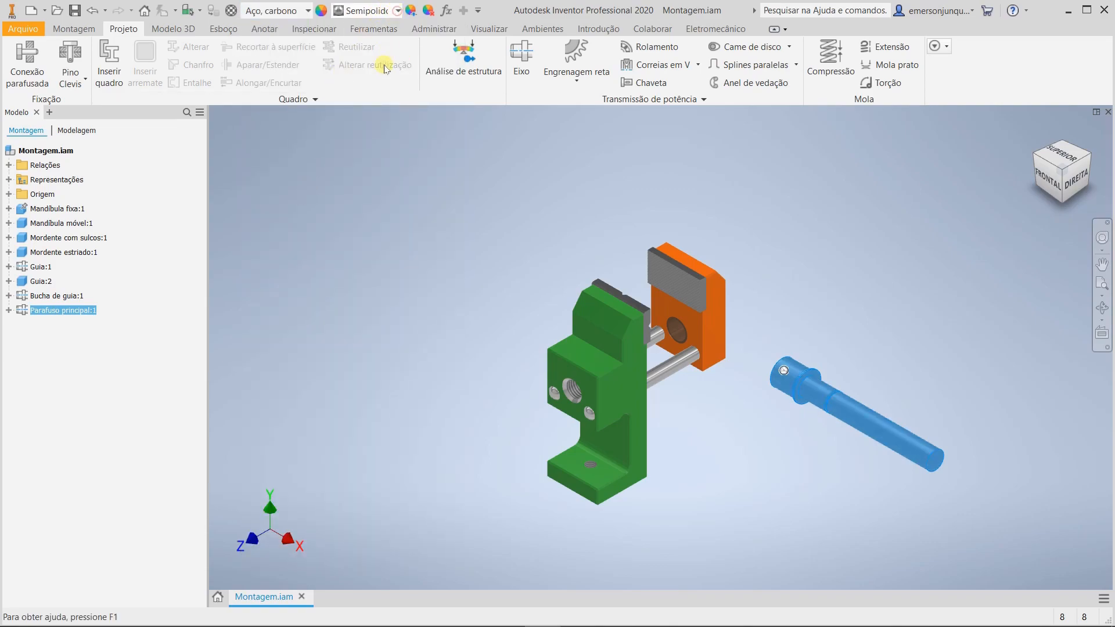
# Step: Give the main screw the Cromado - Polido appearance and clear the selection
pyautogui.click(398, 10)
pyautogui.scroll(15, 407, 139)
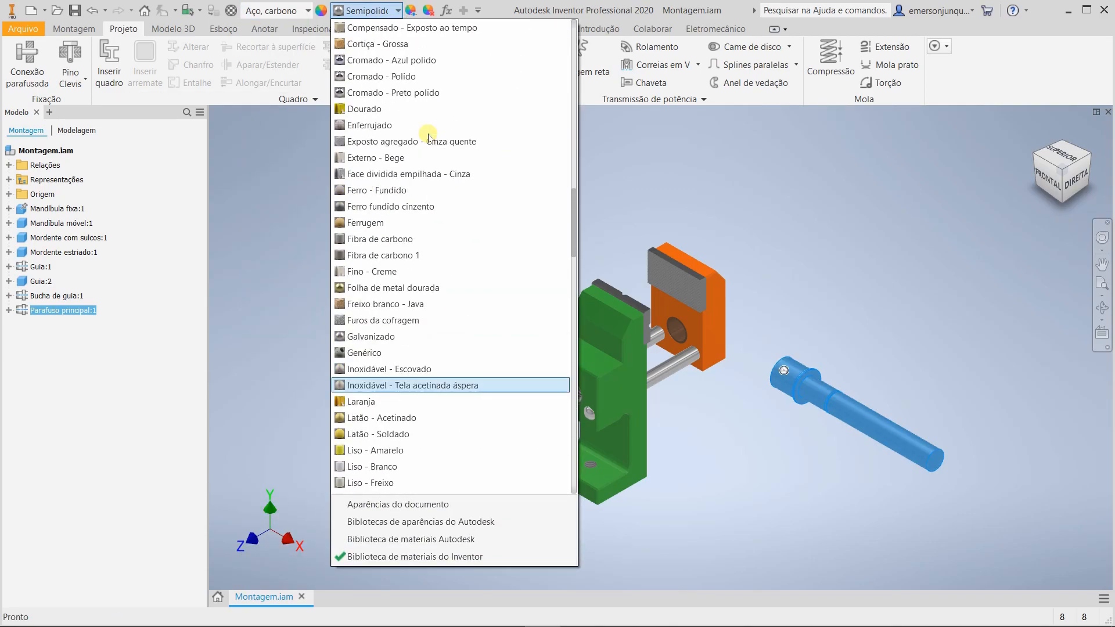
pyautogui.scroll(3, 428, 137)
pyautogui.click(392, 226)
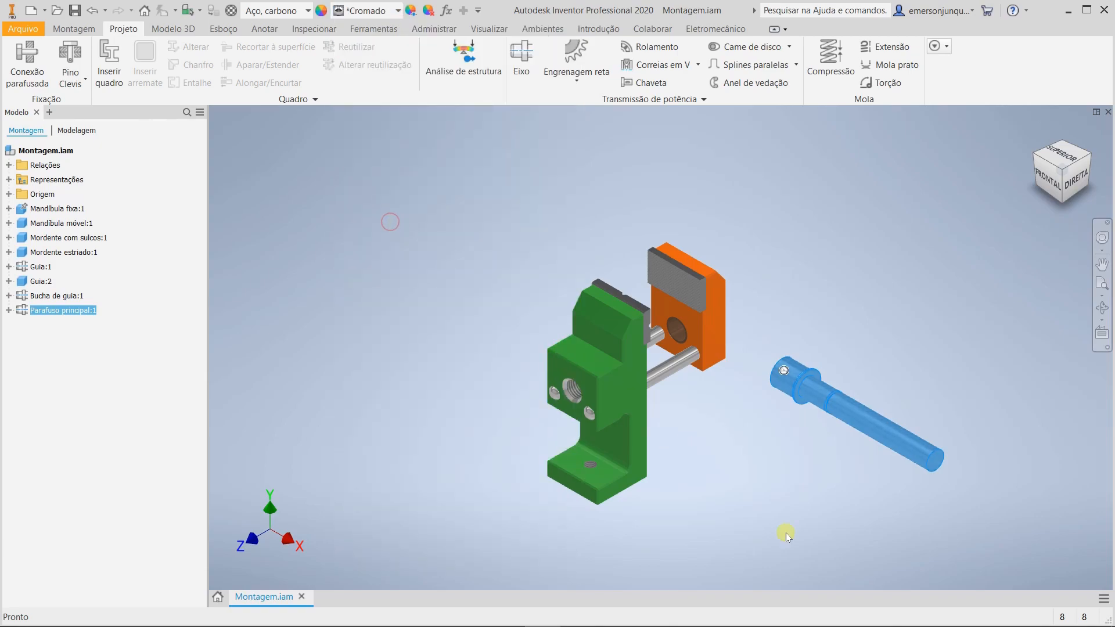
pyautogui.click(798, 519)
# Step: Open the main screw for editing with the Design Accelerator
pyautogui.scroll(4, 834, 437)
pyautogui.moveTo(775, 435); pyautogui.dragTo(712, 436, button='middle')
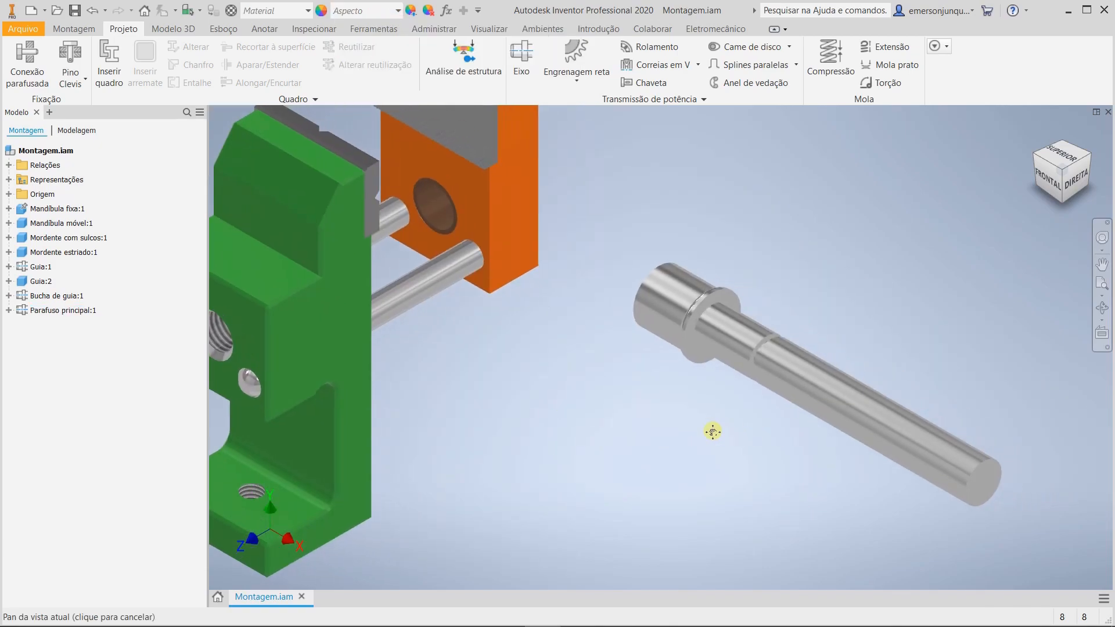
pyautogui.click(768, 367)
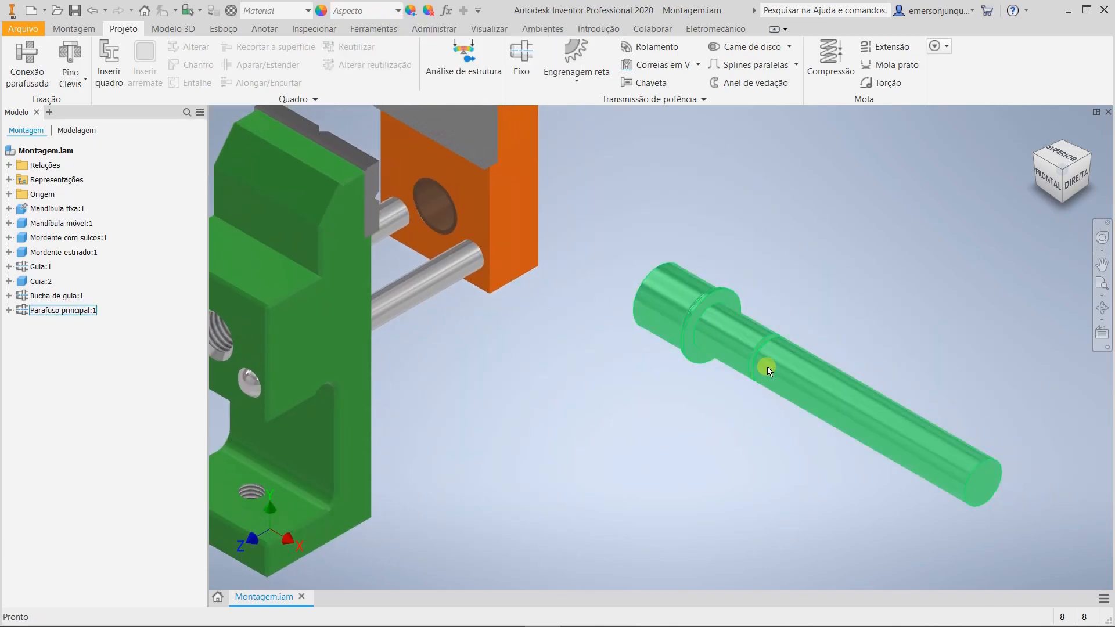
pyautogui.rightClick(869, 418)
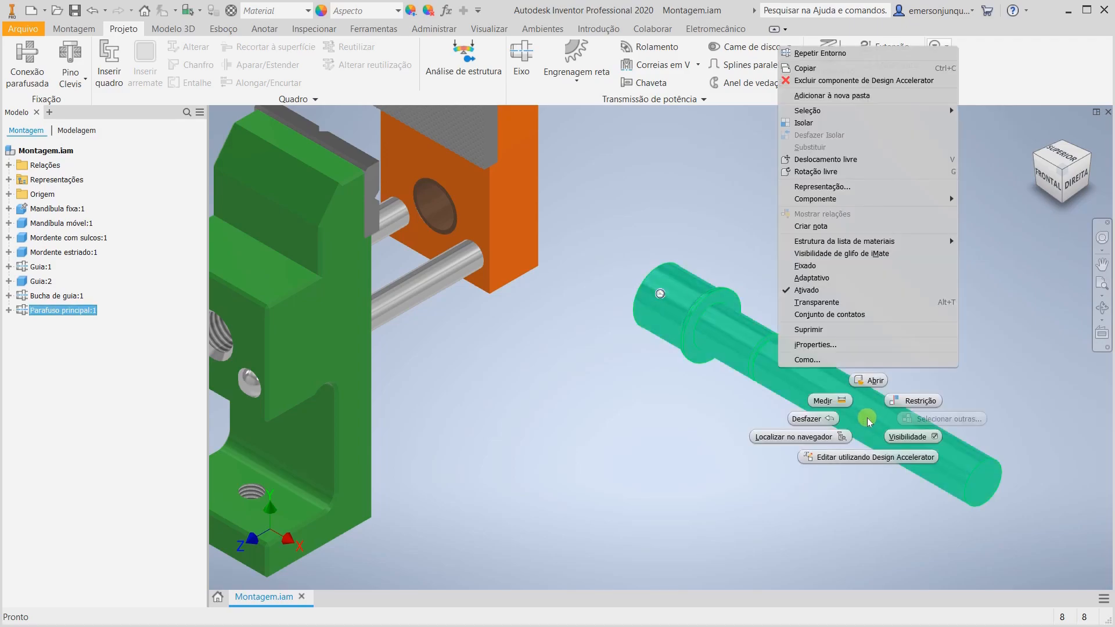
pyautogui.click(859, 458)
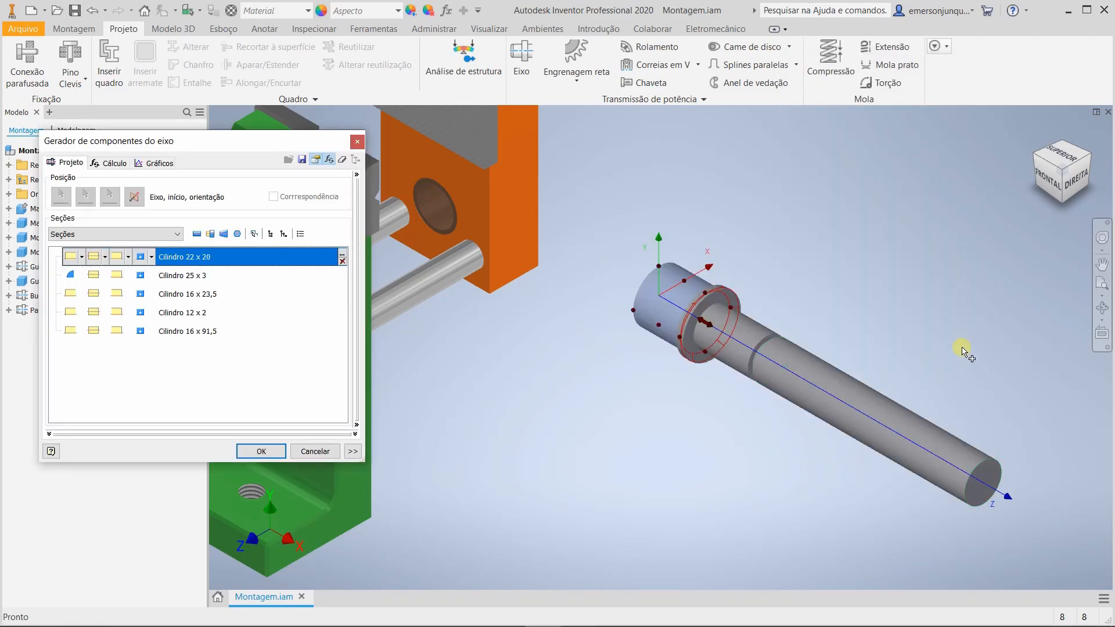
# Step: Add a thread feature to the free end of the screw's 16 x 91,5 cylinder section
pyautogui.keyDown('shift'); pyautogui.moveTo(985, 379); pyautogui.dragTo(770, 394, button='middle'); pyautogui.keyUp('shift')
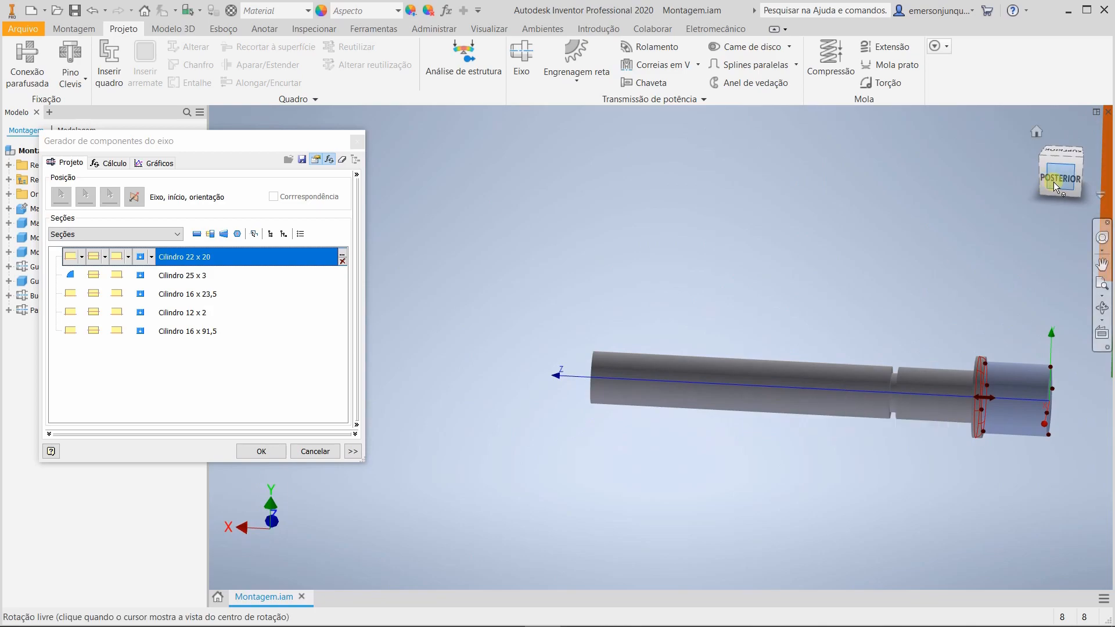
pyautogui.click(1055, 181)
pyautogui.moveTo(202, 141); pyautogui.dragTo(269, 178)
pyautogui.click(512, 346)
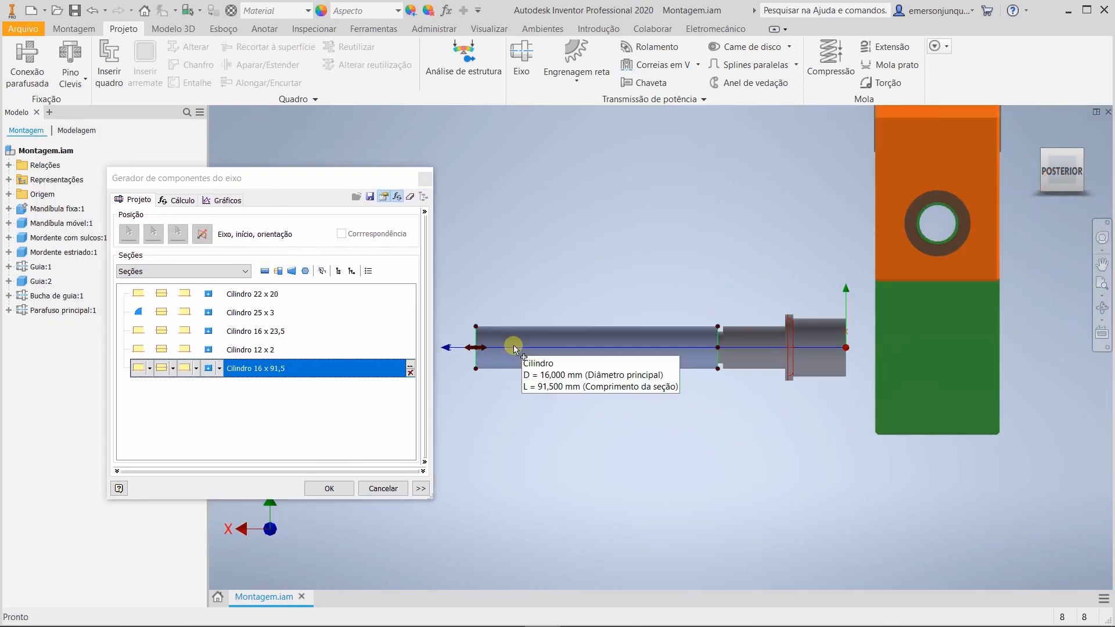
pyautogui.click(173, 369)
pyautogui.click(263, 399)
pyautogui.click(196, 369)
pyautogui.click(207, 442)
pyautogui.scroll(3, 512, 388)
pyautogui.moveTo(502, 351); pyautogui.dragTo(572, 367, button='middle')
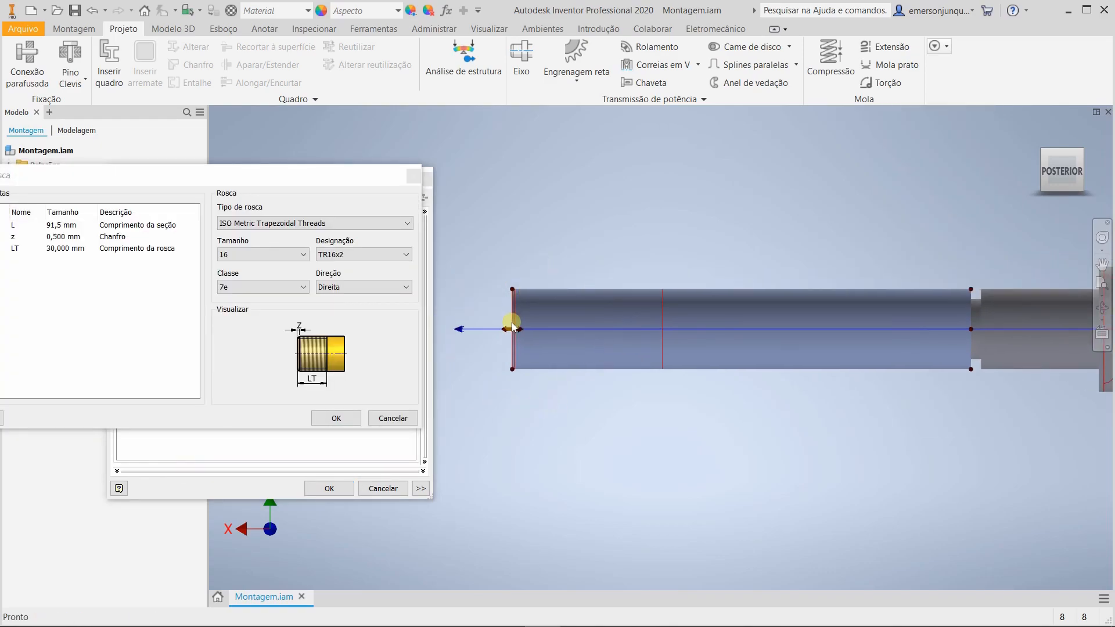
pyautogui.moveTo(211, 188); pyautogui.dragTo(279, 203)
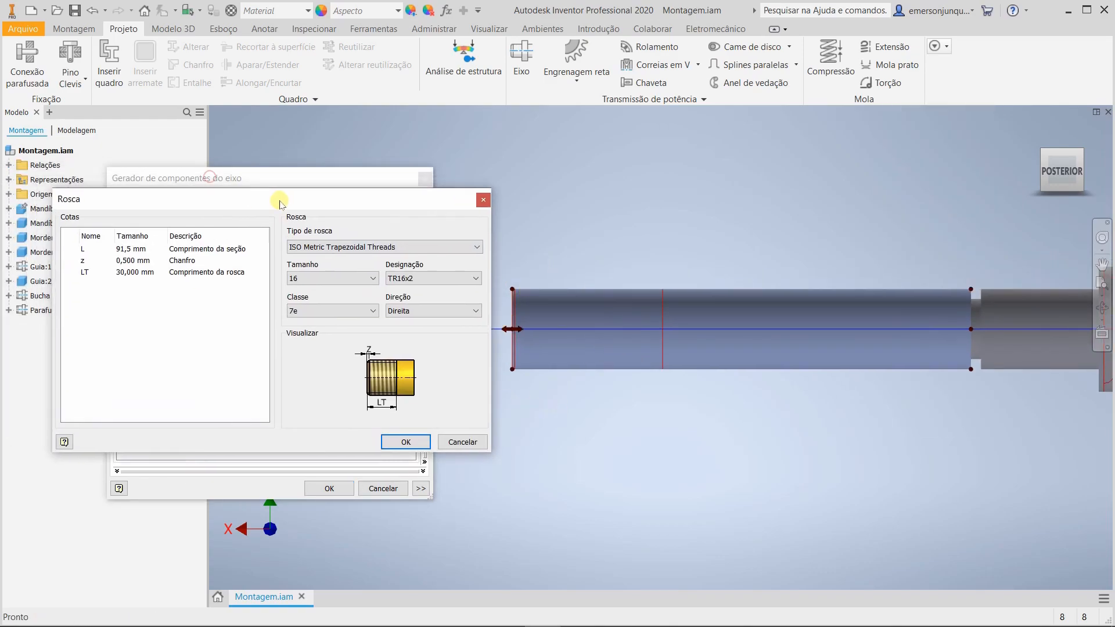
# Step: Set the thread to ISO Metric profile M16x2 with chamfer 0 and thread length 85,5 mm, and apply the shaft changes
pyautogui.click(331, 247)
pyautogui.click(330, 279)
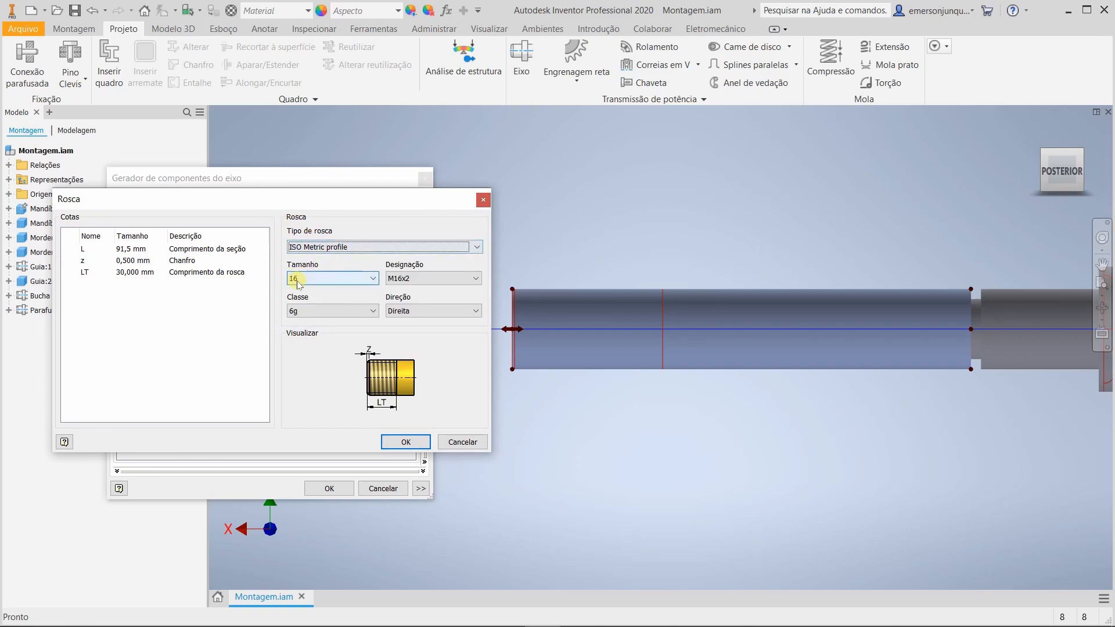
pyautogui.doubleClick(129, 249)
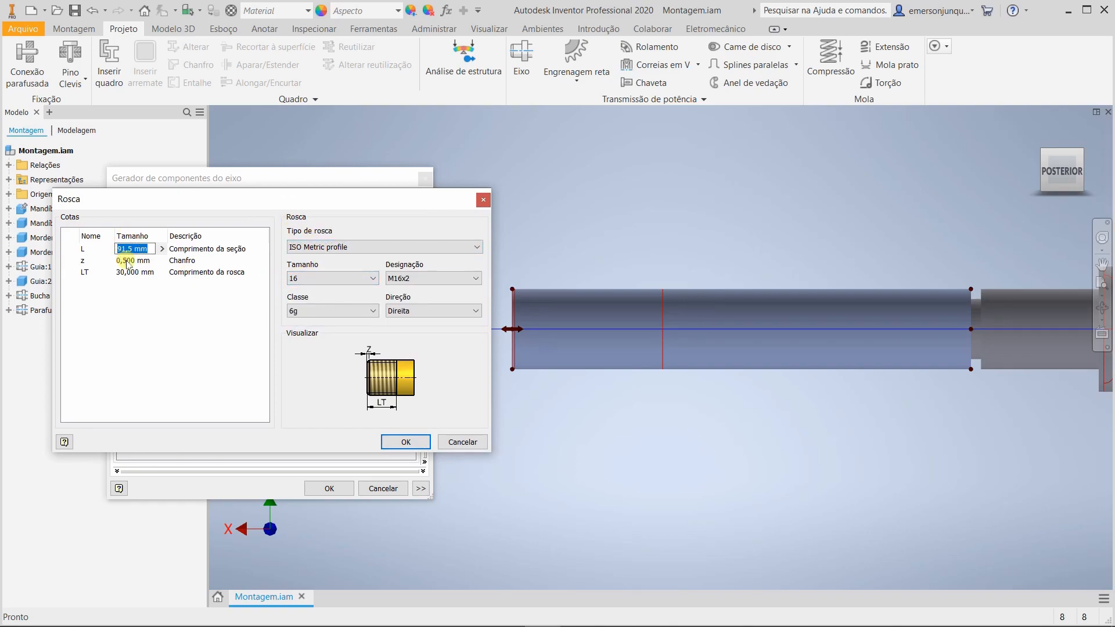
pyautogui.doubleClick(133, 262)
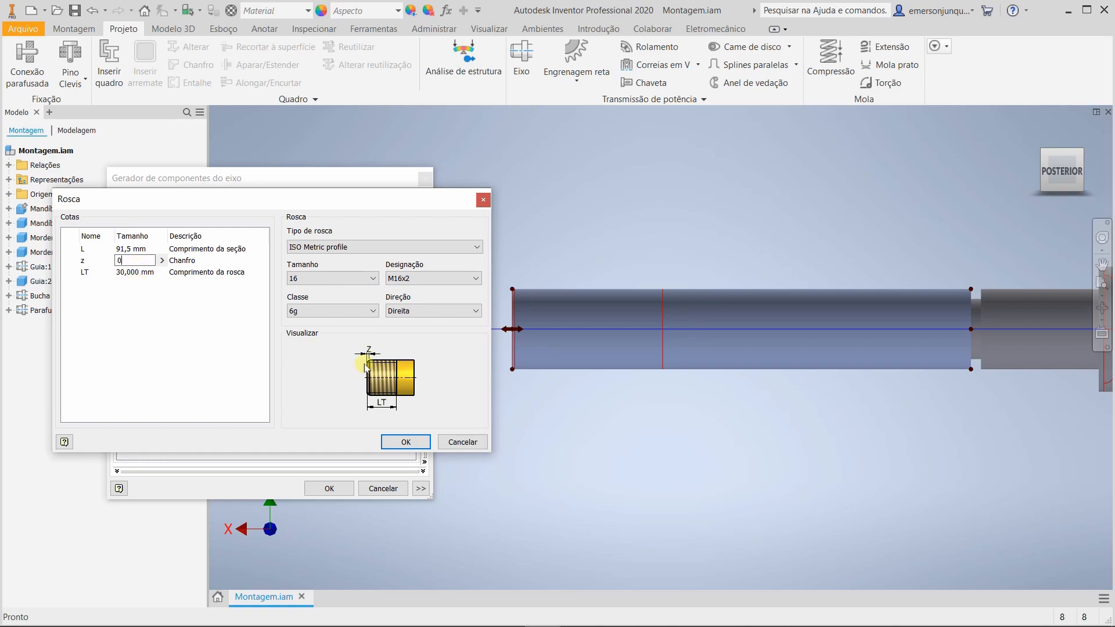
pyautogui.doubleClick(134, 273)
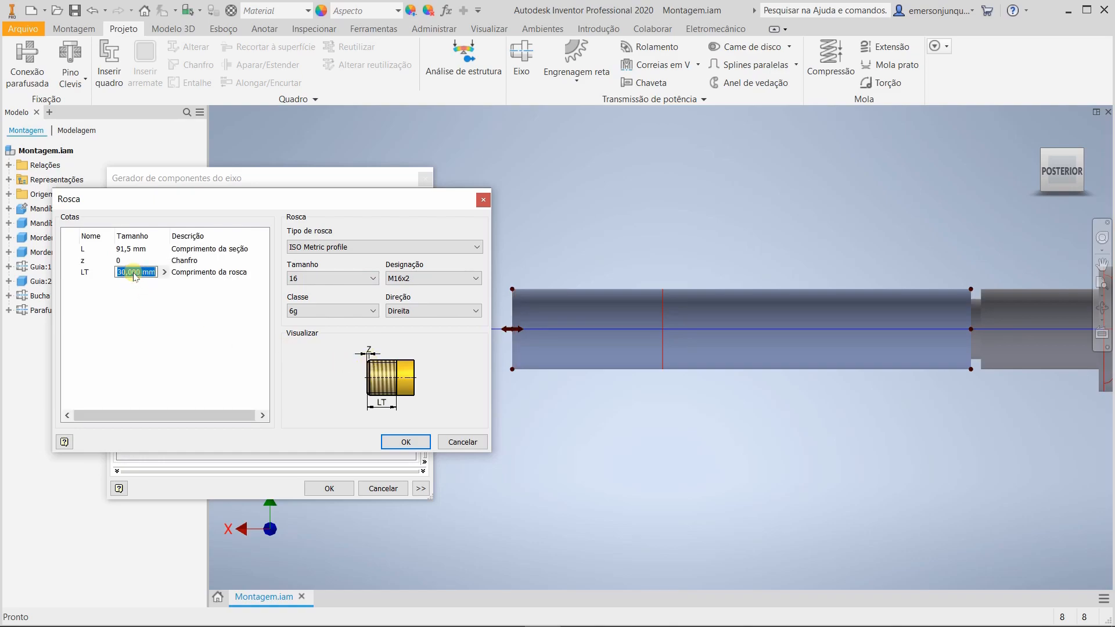
pyautogui.click(144, 304)
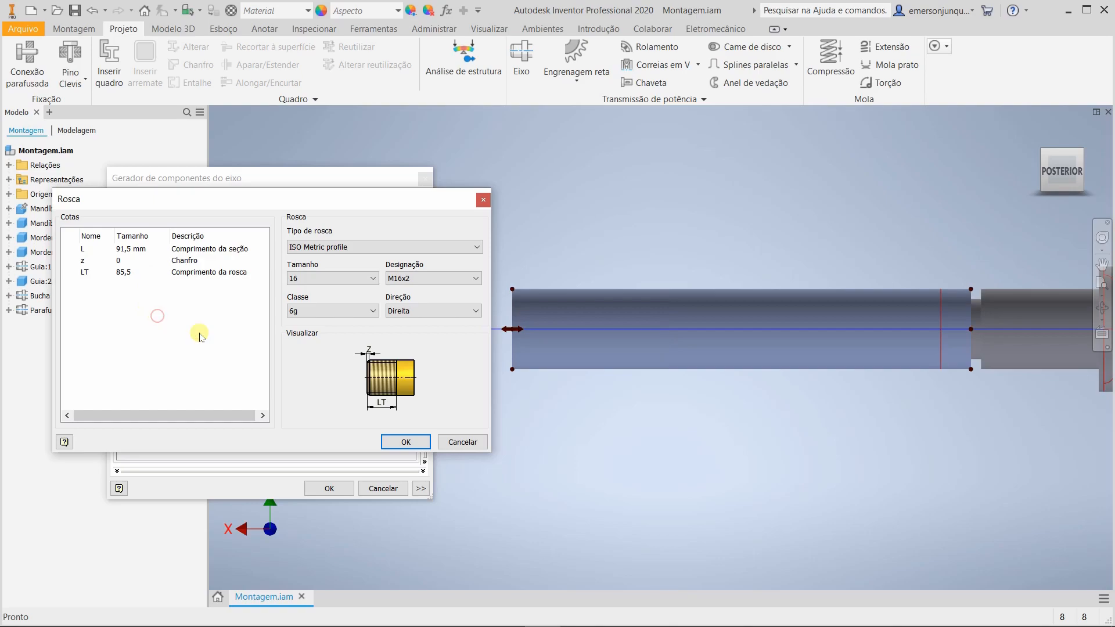
pyautogui.click(400, 444)
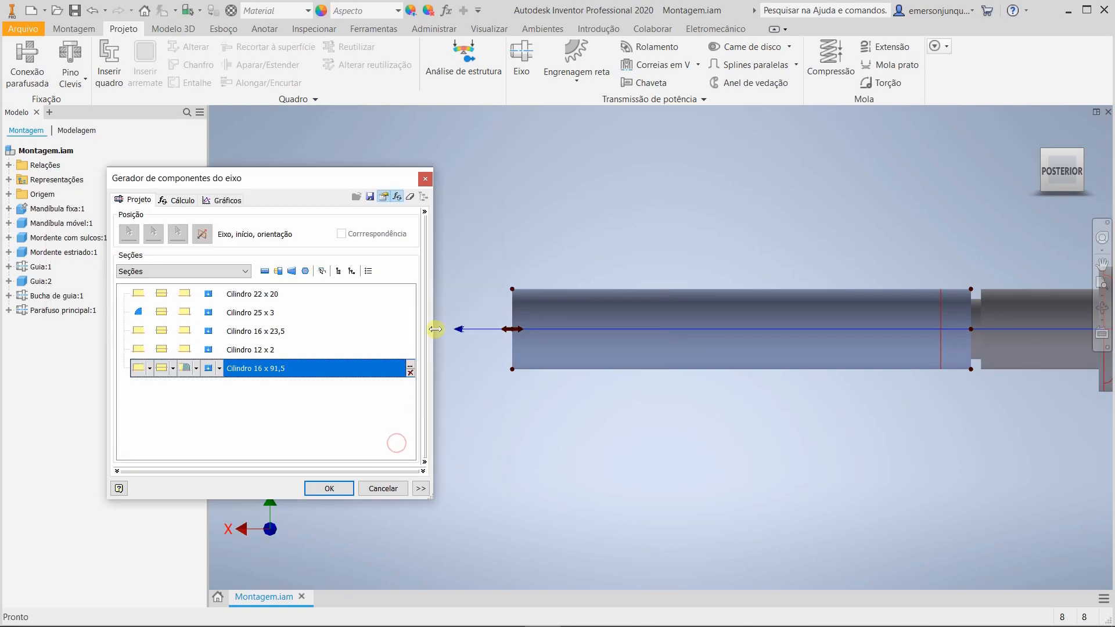
pyautogui.click(329, 488)
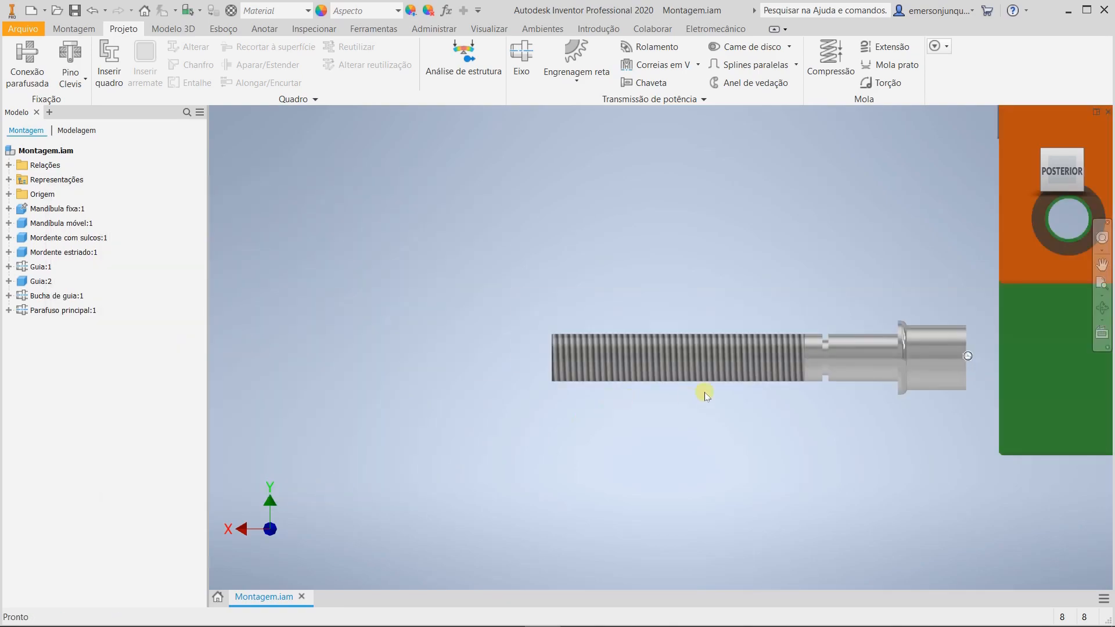
# Step: Open the main screw for in-place part editing within the assembly
pyautogui.click(503, 361)
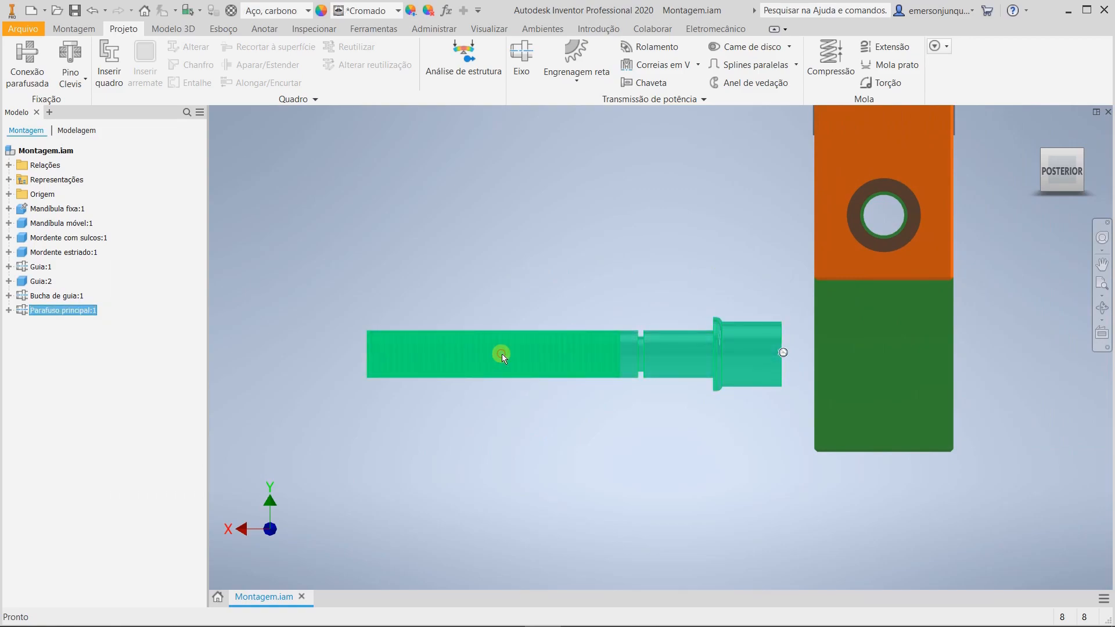
pyautogui.doubleClick(491, 353)
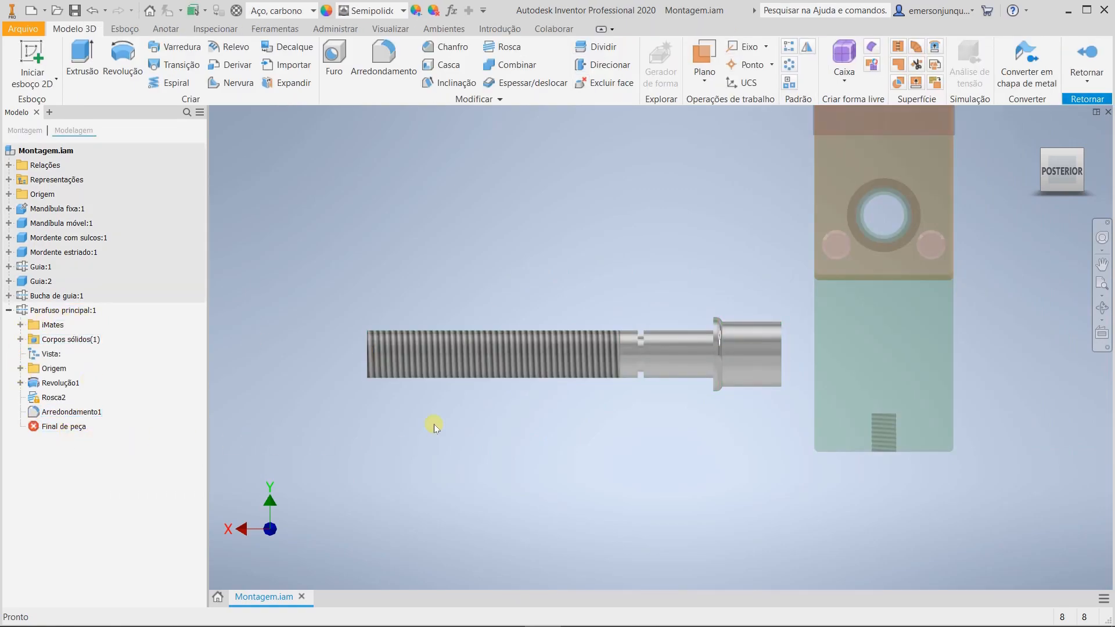
pyautogui.click(409, 358)
pyautogui.click(304, 390)
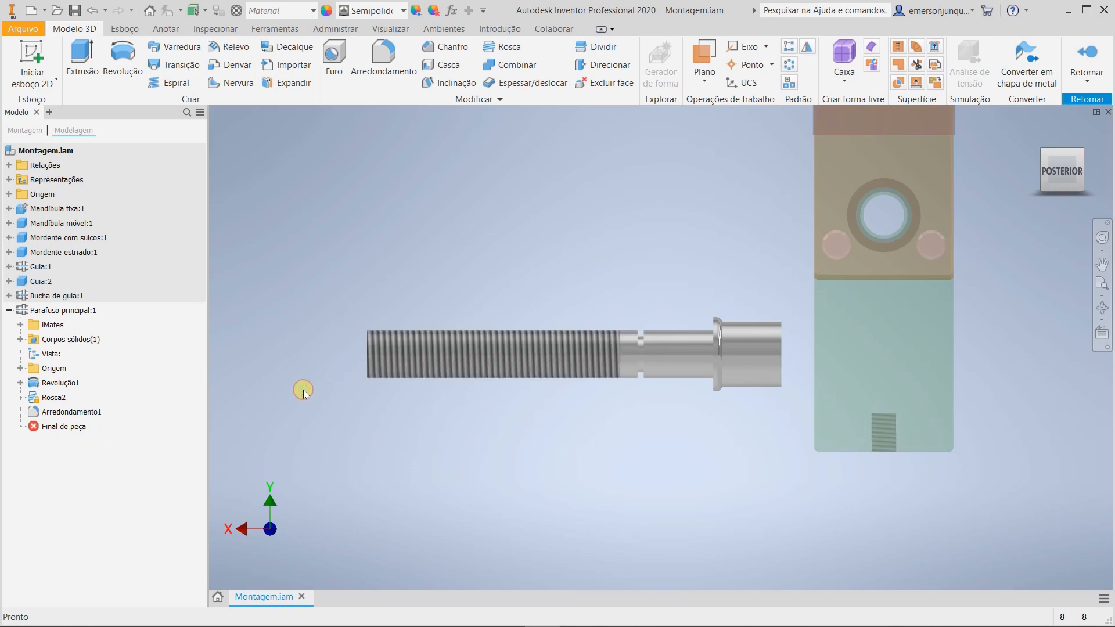
# Step: Create a sketch on the main screw's XY plane and slice the graphics at that plane
pyautogui.keyDown('shift'); pyautogui.moveTo(532, 451); pyautogui.dragTo(582, 469, button='middle'); pyautogui.keyUp('shift')
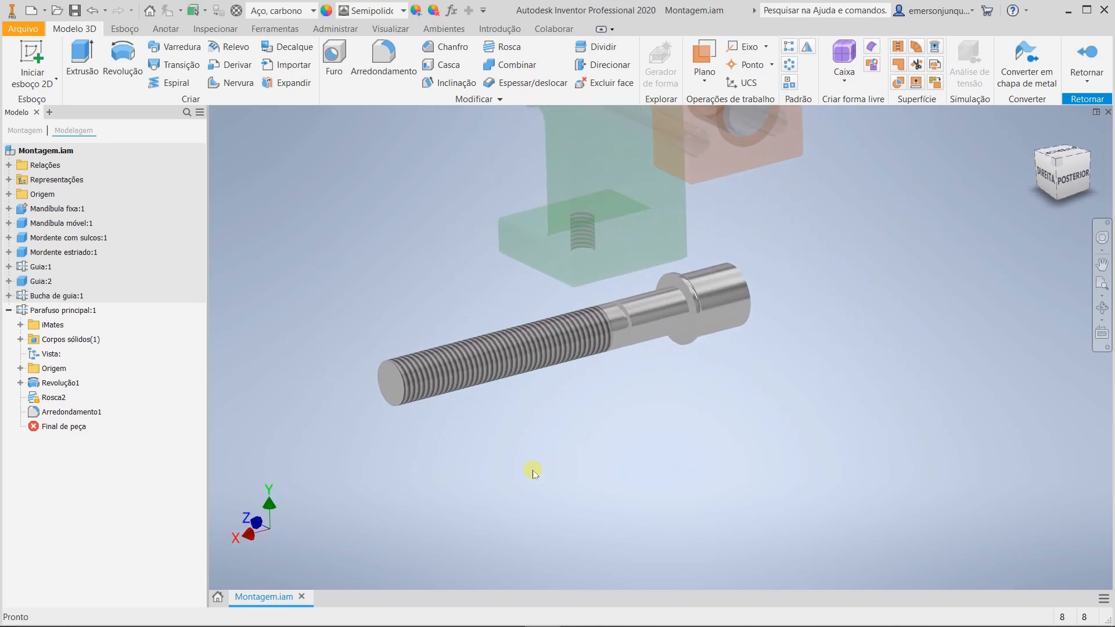
pyautogui.click(21, 369)
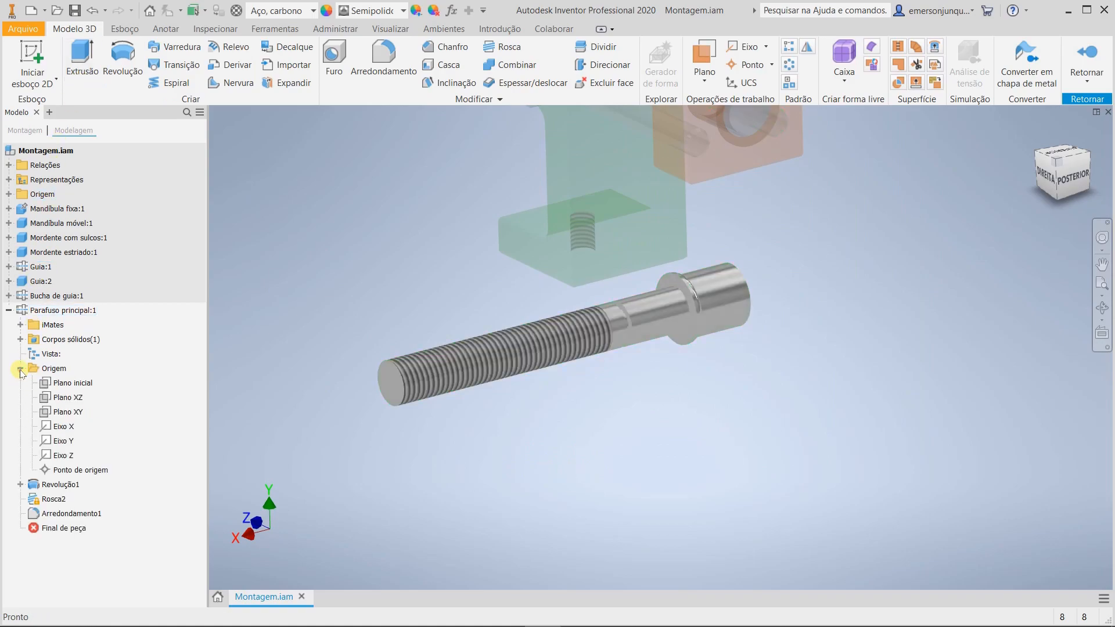
pyautogui.click(70, 413)
pyautogui.rightClick(75, 416)
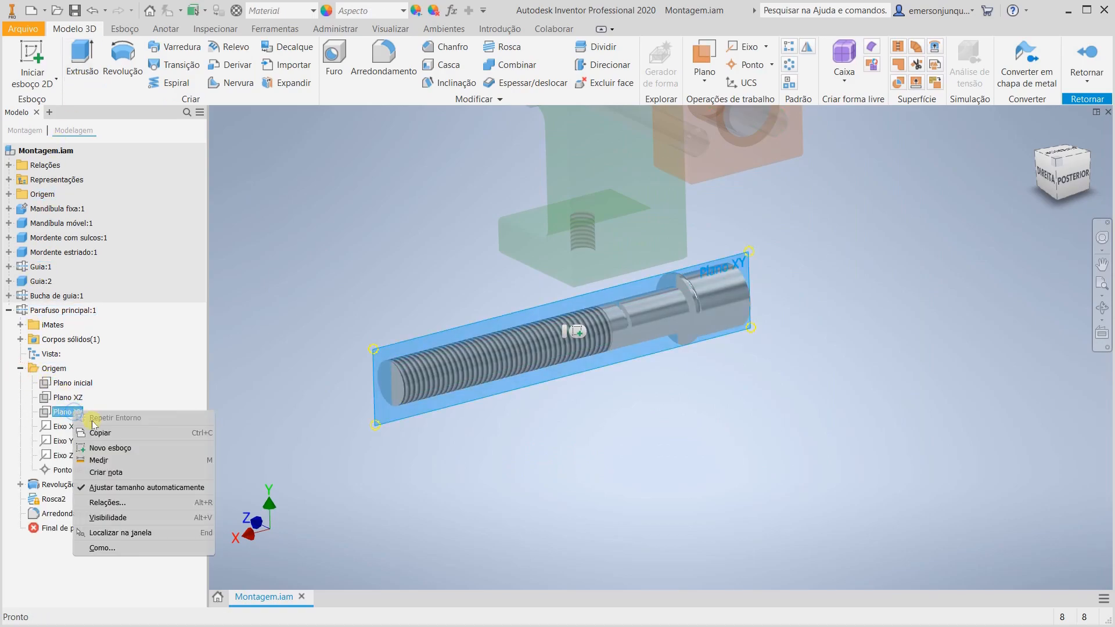
pyautogui.click(119, 449)
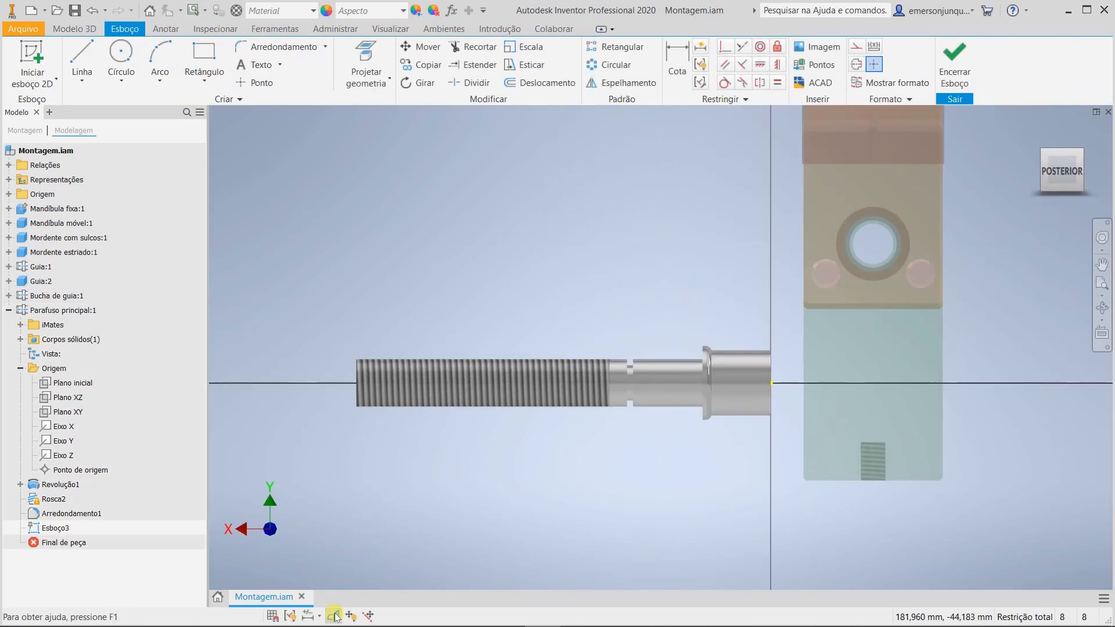
pyautogui.click(334, 616)
pyautogui.scroll(5, 354, 420)
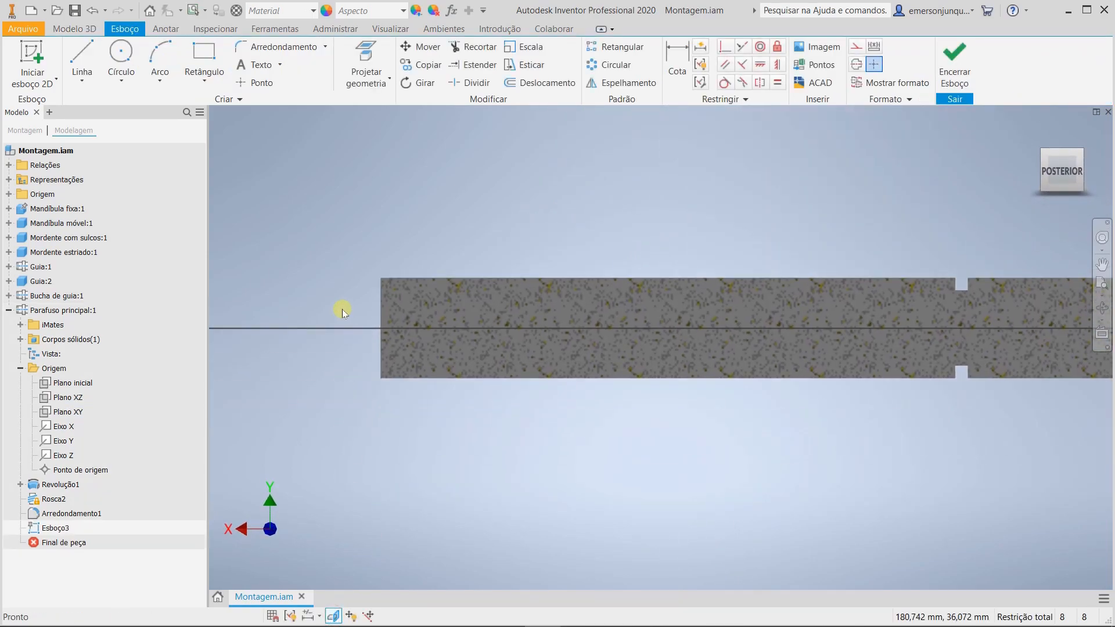
# Step: Project the edge of the screw's threaded end and sketch a centre-point arc beyond it, centred inside the screw
pyautogui.click(366, 58)
pyautogui.click(381, 319)
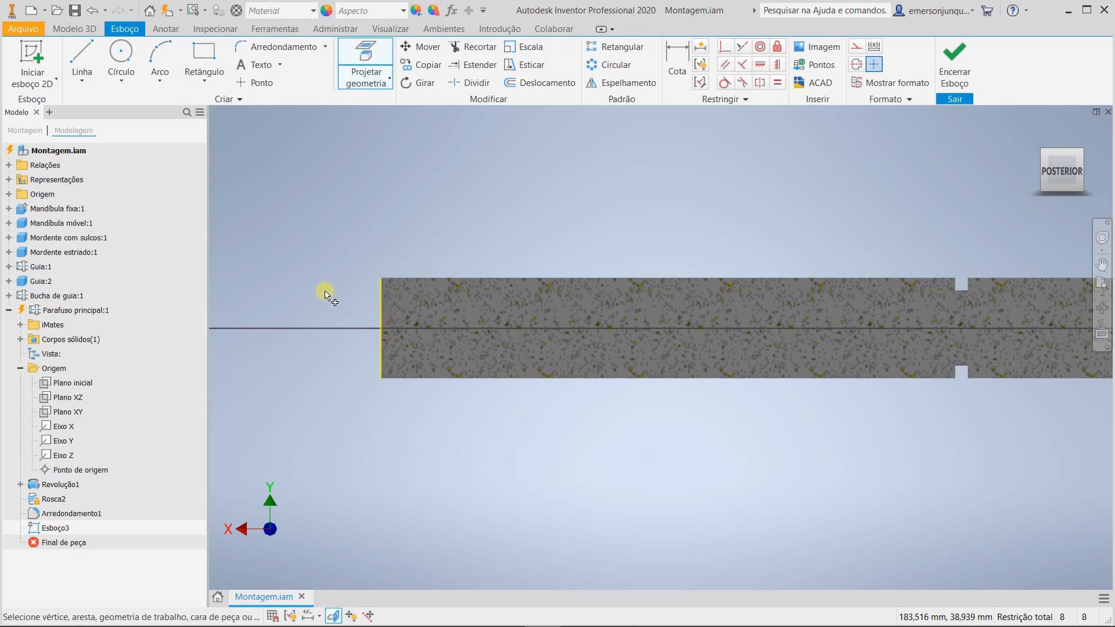
pyautogui.click(161, 82)
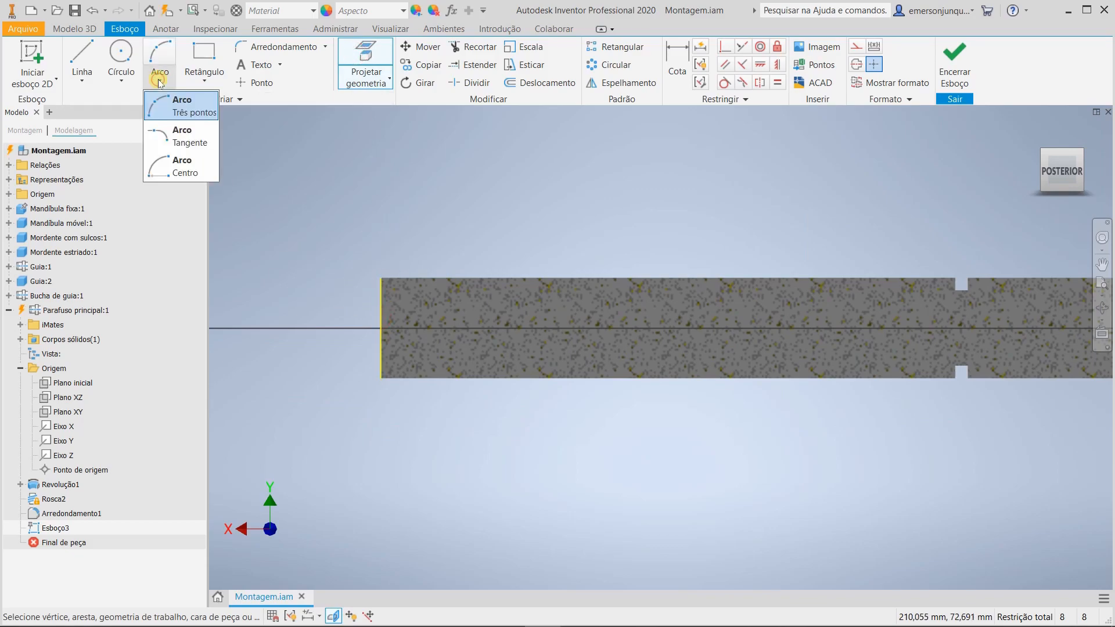
pyautogui.click(183, 166)
pyautogui.click(454, 327)
pyautogui.click(412, 244)
pyautogui.click(339, 328)
pyautogui.press('Escape')
pyautogui.scroll(3, 366, 341)
pyautogui.moveTo(352, 320); pyautogui.dragTo(337, 300)
# Step: Align the arc's centre and lower endpoint horizontally with the end edge's midpoint, and make its upper endpoint coincident with the edge's upper corner
pyautogui.click(760, 65)
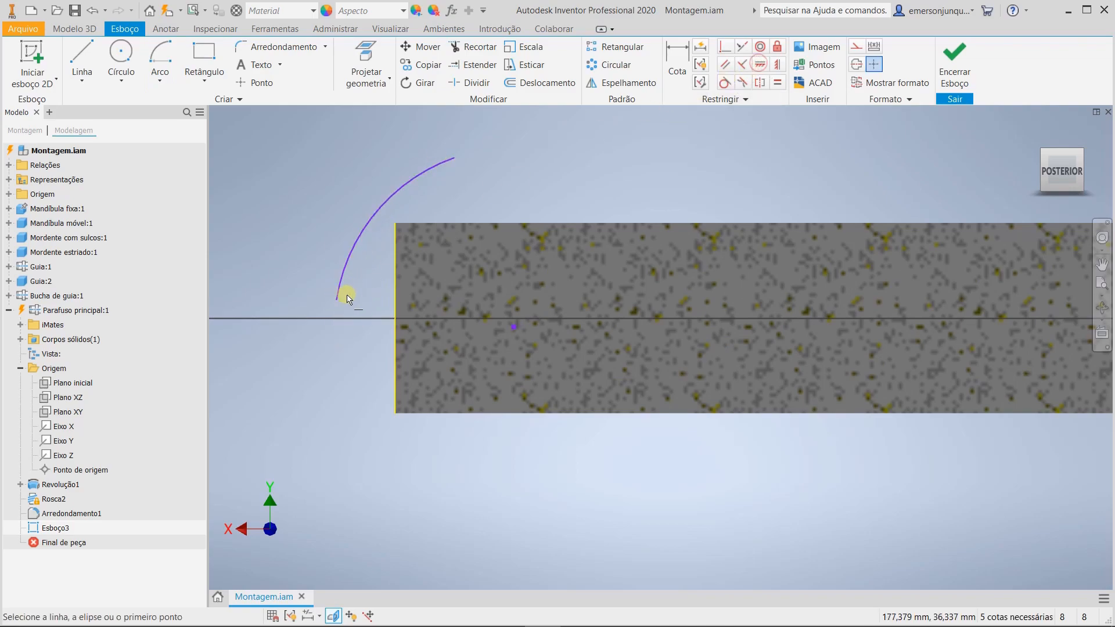
pyautogui.click(511, 328)
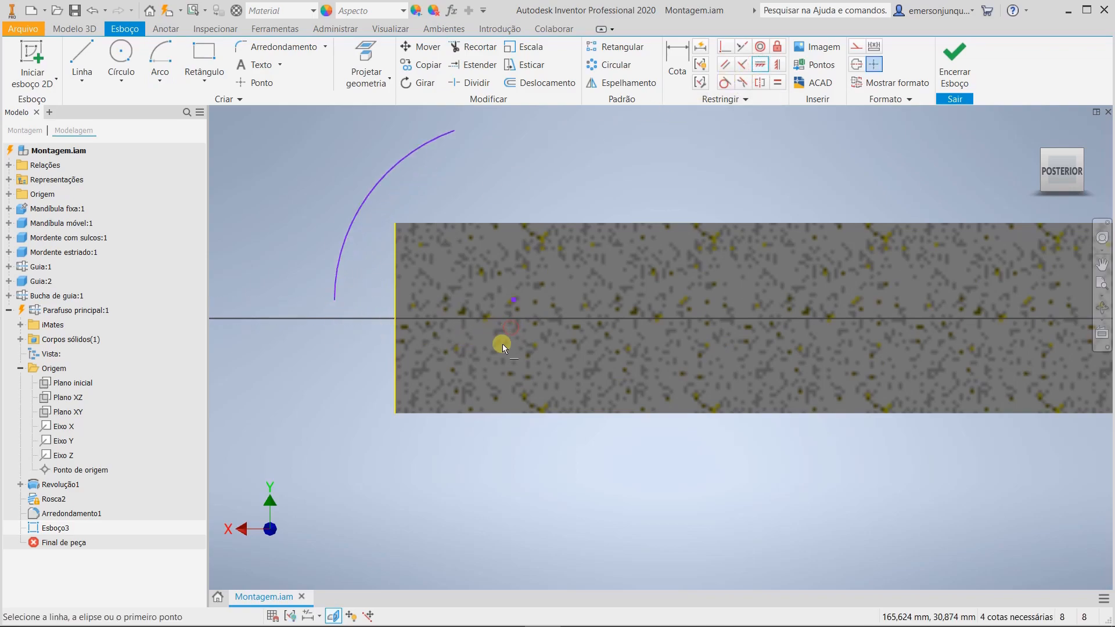
pyautogui.click(513, 301)
pyautogui.click(395, 319)
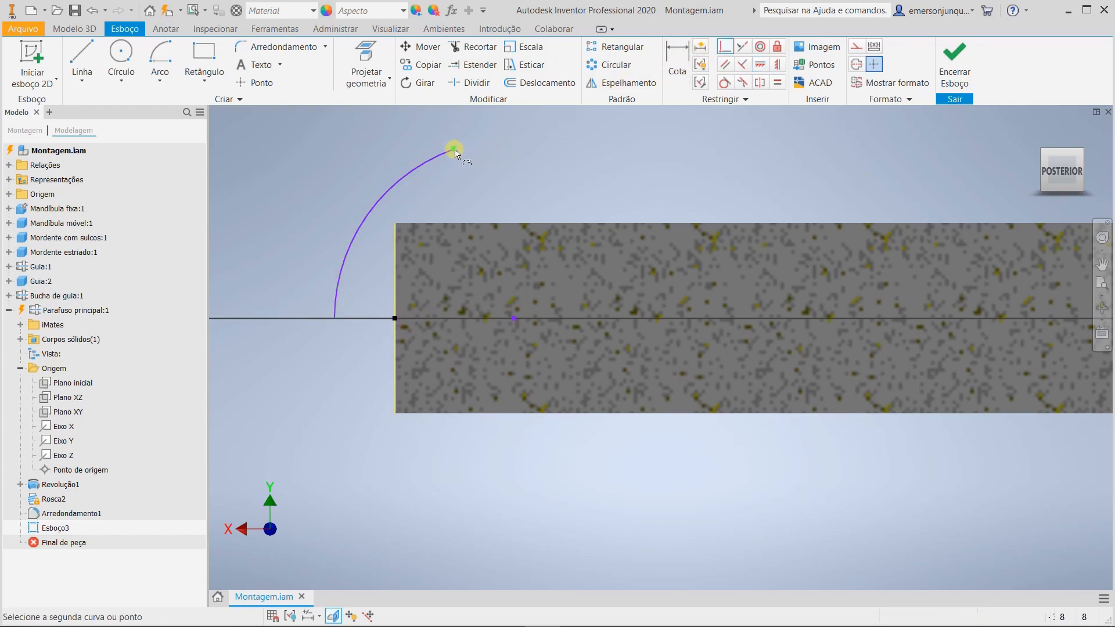
pyautogui.click(395, 223)
# Step: Draw a line from the arc's lower endpoint to the projected edge's midpoint and make it a centerline
pyautogui.press('l')
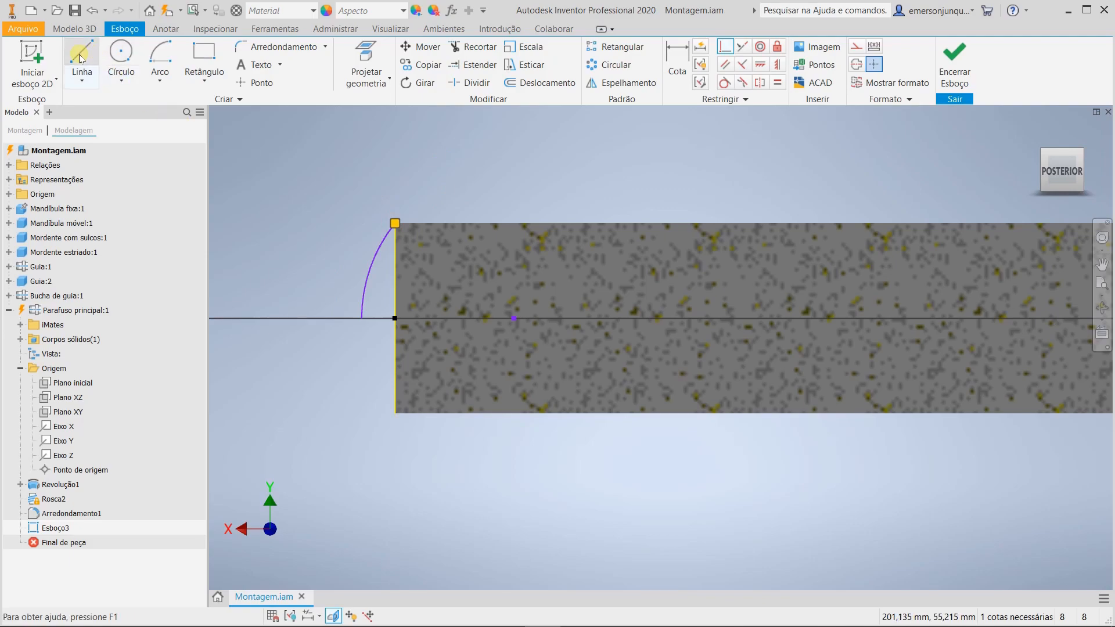
pyautogui.scroll(3, 368, 311)
pyautogui.click(356, 323)
pyautogui.click(419, 323)
pyautogui.press('Escape')
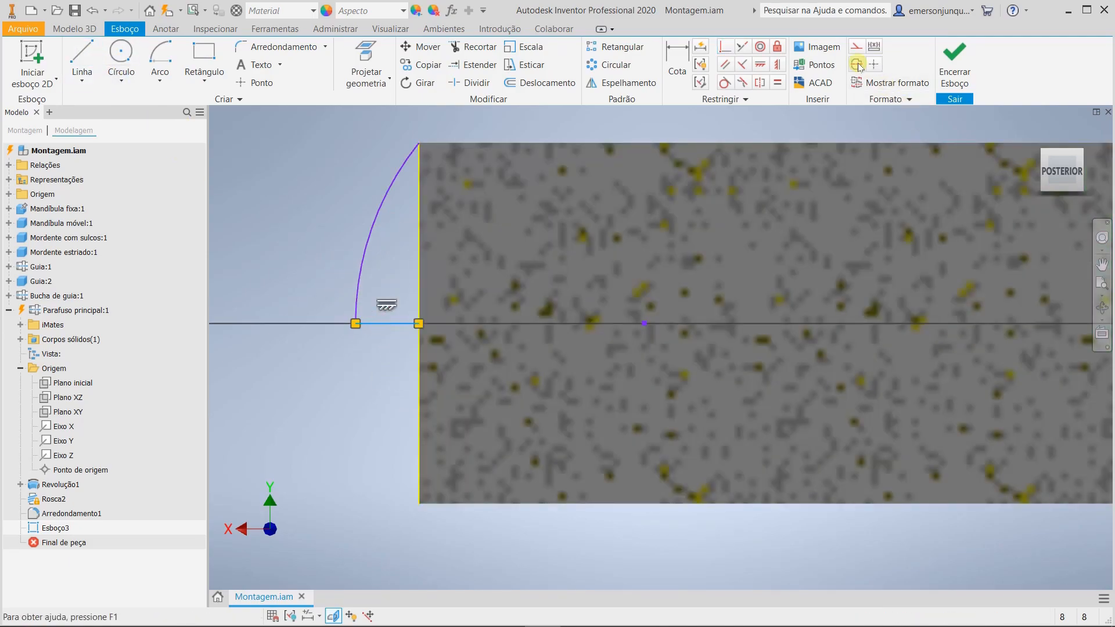
pyautogui.scroll(-2, 357, 383)
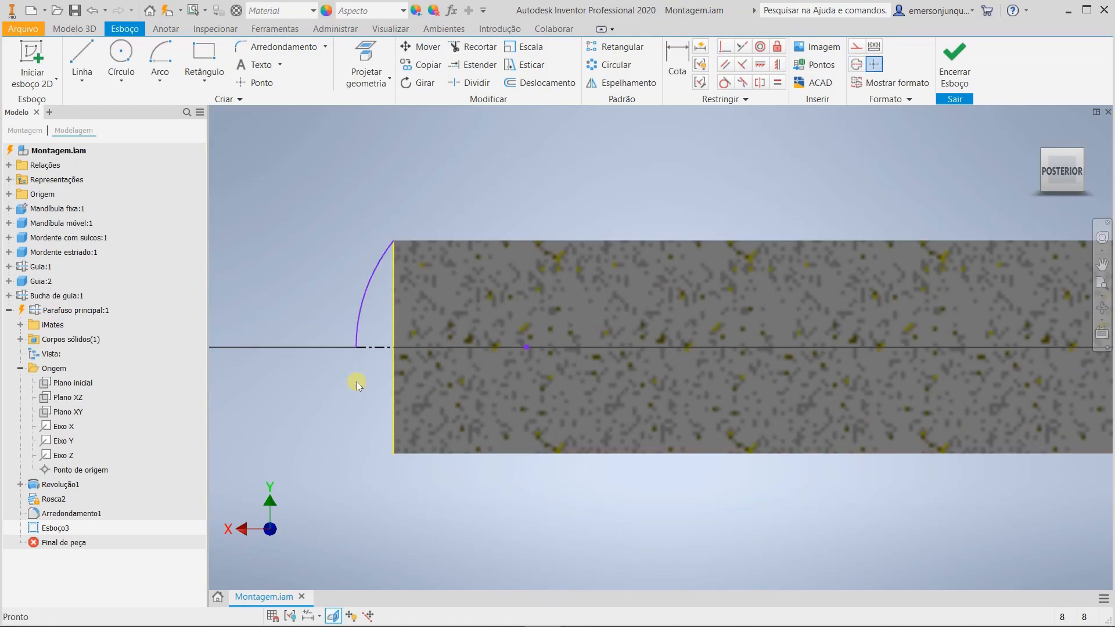
# Step: Dimension the centerline's length at 3 mm
pyautogui.press('d')
pyautogui.click(379, 351)
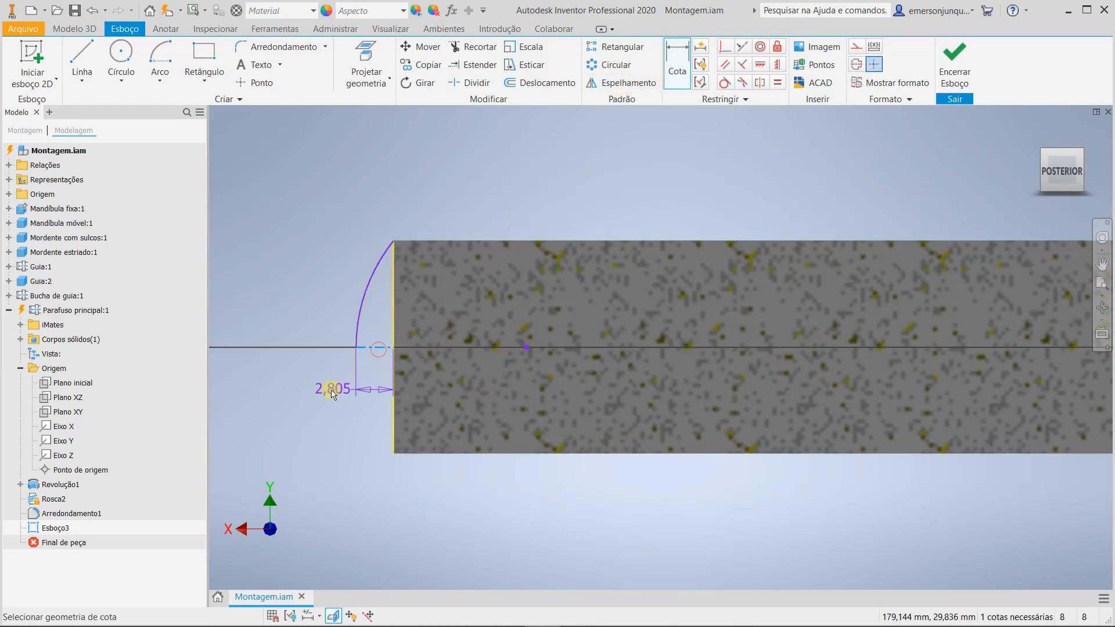
pyautogui.click(322, 388)
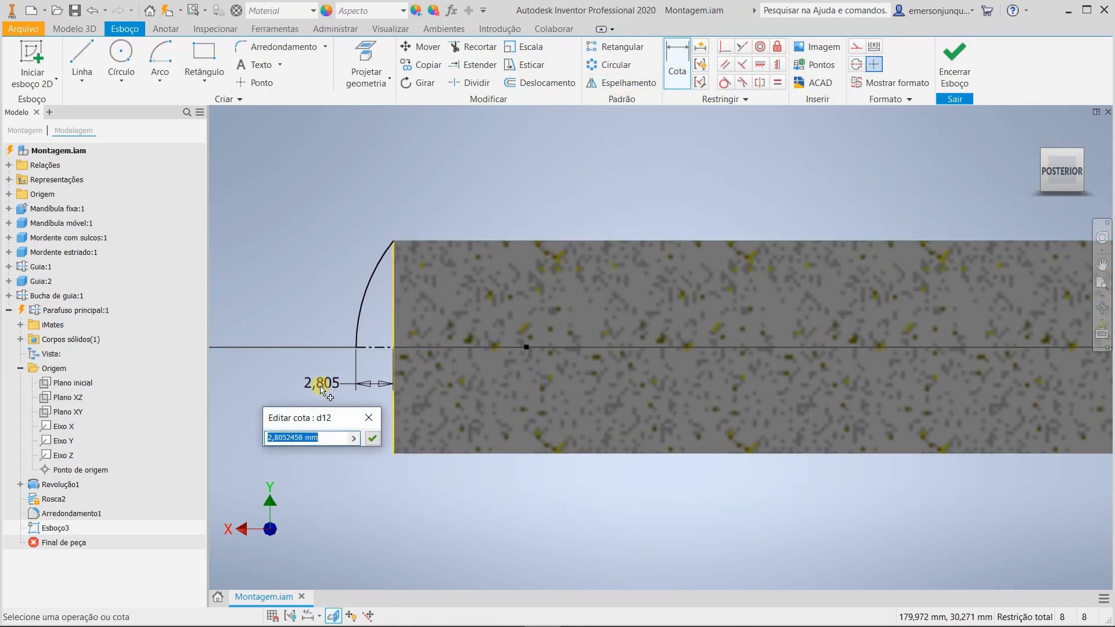
pyautogui.click(372, 439)
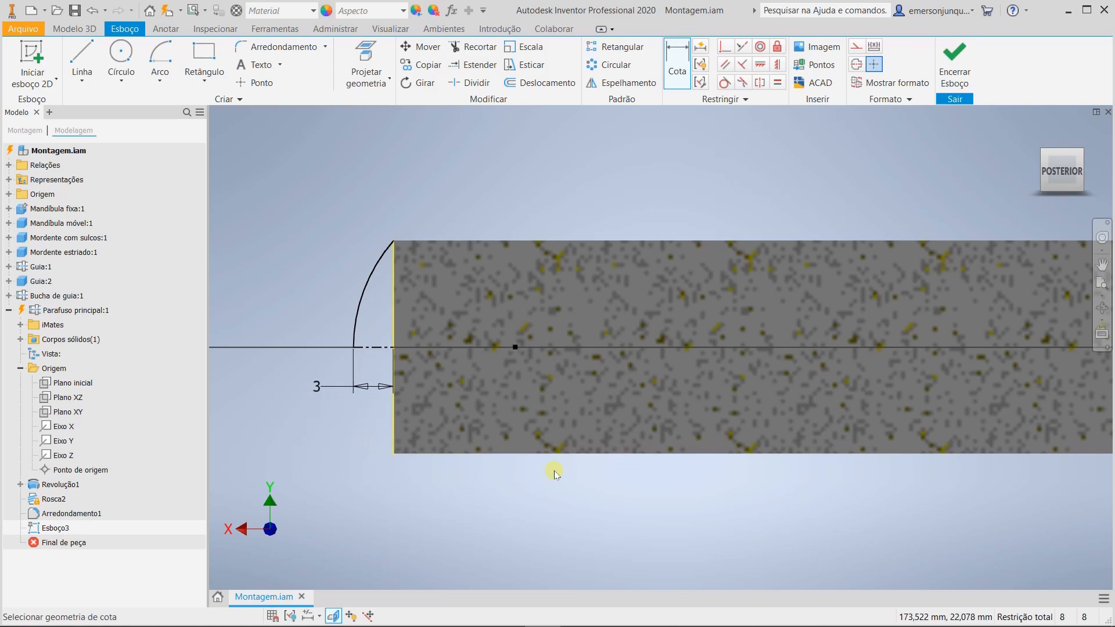
# Step: Finish the sketch and revolve its profile 360 degrees around the centerline, joined to the screw, as a domed tip
pyautogui.click(957, 64)
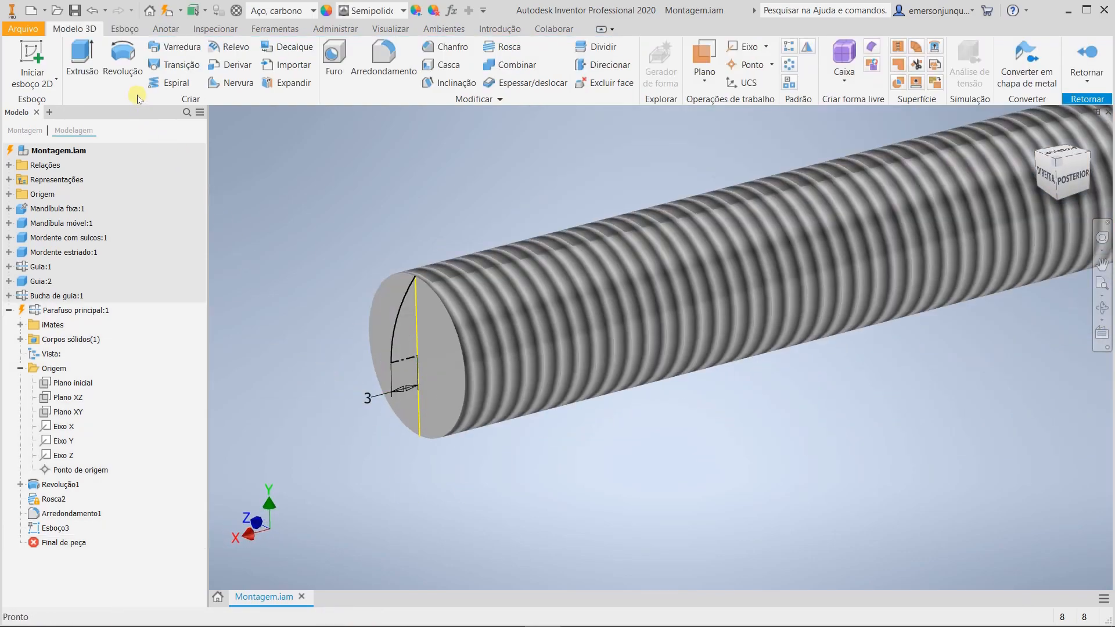
pyautogui.click(123, 61)
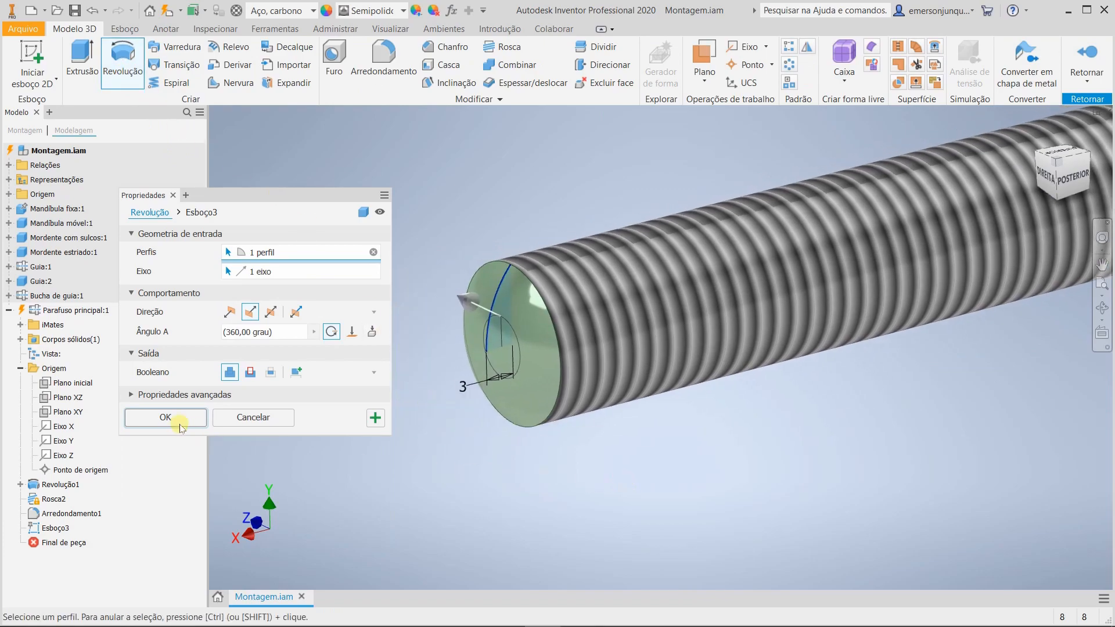
pyautogui.click(179, 420)
pyautogui.click(567, 488)
pyautogui.scroll(-3, 652, 465)
pyautogui.keyDown('shift'); pyautogui.moveTo(653, 466); pyautogui.dragTo(616, 459, button='middle'); pyautogui.keyUp('shift')
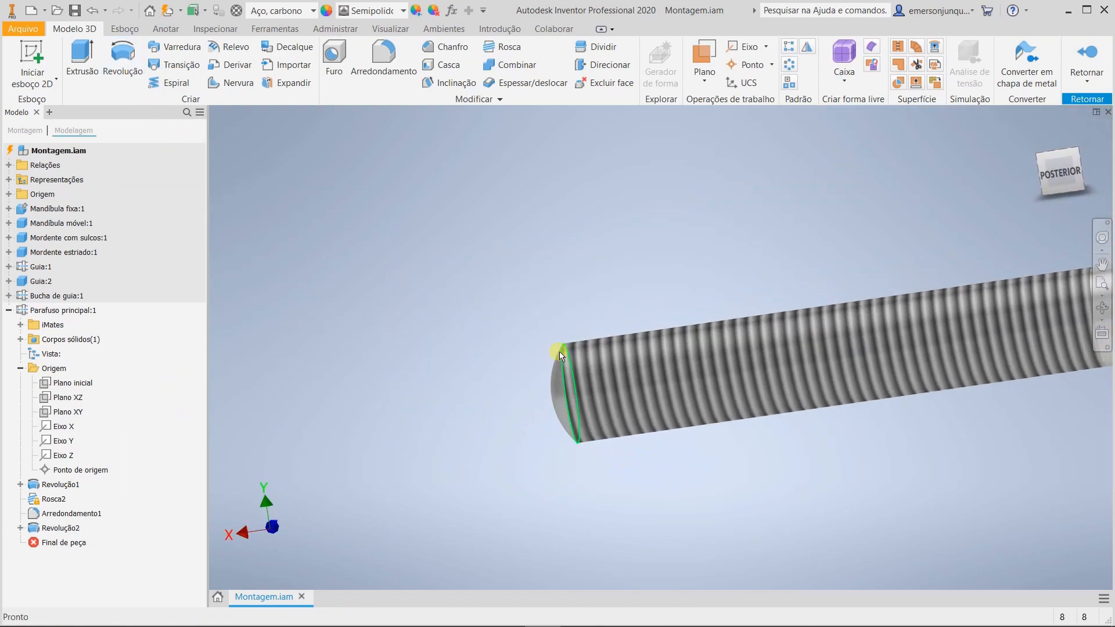
# Step: Start a sketch on the main screw's XY plane, slice the graphics and project the head's flat end edge
pyautogui.scroll(-3, 498, 463)
pyautogui.keyDown('shift'); pyautogui.moveTo(498, 463); pyautogui.dragTo(626, 452, button='middle'); pyautogui.keyUp('shift')
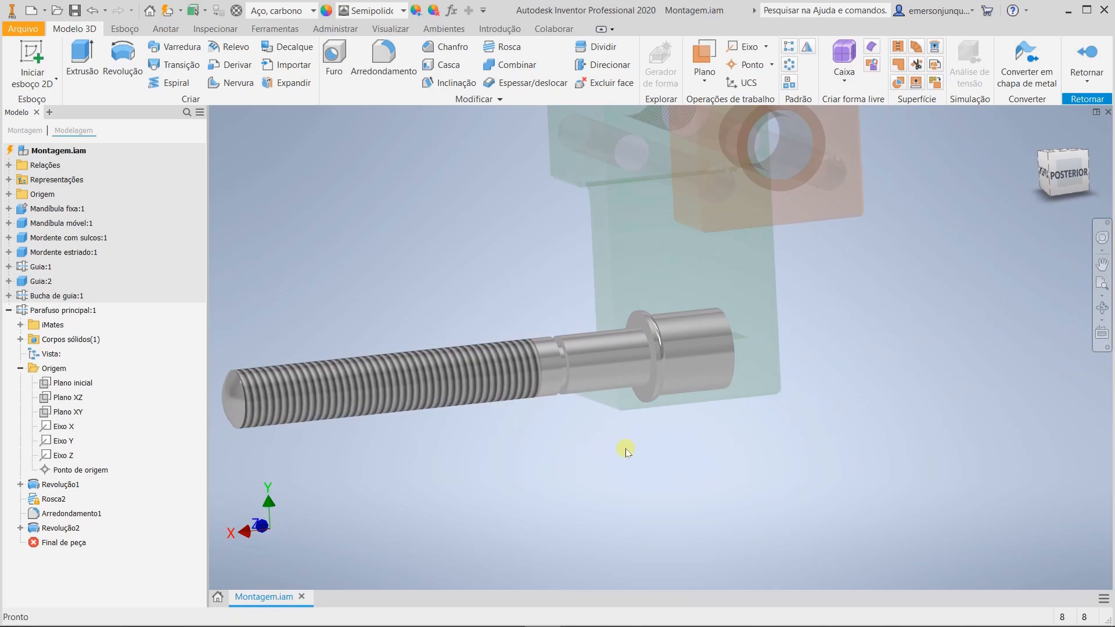
pyautogui.click(68, 412)
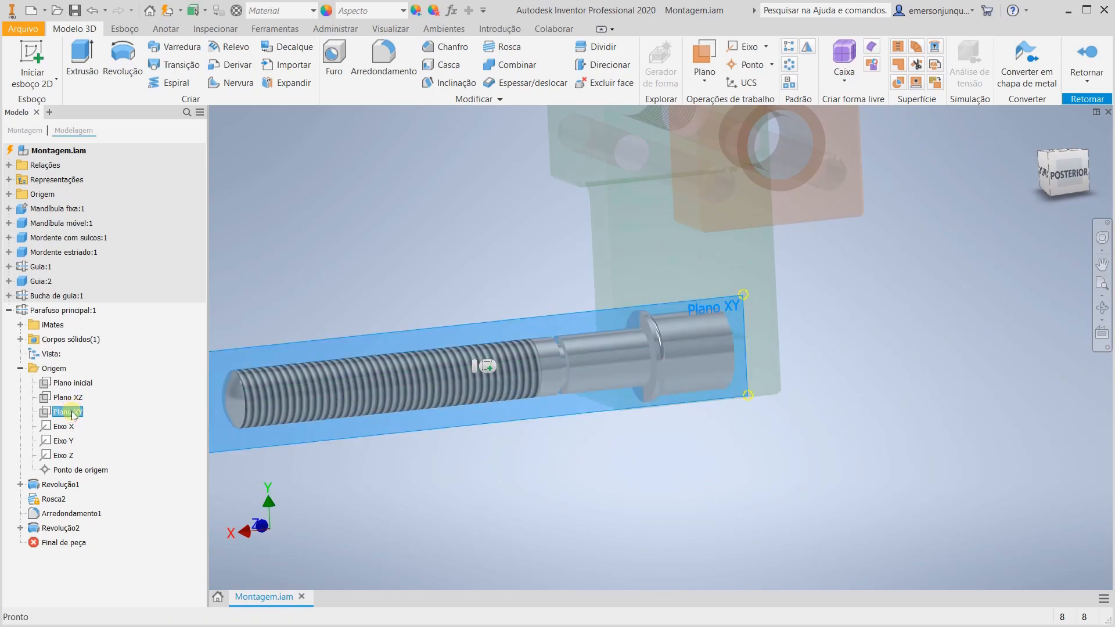
pyautogui.rightClick(73, 414)
pyautogui.click(134, 451)
pyautogui.moveTo(555, 473); pyautogui.dragTo(637, 467, button='middle')
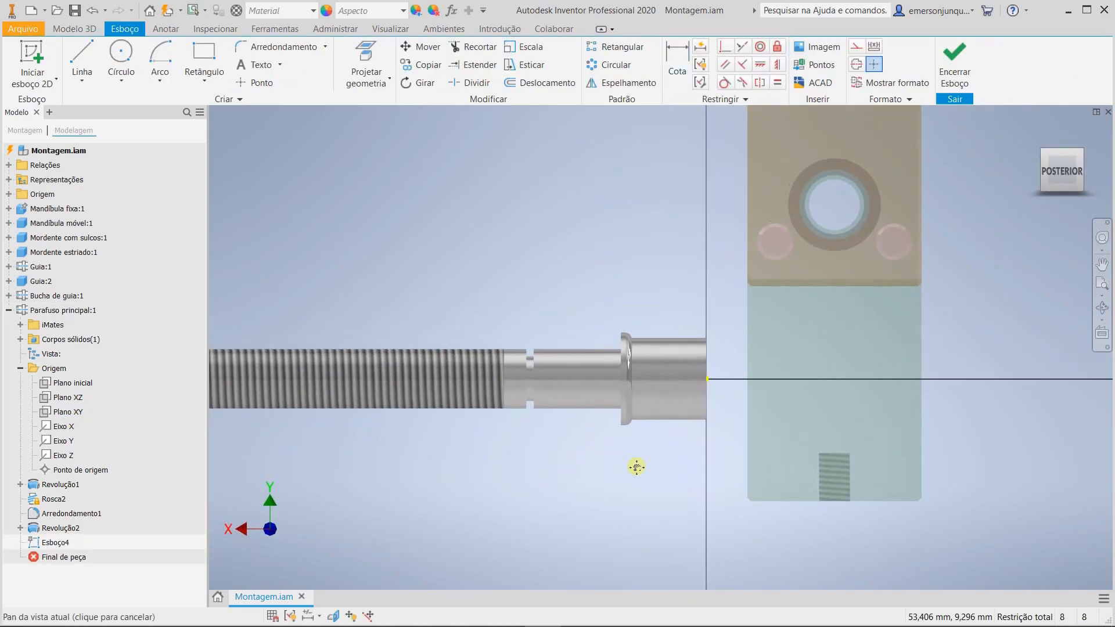
pyautogui.click(337, 615)
pyautogui.scroll(5, 685, 366)
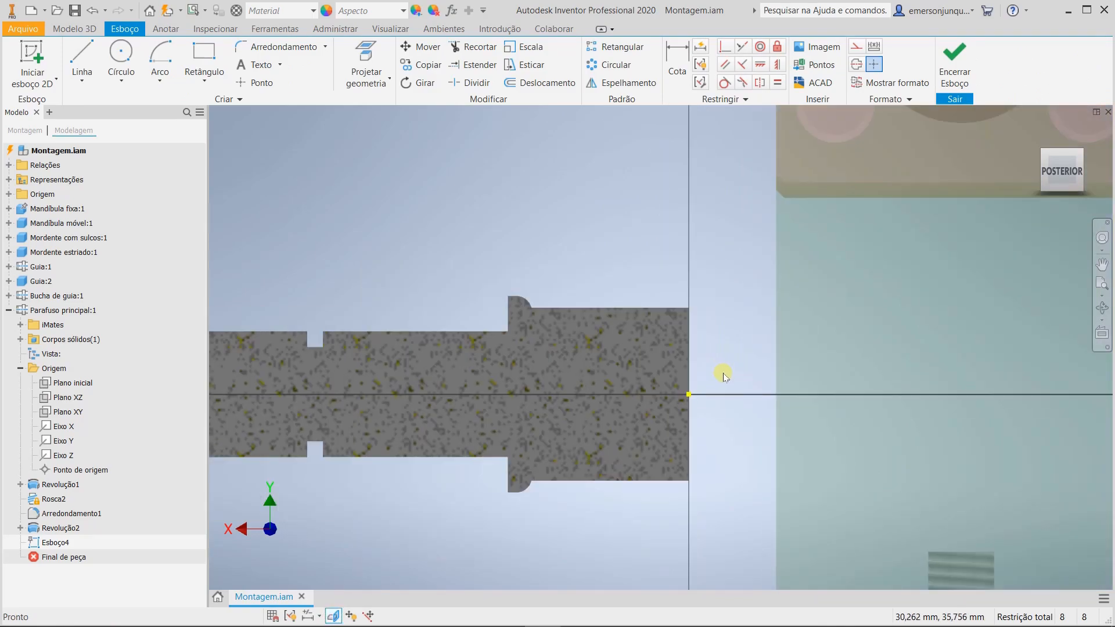
pyautogui.press('p')
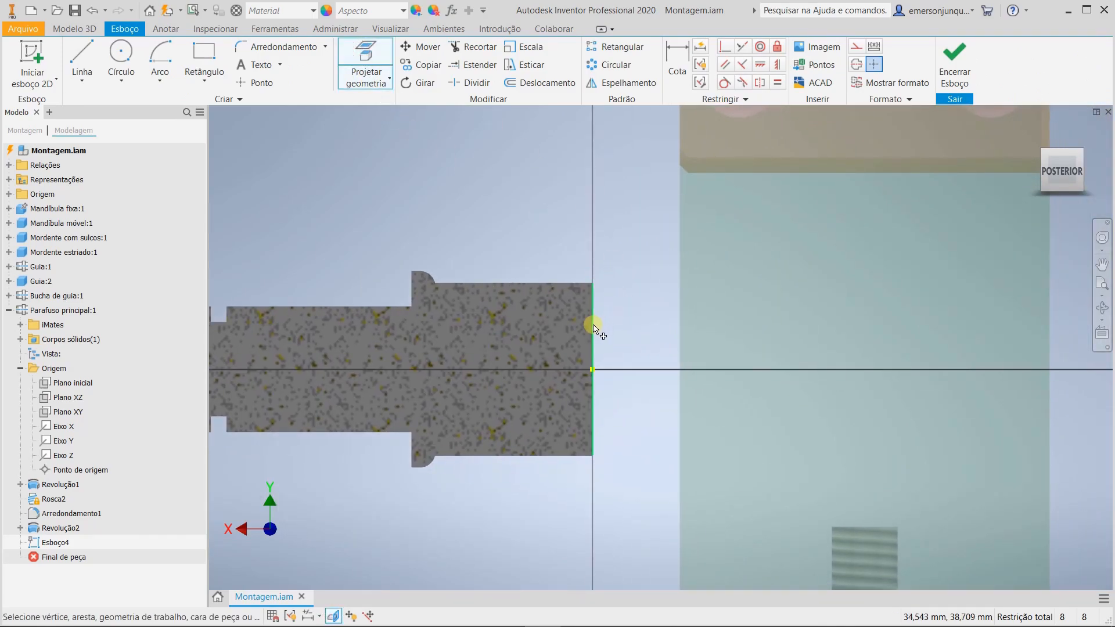
# Step: Draw a centre-point arc bulging out beyond the screw head's end face, with its centre inside the head
pyautogui.click(160, 81)
pyautogui.click(180, 168)
pyautogui.click(521, 370)
pyautogui.click(650, 372)
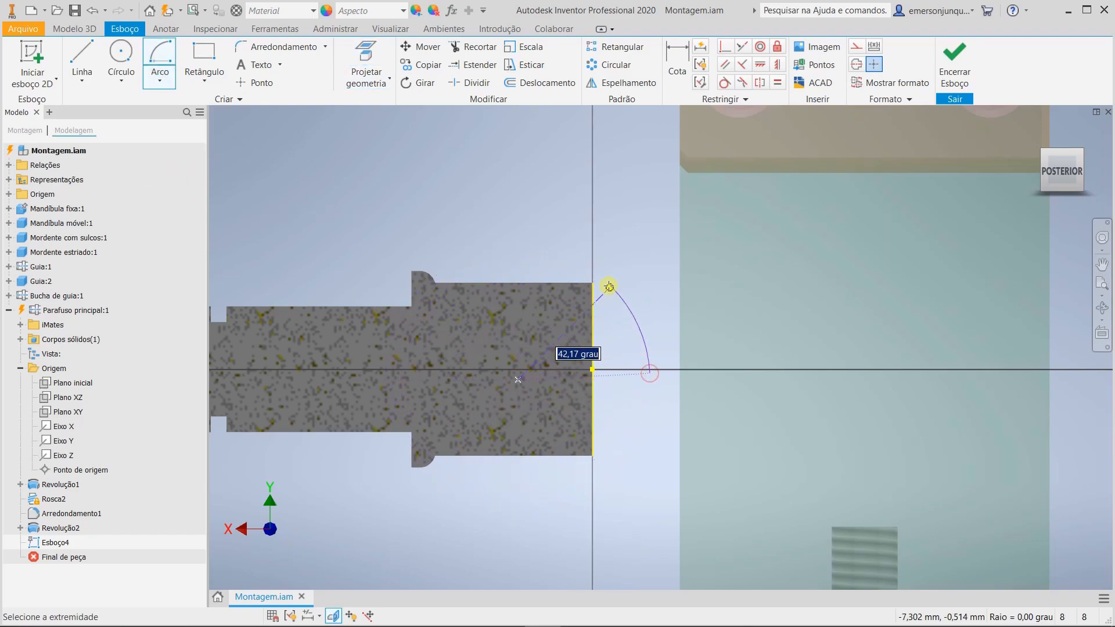
pyautogui.click(588, 254)
pyautogui.press('Escape')
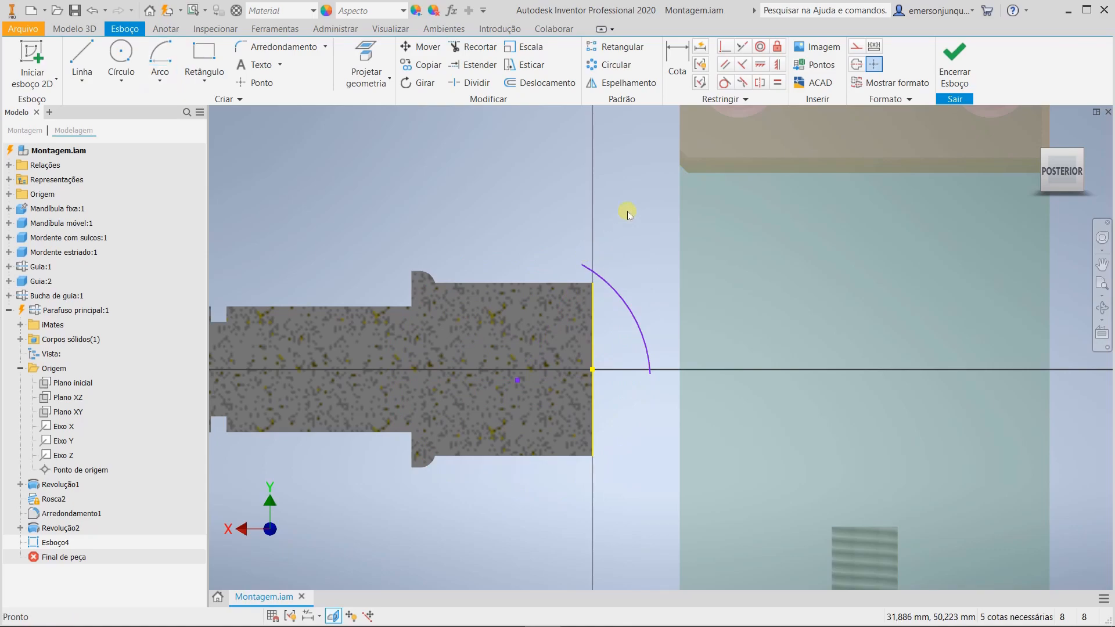
# Step: Align the arc's centre and lower endpoint horizontally with the end edge's midpoint, and make its upper endpoint coincident with the head's upper corner
pyautogui.click(756, 66)
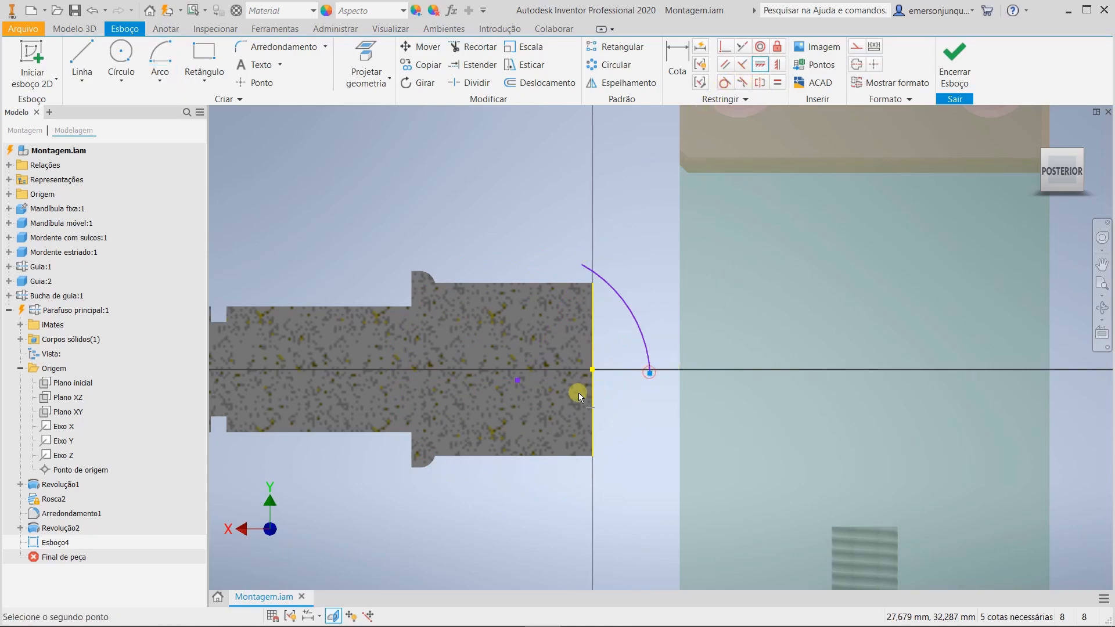
pyautogui.click(518, 381)
pyautogui.click(517, 374)
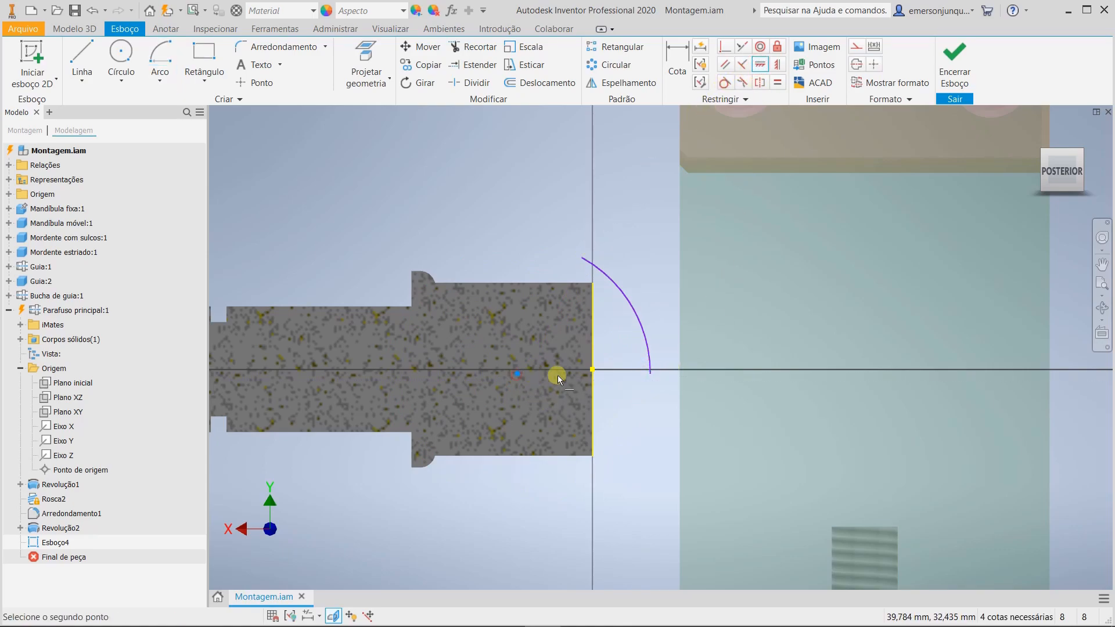
pyautogui.click(593, 370)
pyautogui.click(724, 47)
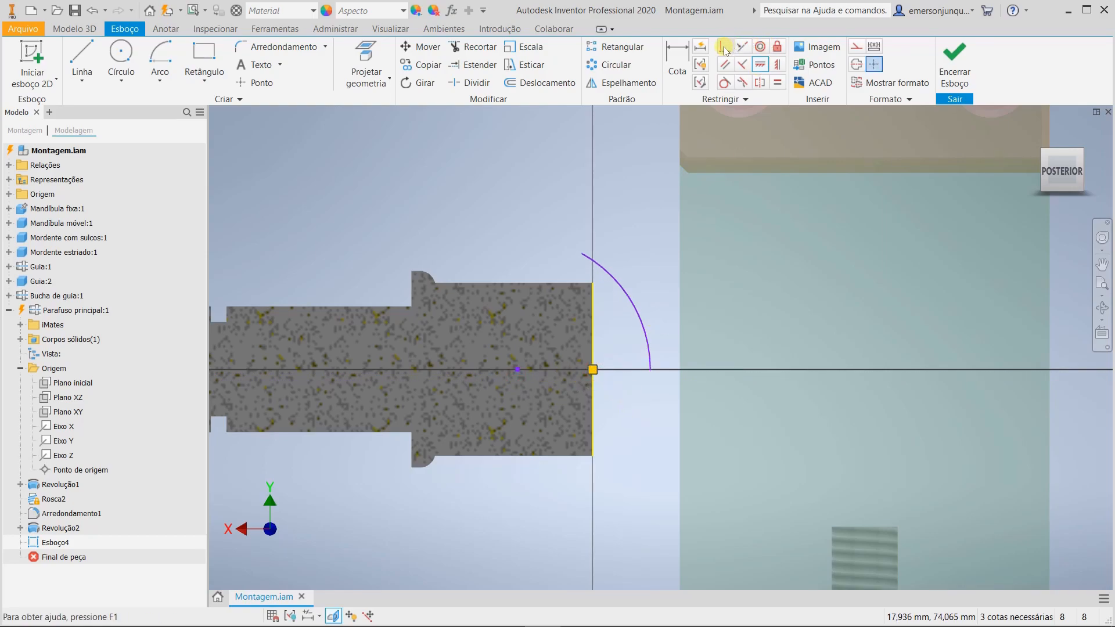
pyautogui.click(583, 255)
pyautogui.scroll(-3, 587, 266)
pyautogui.click(598, 302)
pyautogui.scroll(3, 618, 355)
# Step: Draw a line from the arc's lower endpoint to the head edge's midpoint and make it a centerline
pyautogui.click(82, 58)
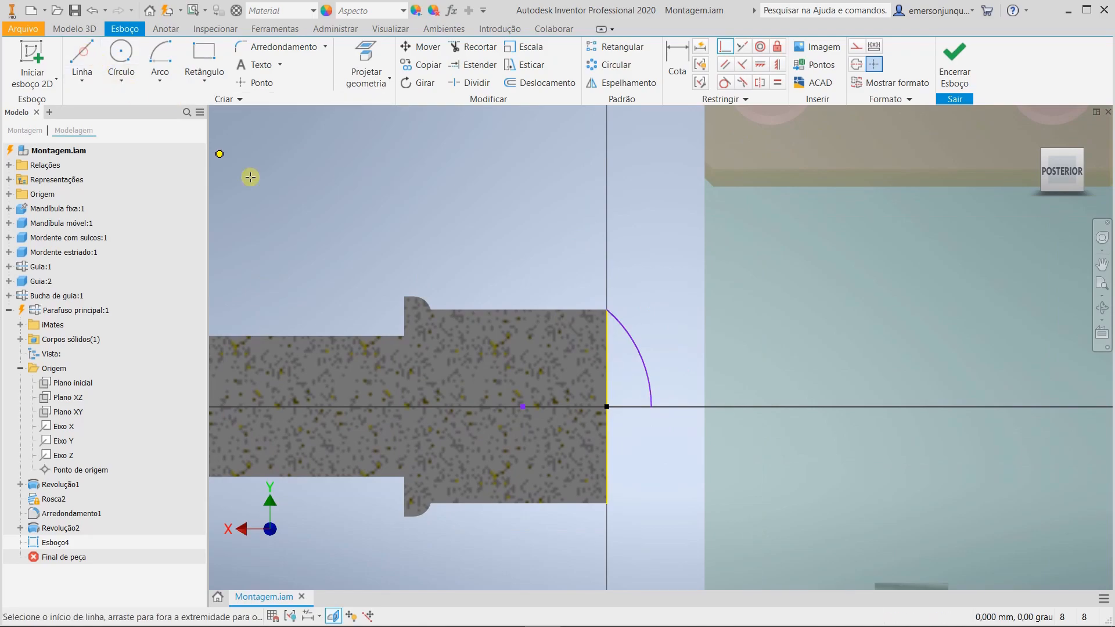
pyautogui.scroll(-3, 643, 416)
pyautogui.click(657, 396)
pyautogui.click(574, 396)
pyautogui.press('Escape')
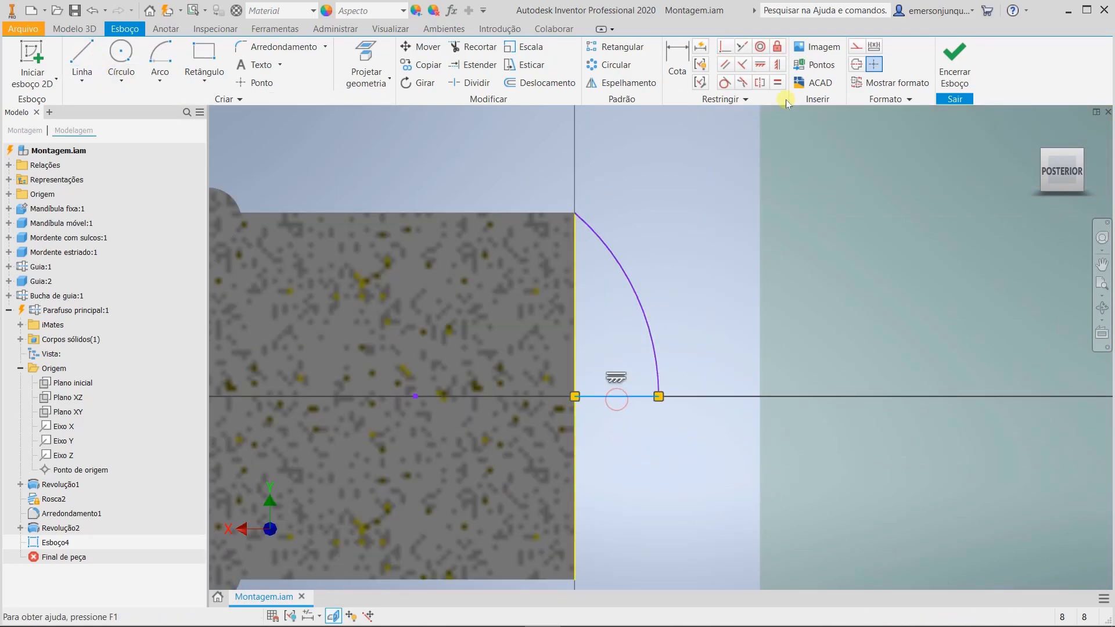
# Step: Dimension the head sketch's centerline at 2 mm
pyautogui.press('d')
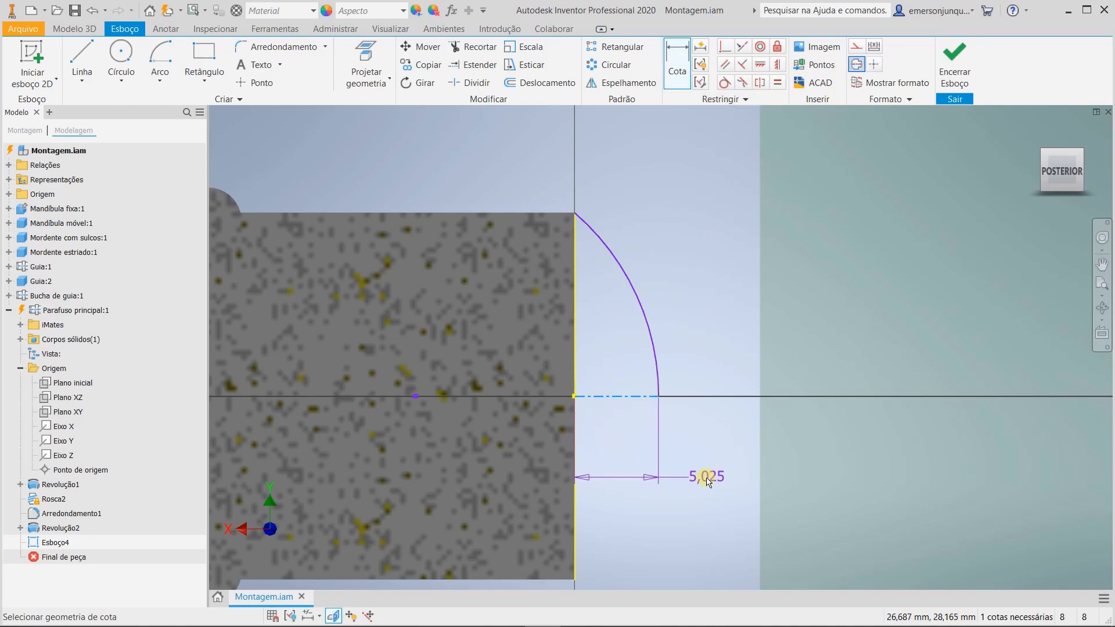
pyautogui.click(701, 474)
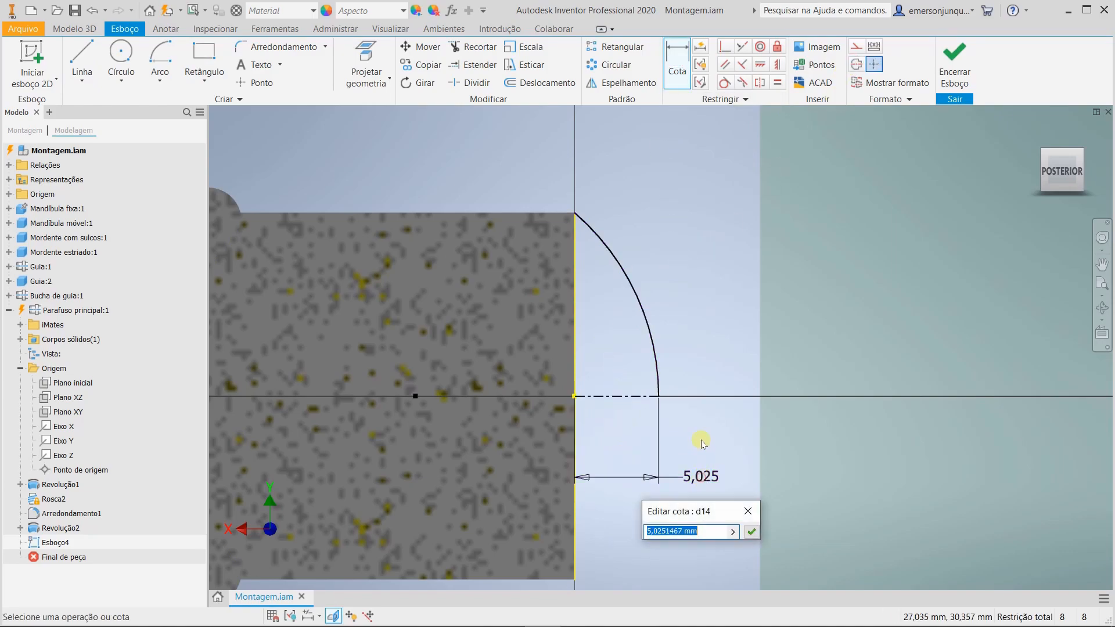
pyautogui.click(751, 533)
# Step: Finish the sketch and revolve its profile 360 degrees around the centerline, joined to the screw, as a domed head end
pyautogui.click(955, 64)
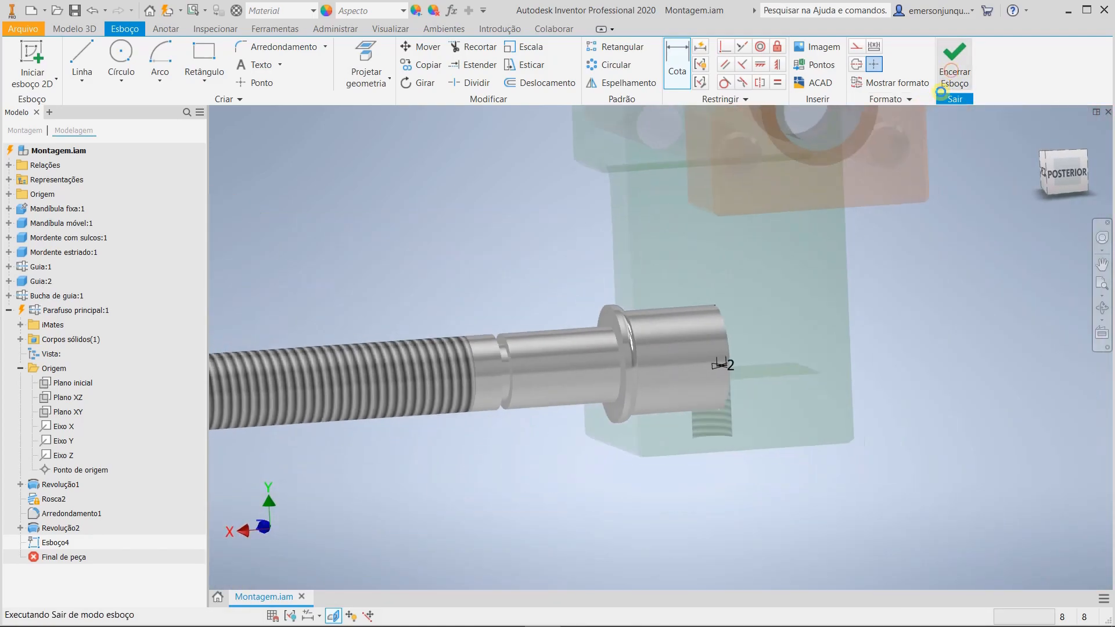
pyautogui.click(1086, 152)
pyautogui.scroll(5, 707, 423)
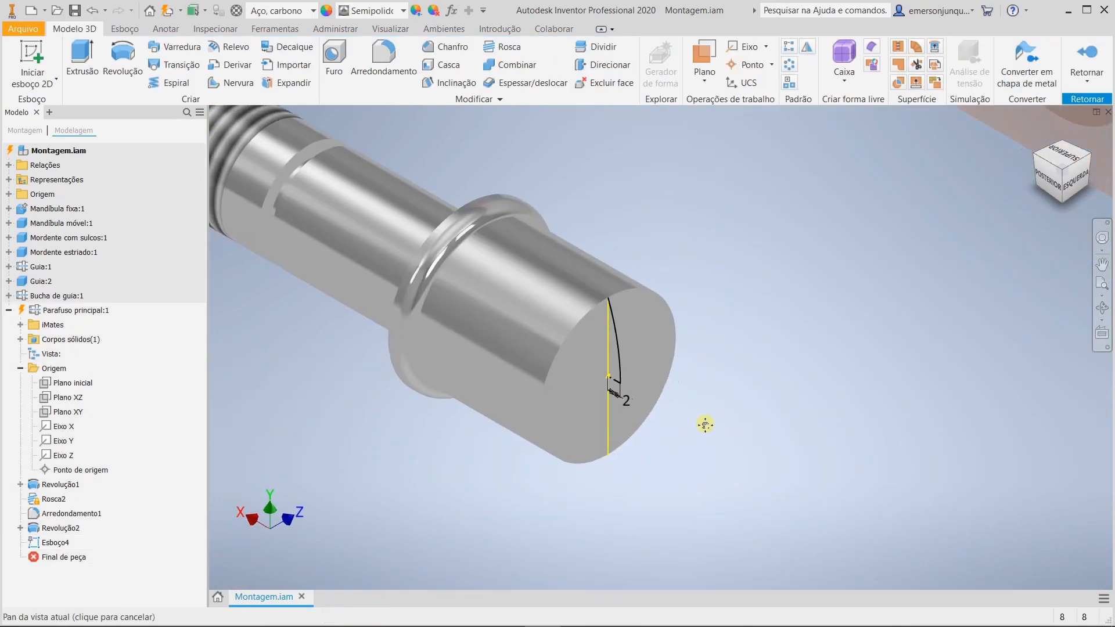
pyautogui.click(123, 58)
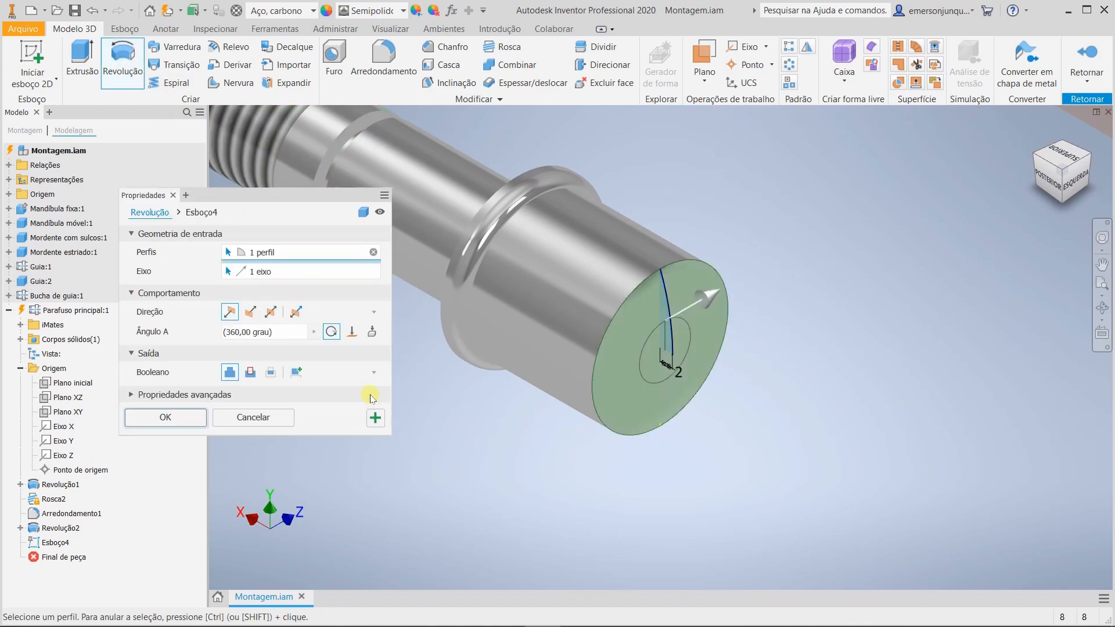
pyautogui.click(166, 418)
# Step: Finish editing the main screw and return to the assembly
pyautogui.keyDown('shift'); pyautogui.moveTo(423, 448); pyautogui.dragTo(916, 323, button='middle'); pyautogui.keyUp('shift')
pyautogui.keyDown('shift'); pyautogui.moveTo(592, 443); pyautogui.dragTo(655, 448, button='middle'); pyautogui.keyUp('shift')
pyautogui.click(1087, 52)
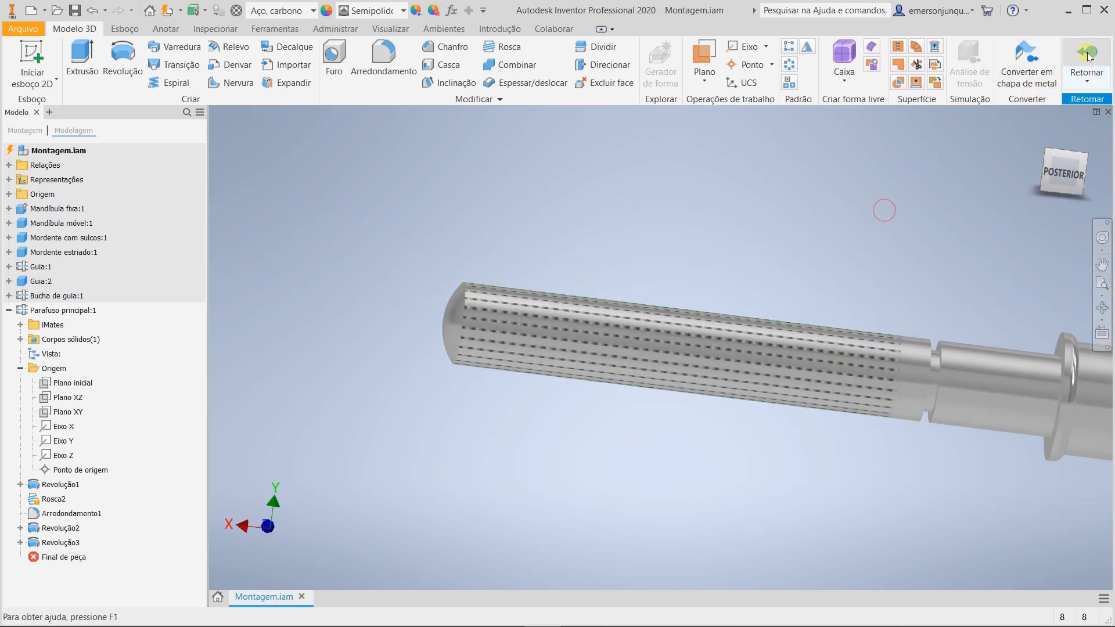
pyautogui.click(870, 211)
pyautogui.click(1023, 131)
pyautogui.moveTo(769, 340); pyautogui.dragTo(698, 381)
pyautogui.click(1039, 133)
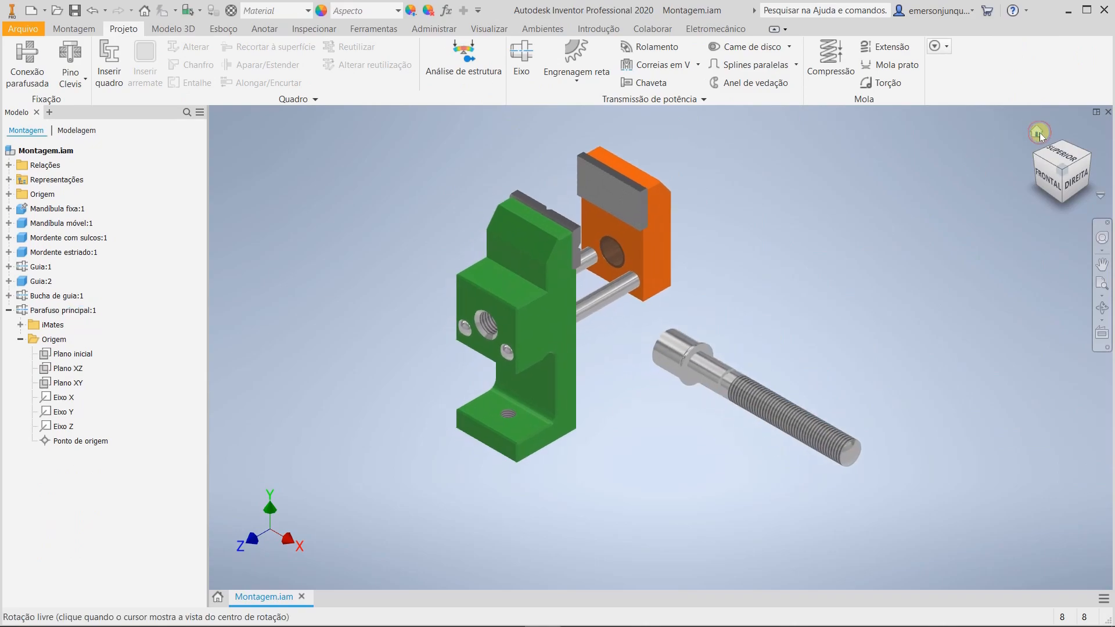
pyautogui.scroll(3, 688, 357)
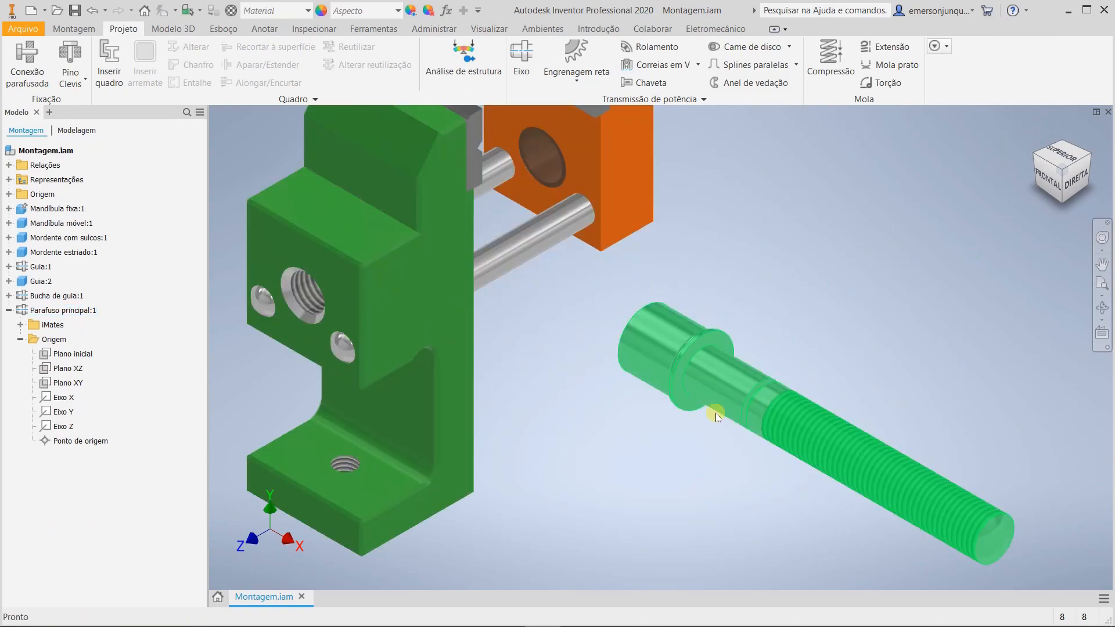
# Step: Reopen the main screw in the shaft component generator and add a through hole to the 22 x 20 cylinder
pyautogui.rightClick(703, 369)
pyautogui.click(688, 291)
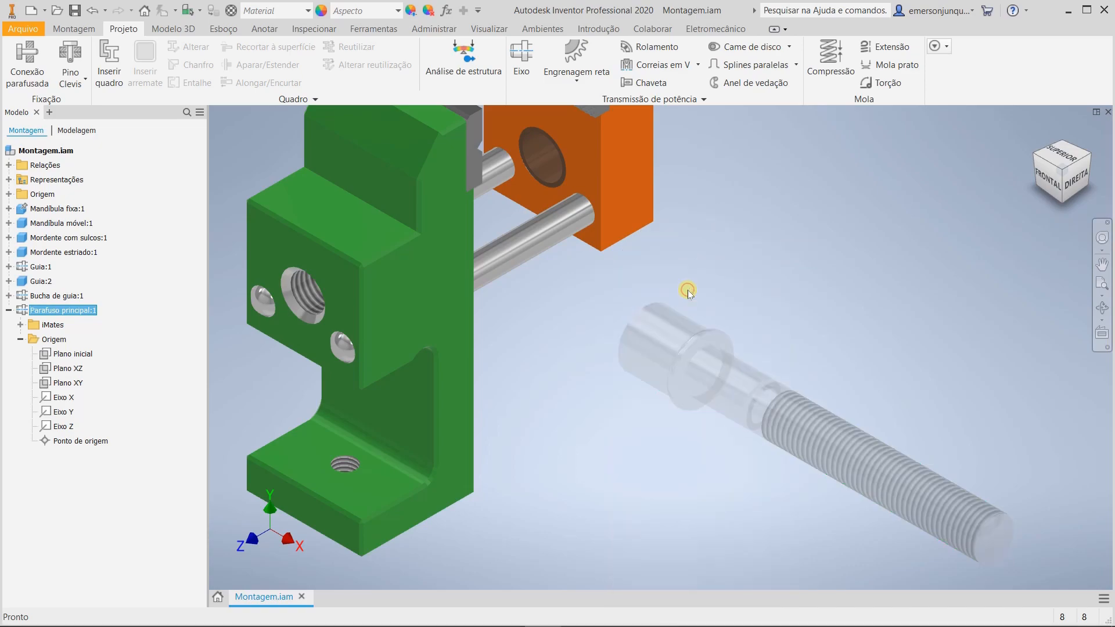
pyautogui.click(1090, 162)
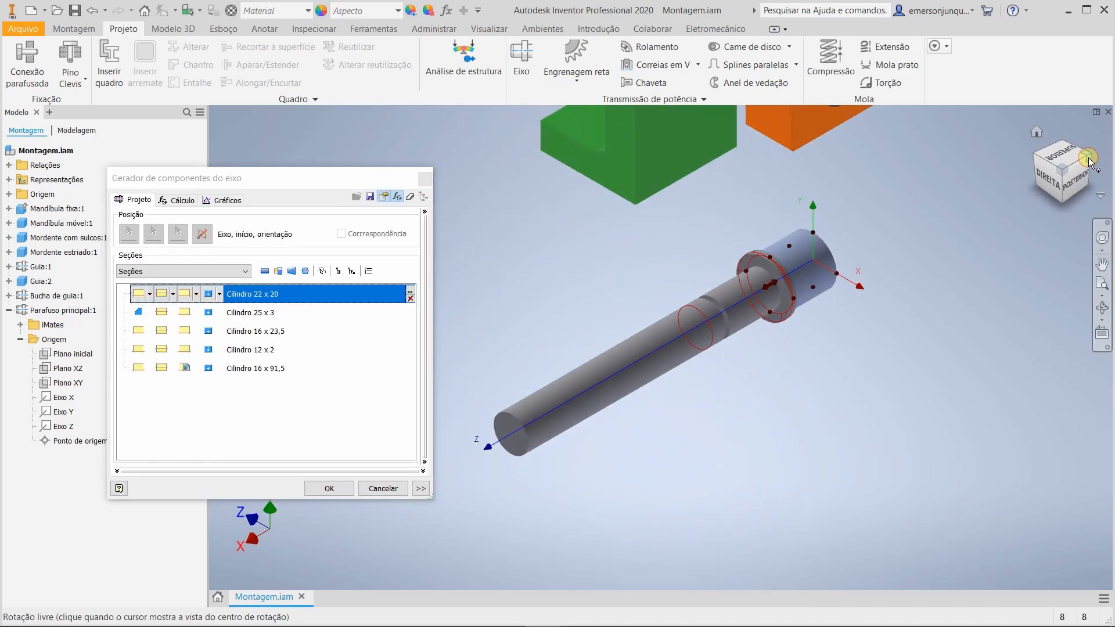
pyautogui.click(1077, 176)
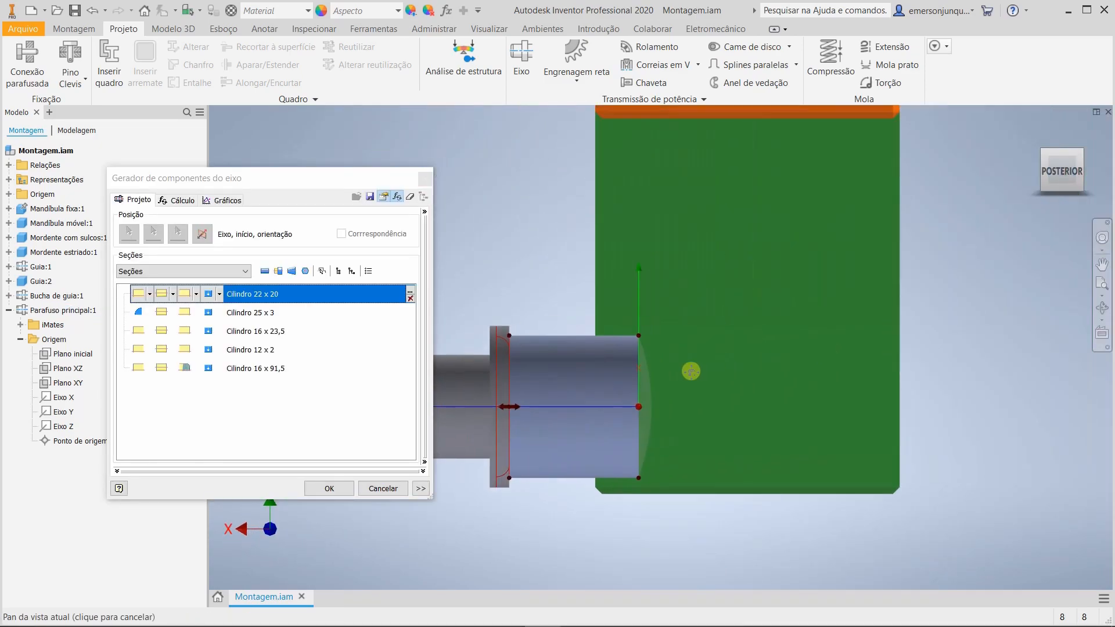
pyautogui.moveTo(239, 180); pyautogui.dragTo(231, 210)
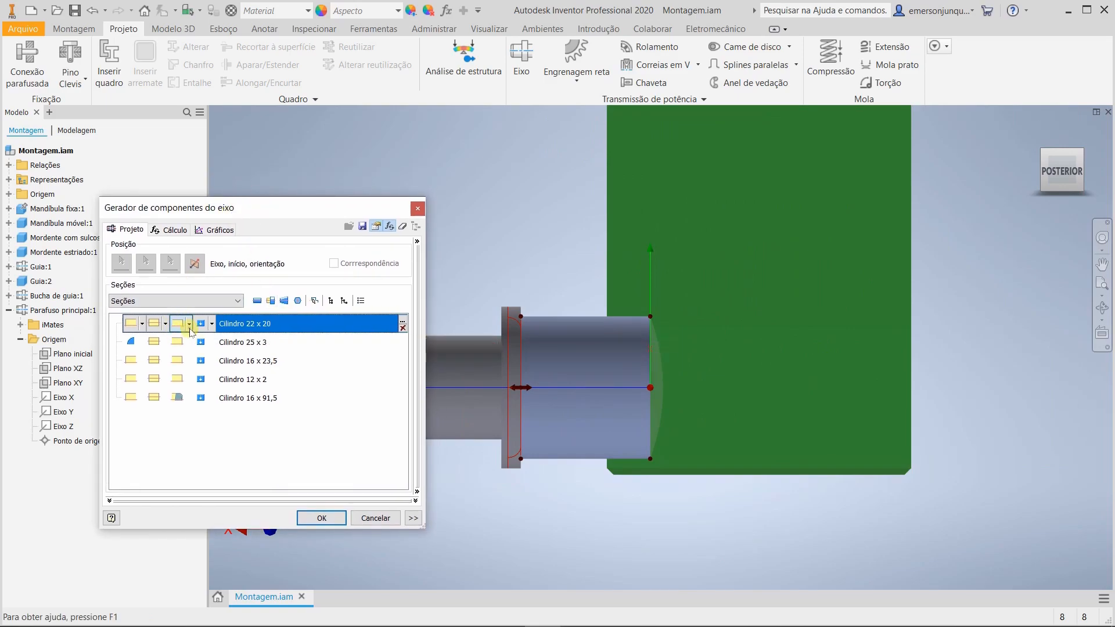
pyautogui.click(190, 324)
pyautogui.click(212, 324)
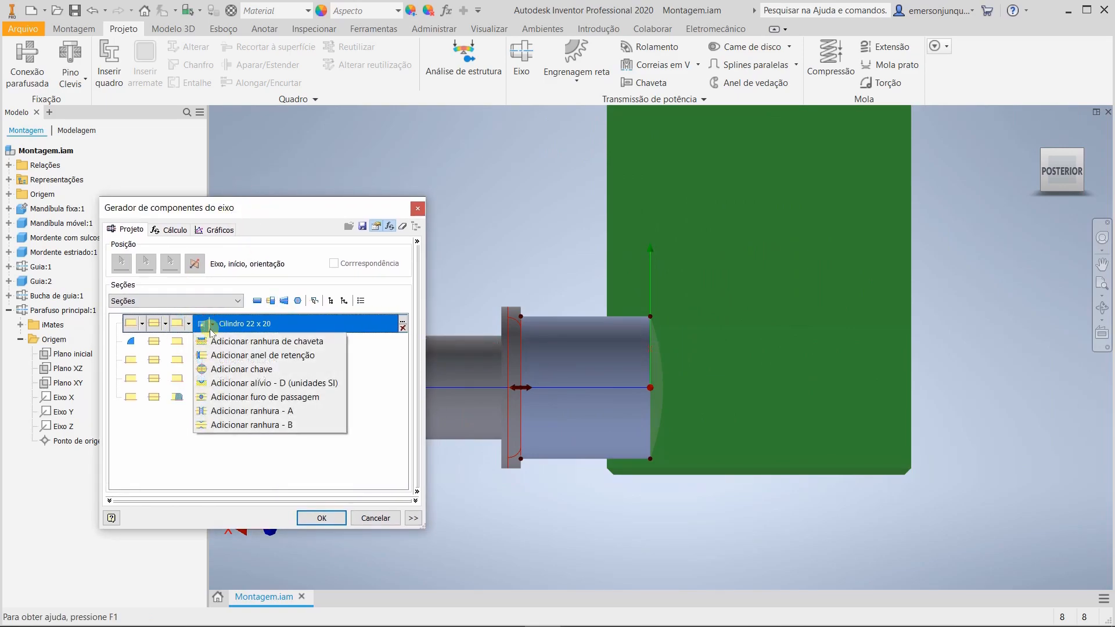
pyautogui.click(267, 402)
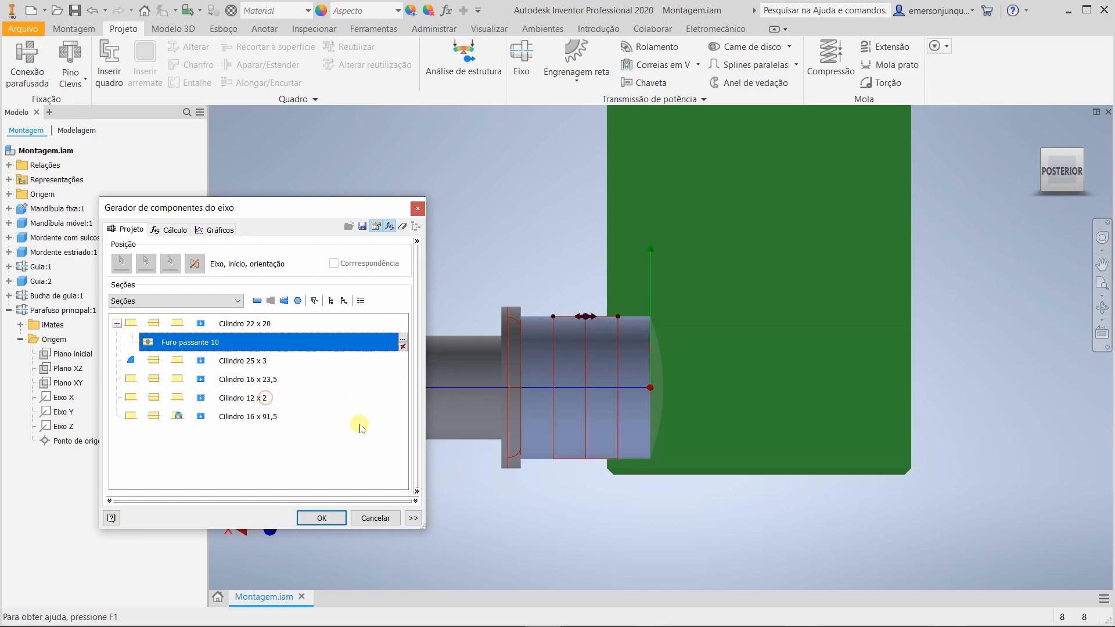
# Step: Set the through hole's diameter to 8 mm, its chamfer to 0 and its distance from the first edge to 8 mm
pyautogui.click(1068, 140)
pyautogui.scroll(5, 869, 348)
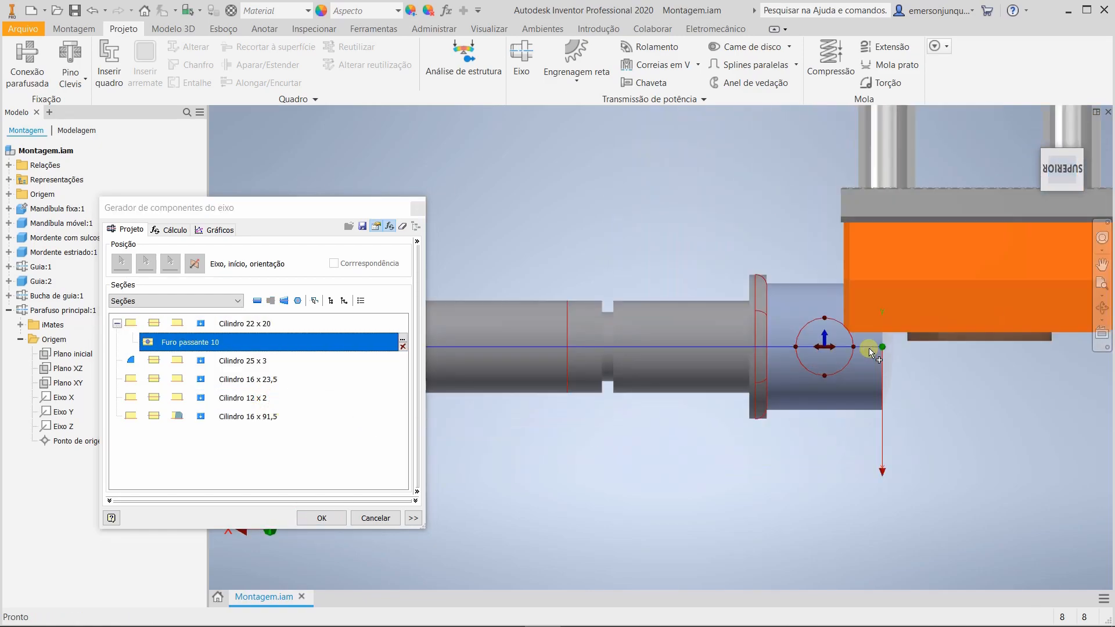
pyautogui.moveTo(557, 483); pyautogui.dragTo(453, 508, button='middle')
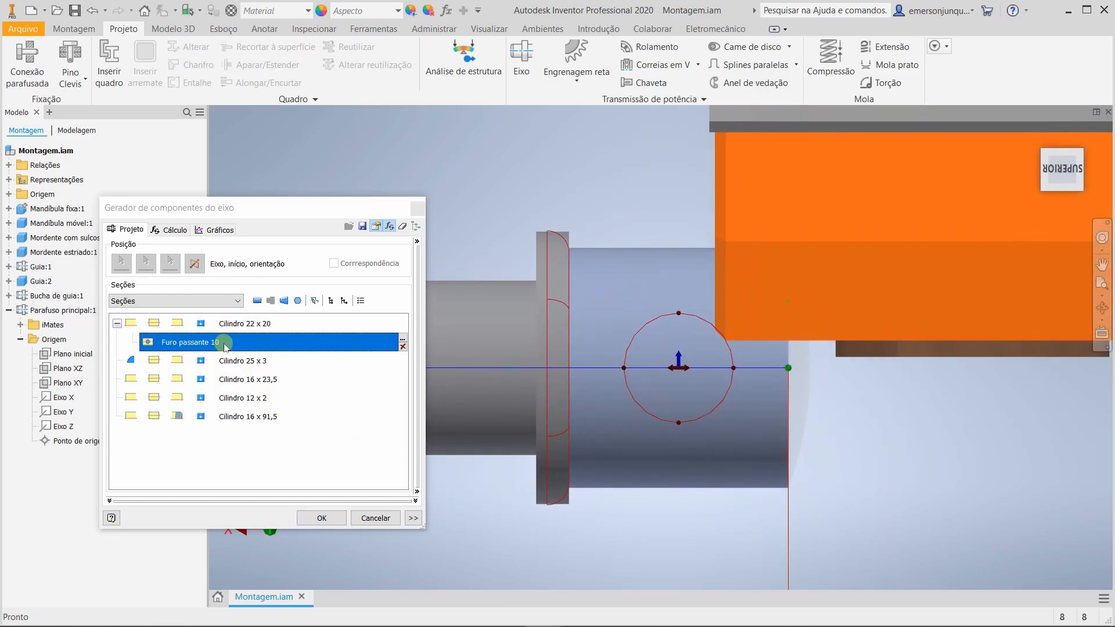
pyautogui.doubleClick(224, 343)
pyautogui.moveTo(267, 274); pyautogui.dragTo(232, 274)
pyautogui.click(386, 309)
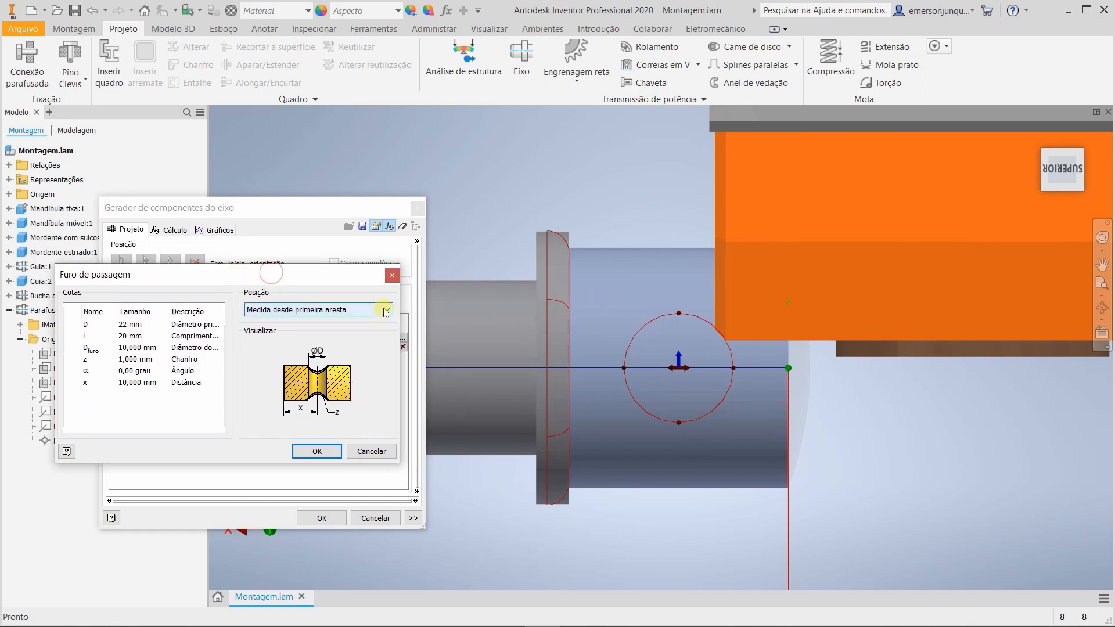
pyautogui.click(120, 347)
pyautogui.click(127, 348)
pyautogui.write('8')
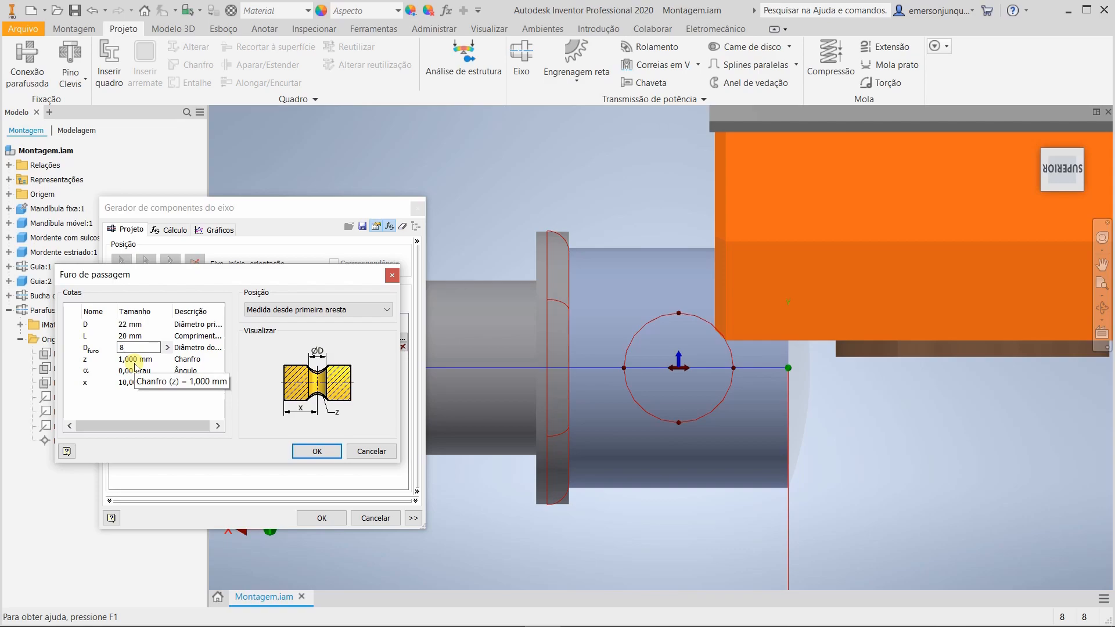
pyautogui.click(134, 362)
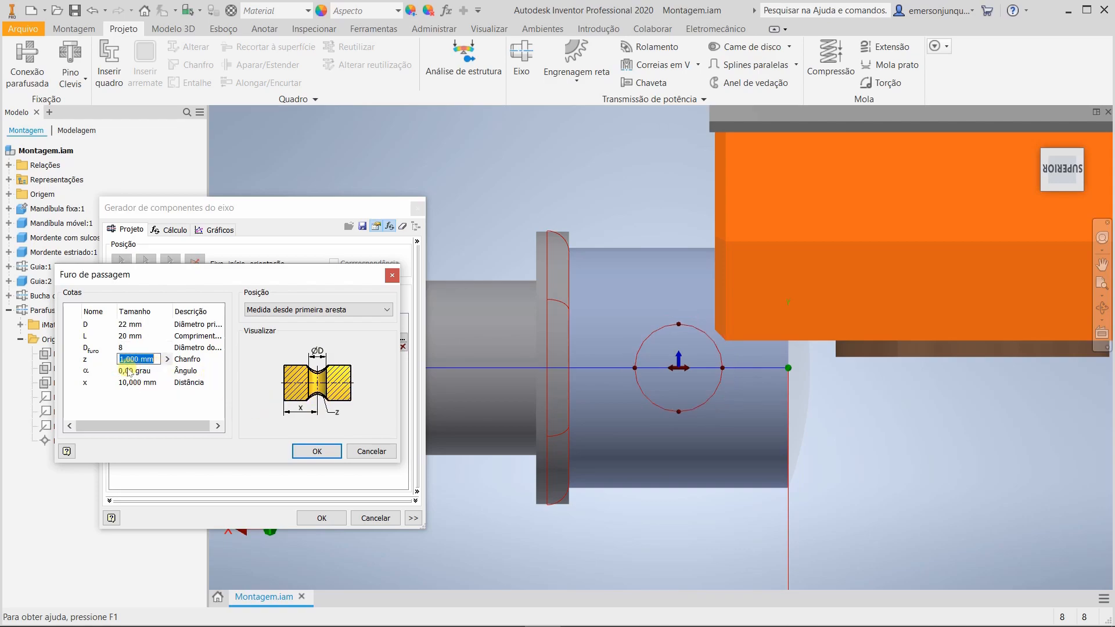
pyautogui.write('0')
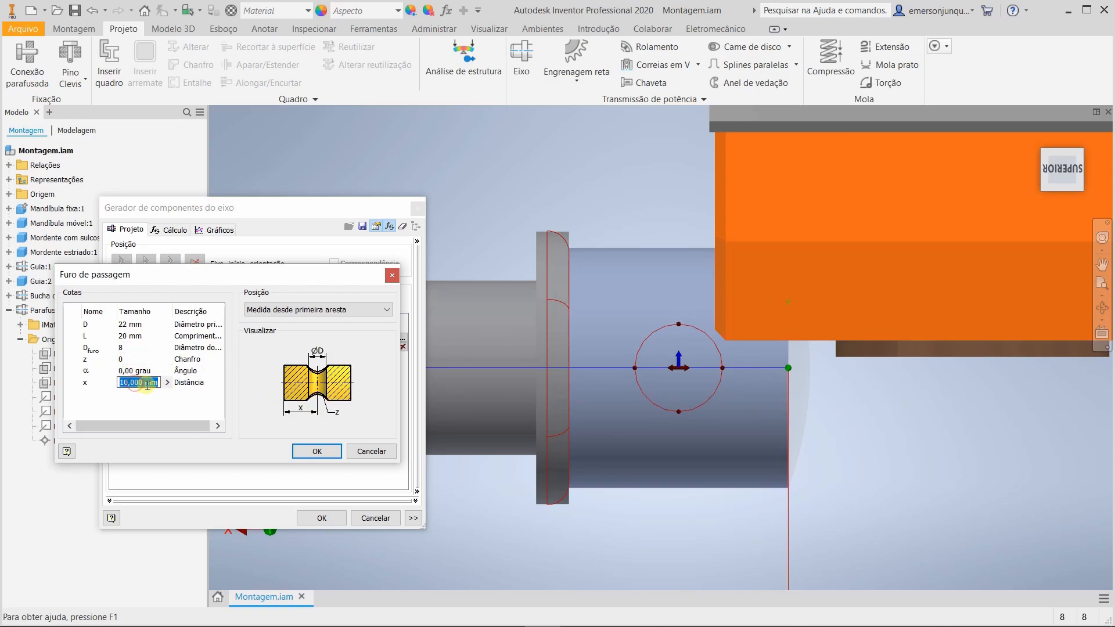
pyautogui.moveTo(535, 584); pyautogui.dragTo(465, 589, button='middle')
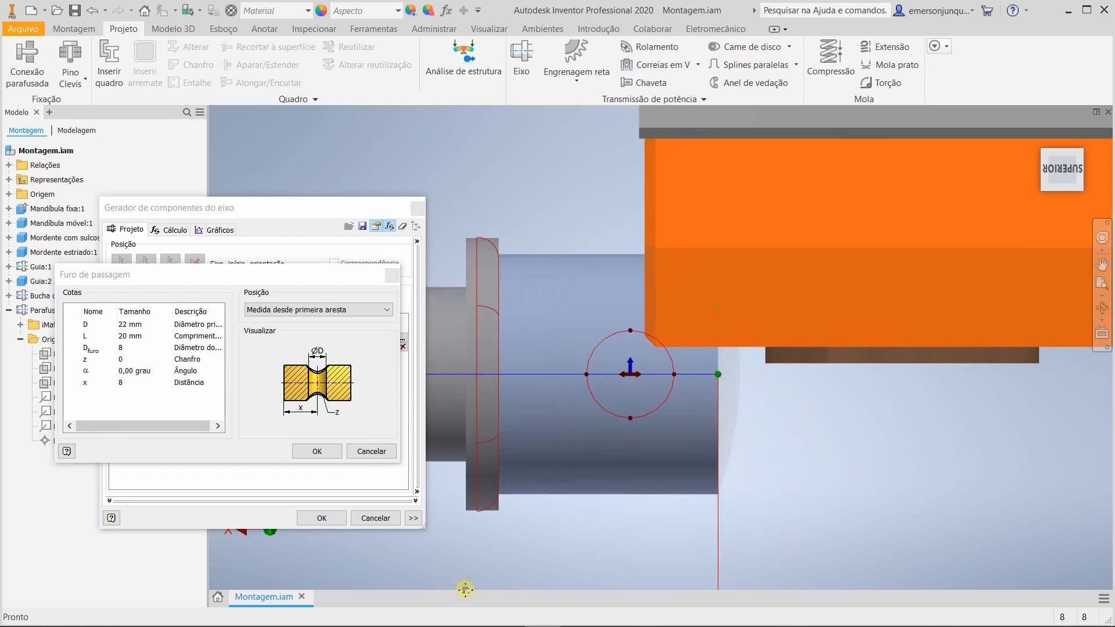
# Step: Try measuring the through hole's distance from the second edge, and restore the measurement from the first edge
pyautogui.click(296, 309)
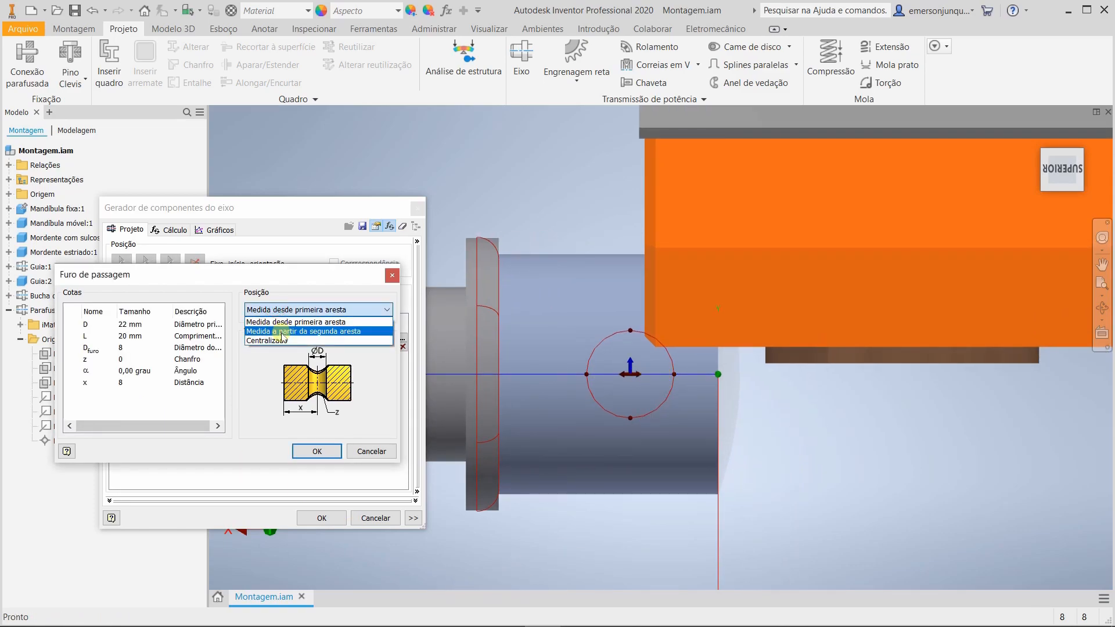
pyautogui.click(281, 329)
pyautogui.click(339, 313)
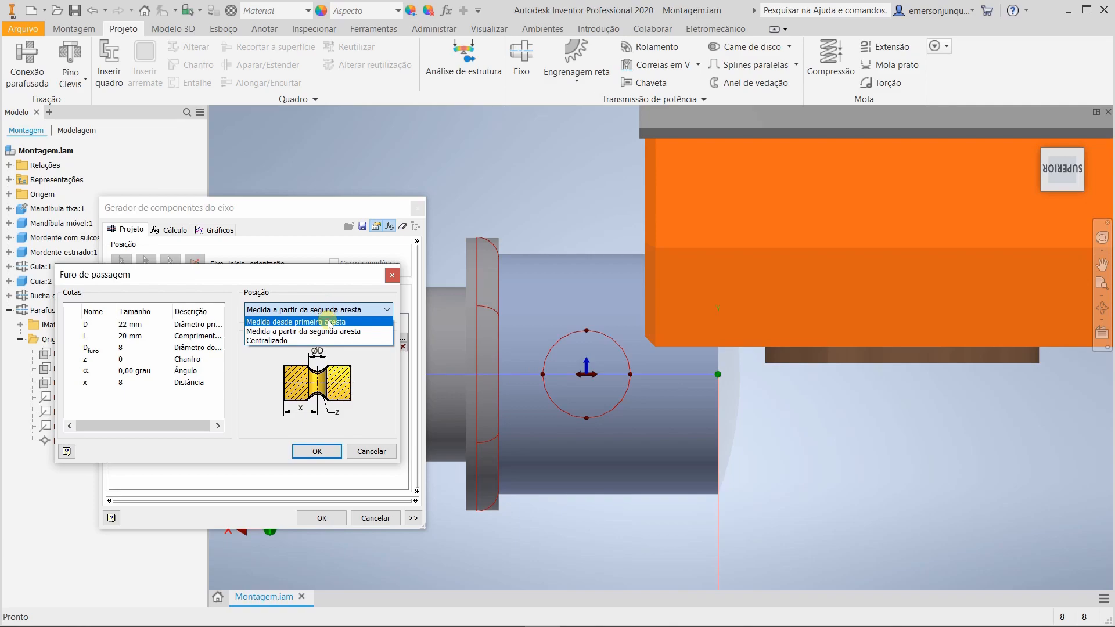
pyautogui.click(328, 320)
# Step: Finish the main screw's edit and save Montagem.iam together with its dependent files
pyautogui.click(356, 452)
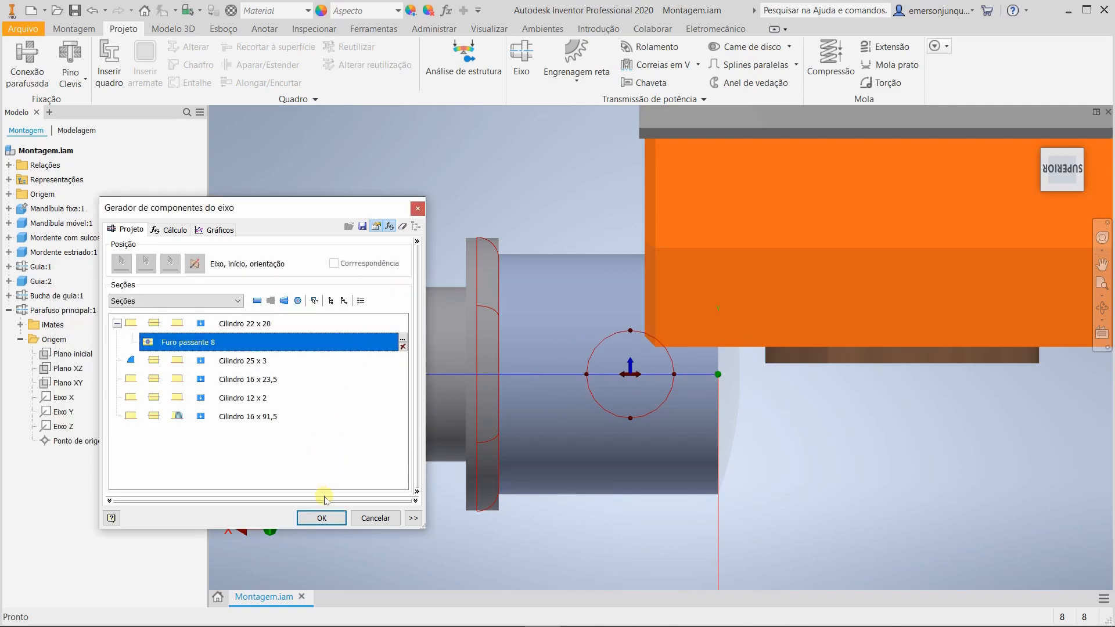
pyautogui.click(321, 519)
pyautogui.keyDown('shift'); pyautogui.moveTo(736, 538); pyautogui.dragTo(889, 498, button='middle'); pyautogui.keyUp('shift')
pyautogui.click(1037, 135)
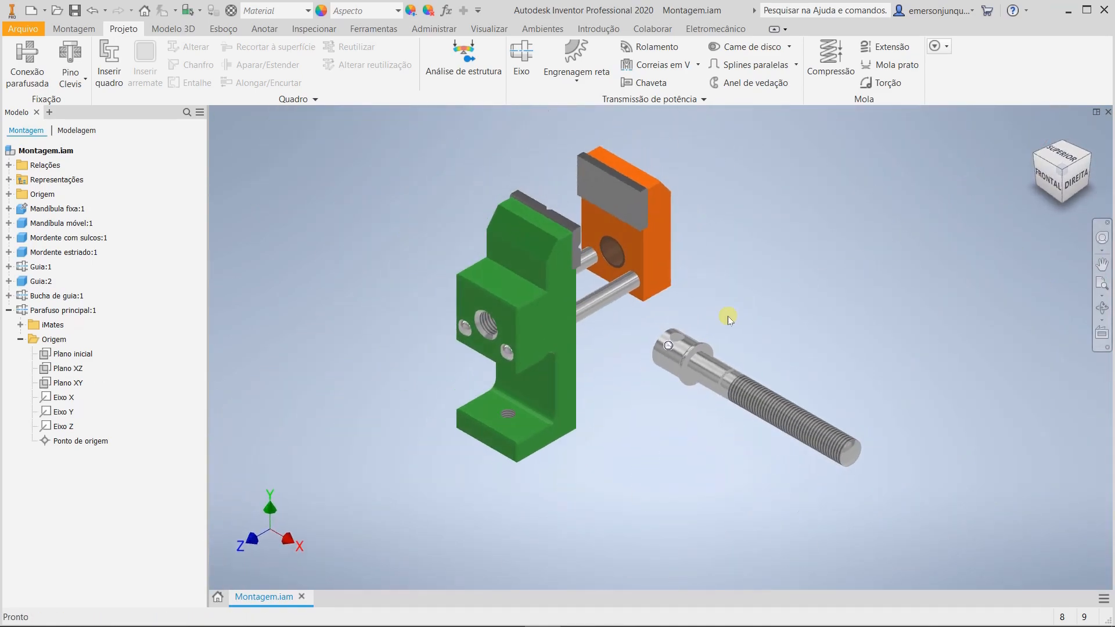
pyautogui.click(74, 28)
pyautogui.click(74, 10)
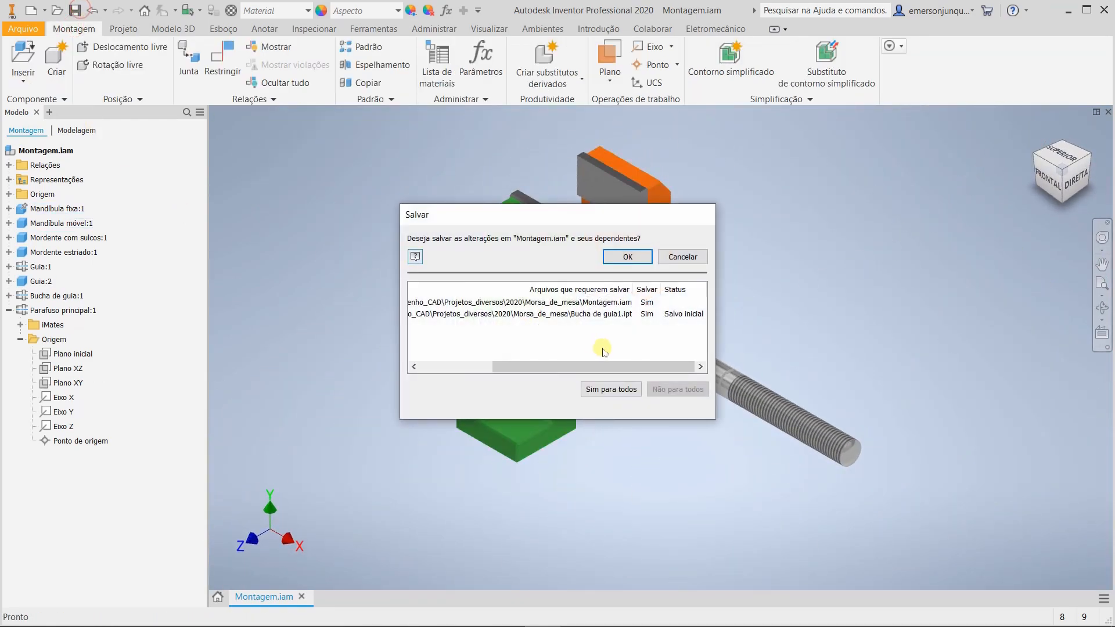
pyautogui.click(626, 256)
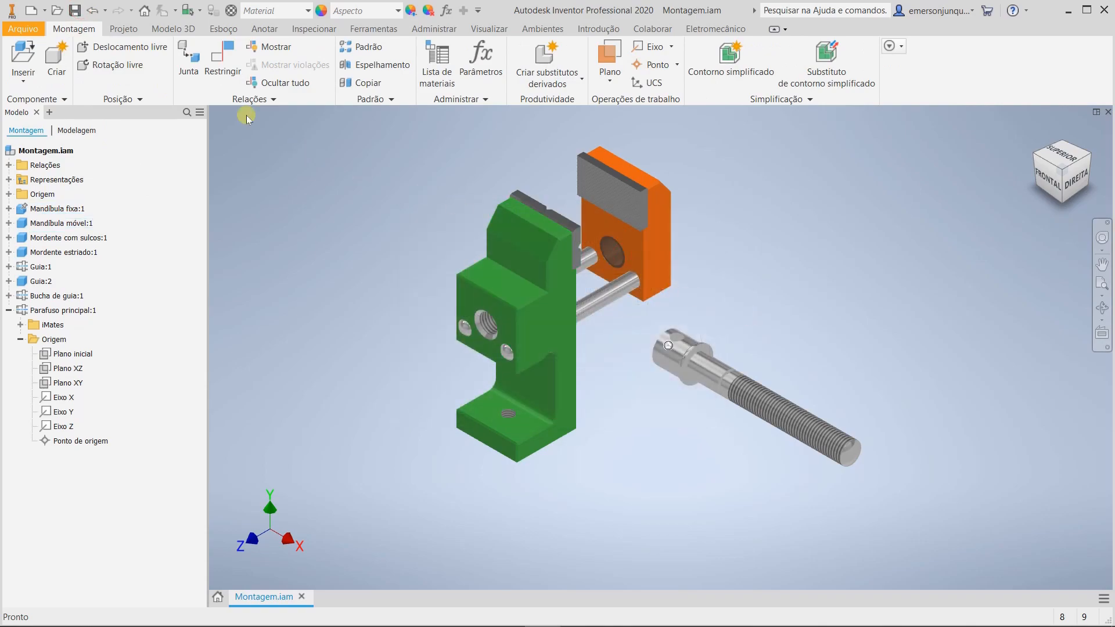
# Step: Add a rotational joint seating the main screw's collar against the guide bushing's outer face with a 0 mm gap
pyautogui.click(188, 61)
pyautogui.scroll(-5, 696, 413)
pyautogui.click(677, 303)
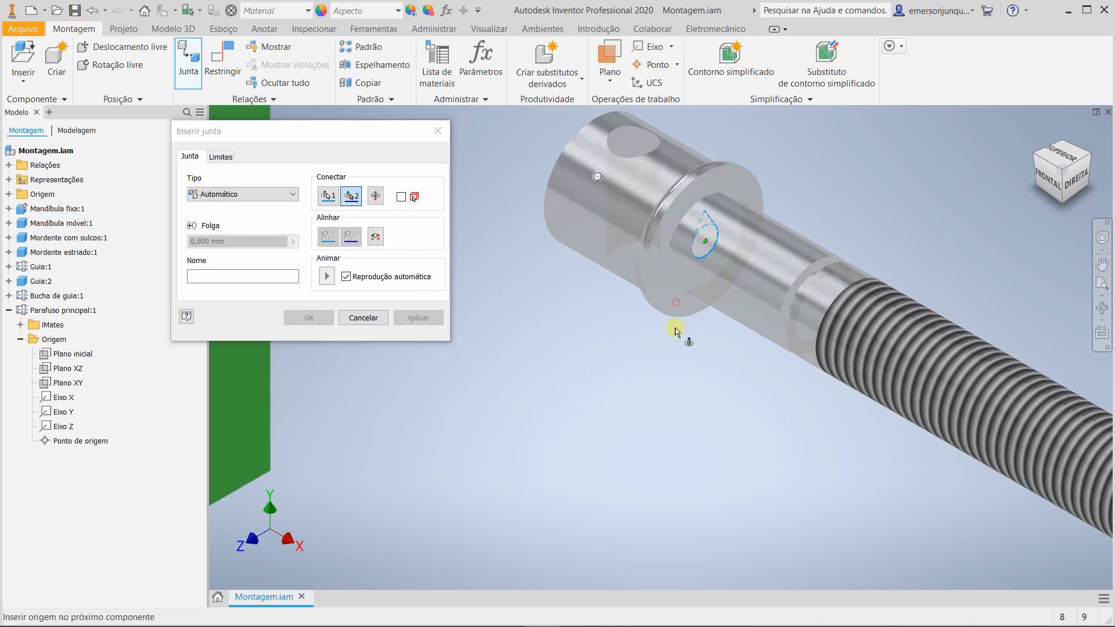
pyautogui.scroll(5, 675, 332)
pyautogui.keyDown('shift'); pyautogui.moveTo(790, 280); pyautogui.dragTo(613, 286, button='middle'); pyautogui.keyUp('shift')
pyautogui.scroll(-5, 811, 243)
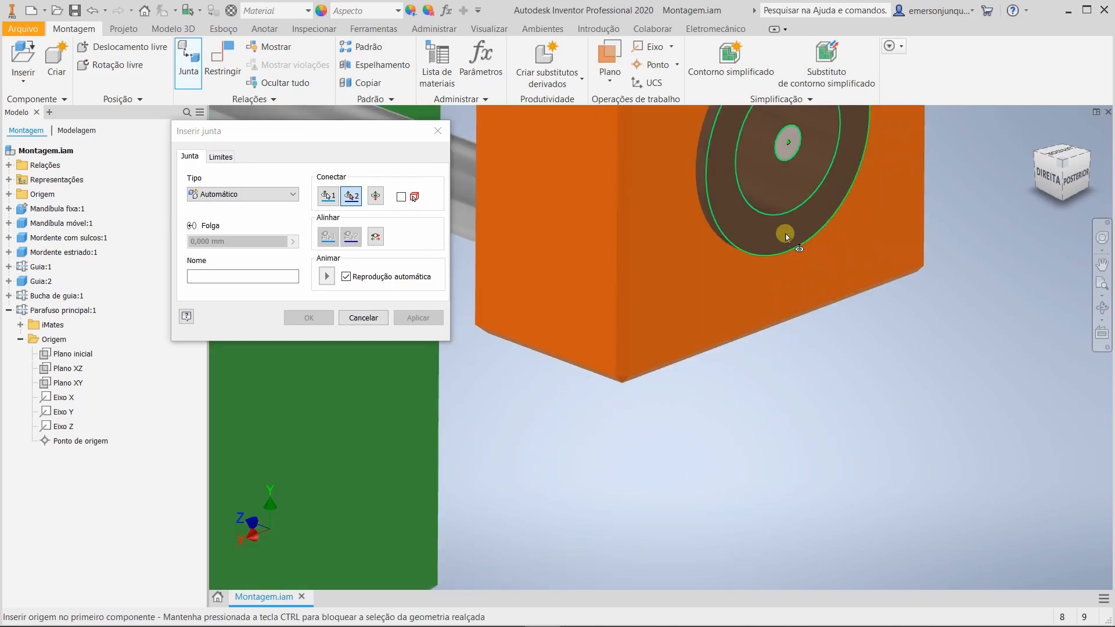
pyautogui.click(786, 235)
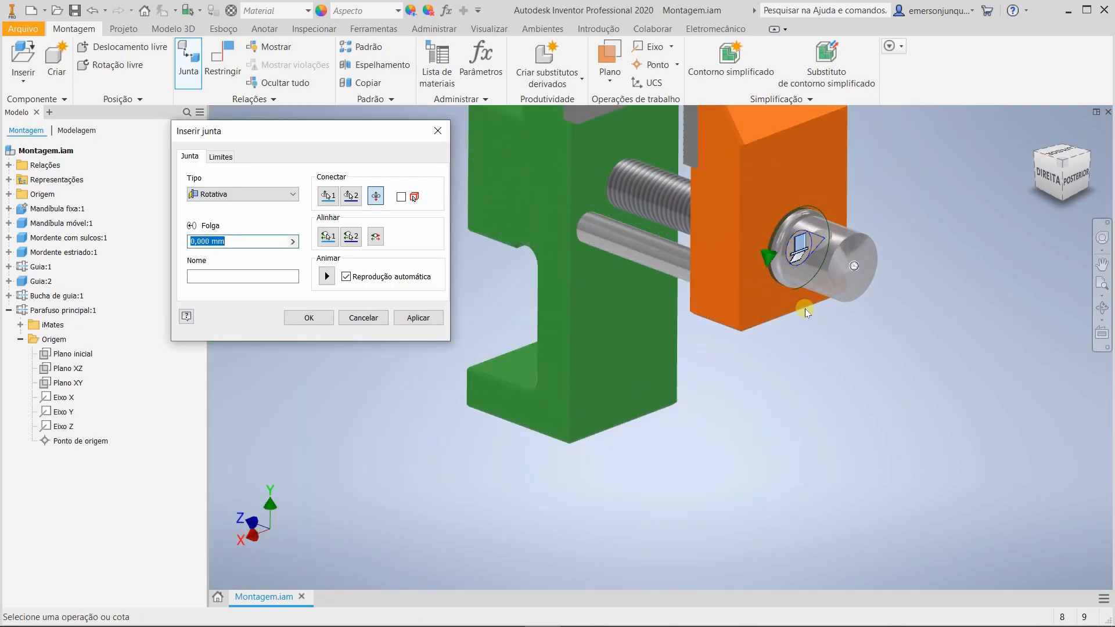
pyautogui.click(293, 319)
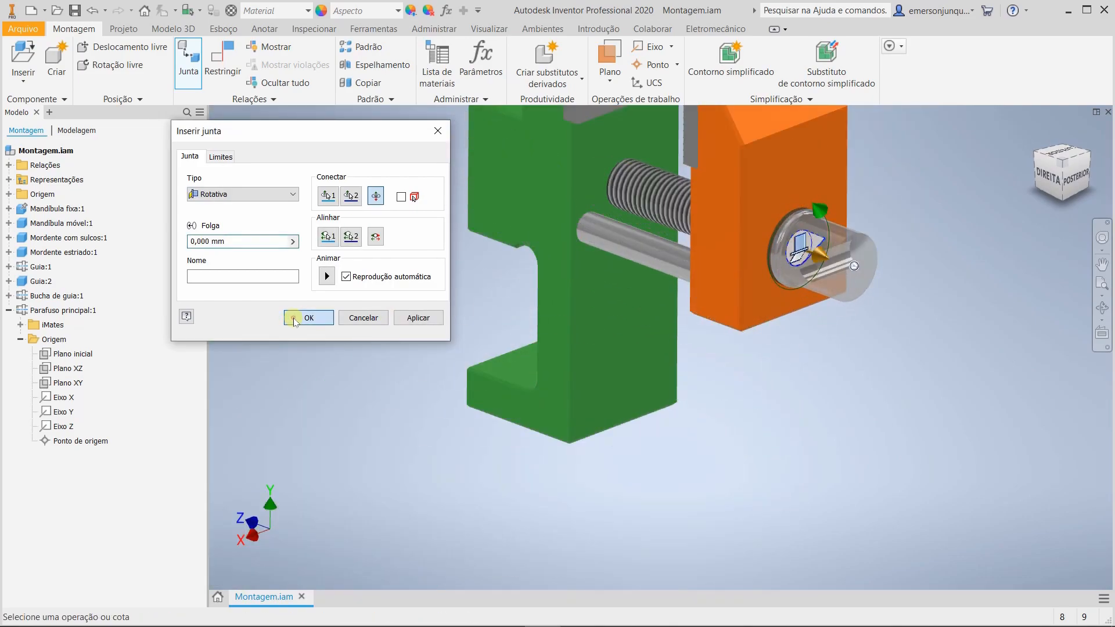
# Step: Turn the main screw by hand and examine how it moves inside the movable jaw
pyautogui.moveTo(816, 273); pyautogui.dragTo(896, 300)
pyautogui.keyDown('shift'); pyautogui.moveTo(873, 354); pyautogui.dragTo(964, 367, button='middle'); pyautogui.keyUp('shift')
pyautogui.click(1038, 129)
pyautogui.keyDown('shift'); pyautogui.moveTo(955, 189); pyautogui.dragTo(1019, 178, button='middle'); pyautogui.keyUp('shift')
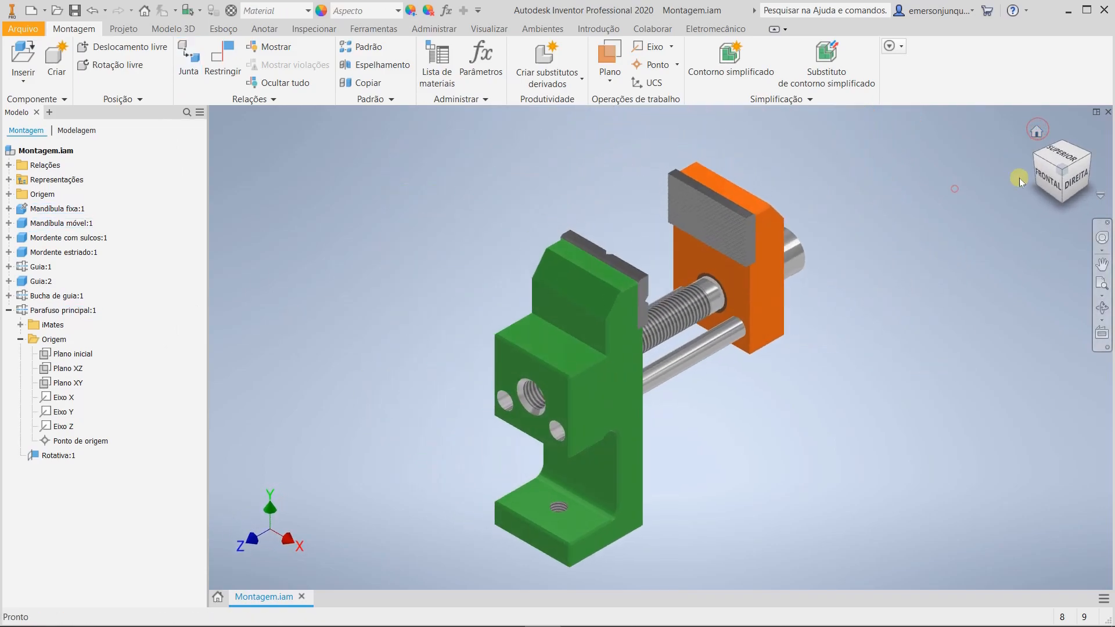
pyautogui.click(1087, 155)
pyautogui.scroll(5, 786, 365)
pyautogui.moveTo(689, 369); pyautogui.dragTo(674, 410)
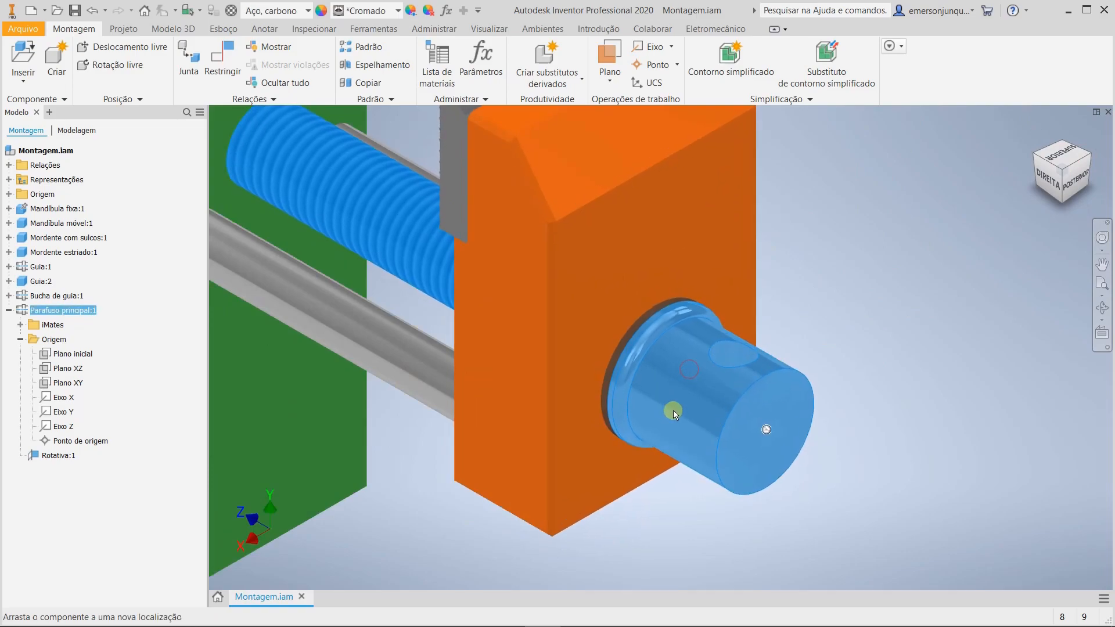
pyautogui.click(826, 515)
# Step: Constrain the through hole's axis to the movable jaw's top face with an undirected 0 degree angle, used as the resting position
pyautogui.moveTo(390, 488); pyautogui.dragTo(495, 440, button='middle')
pyautogui.click(220, 68)
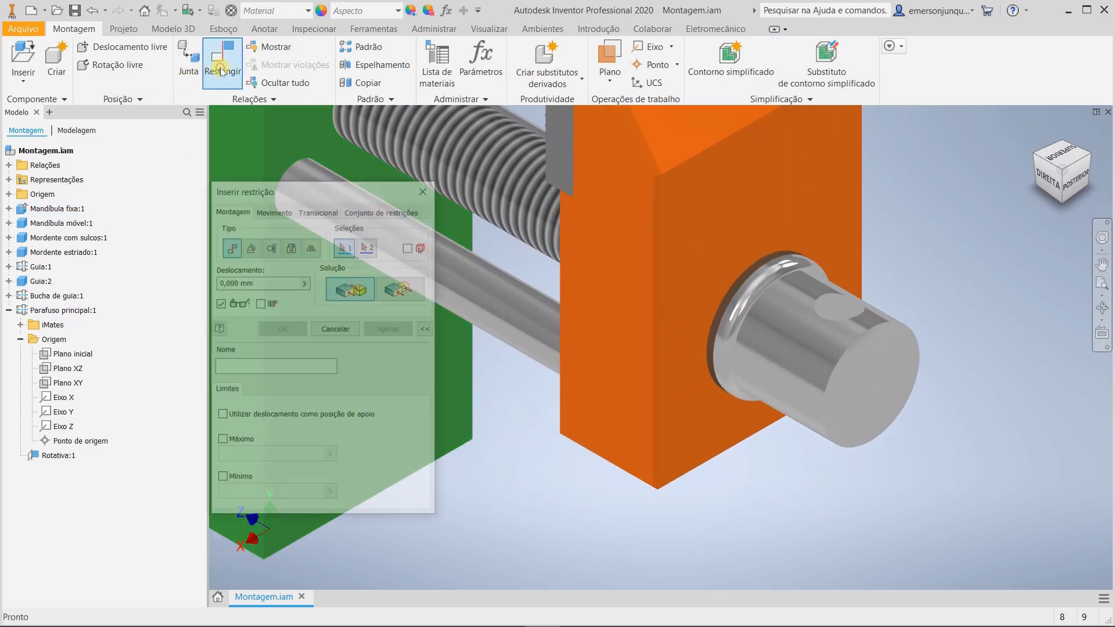
pyautogui.click(250, 247)
pyautogui.click(372, 288)
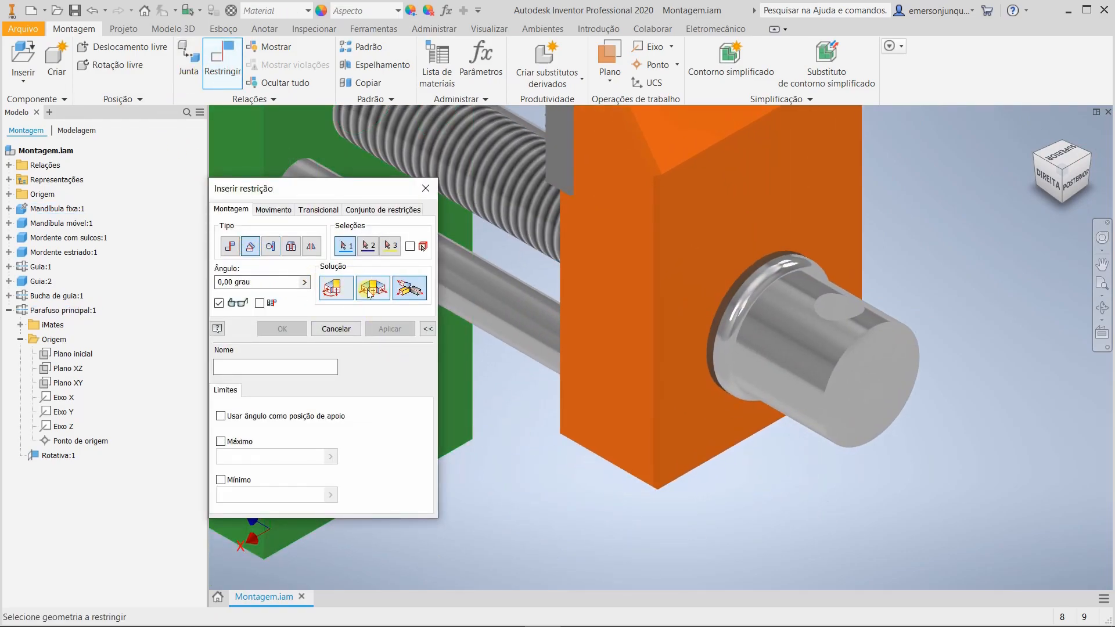
pyautogui.click(428, 329)
pyautogui.scroll(-3, 844, 309)
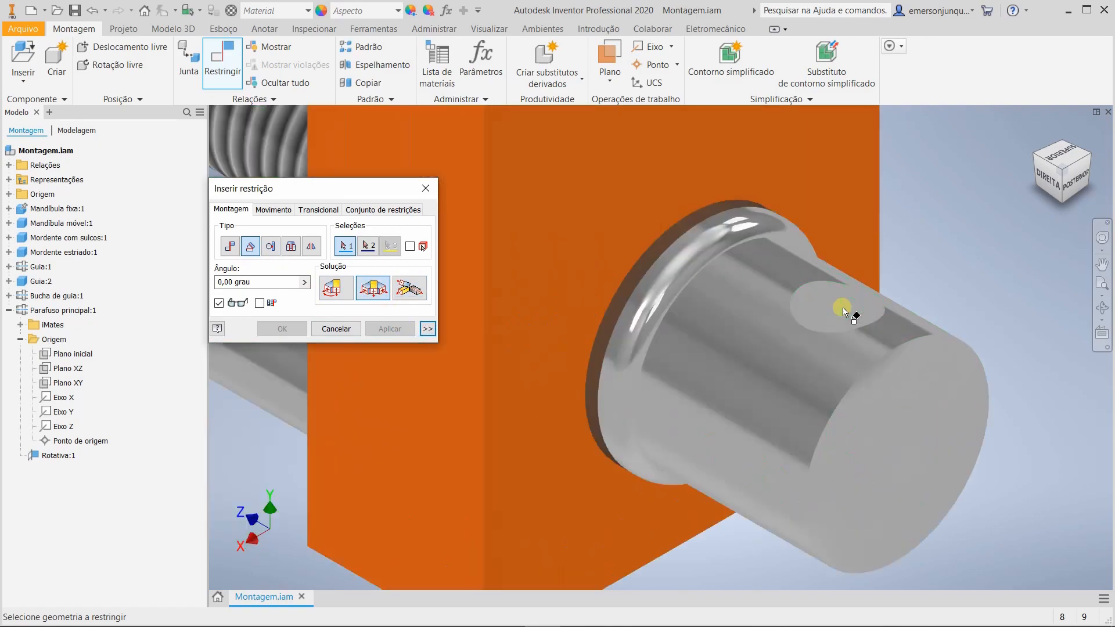
pyautogui.click(846, 321)
pyautogui.scroll(3, 847, 321)
pyautogui.moveTo(952, 317); pyautogui.dragTo(934, 315, button='middle')
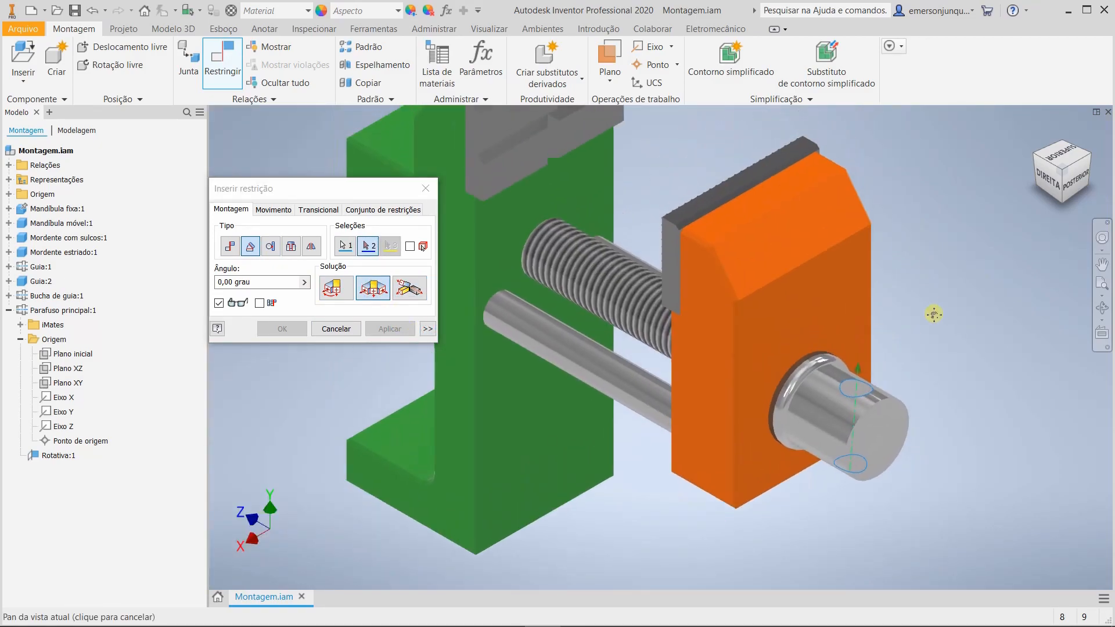
pyautogui.click(765, 194)
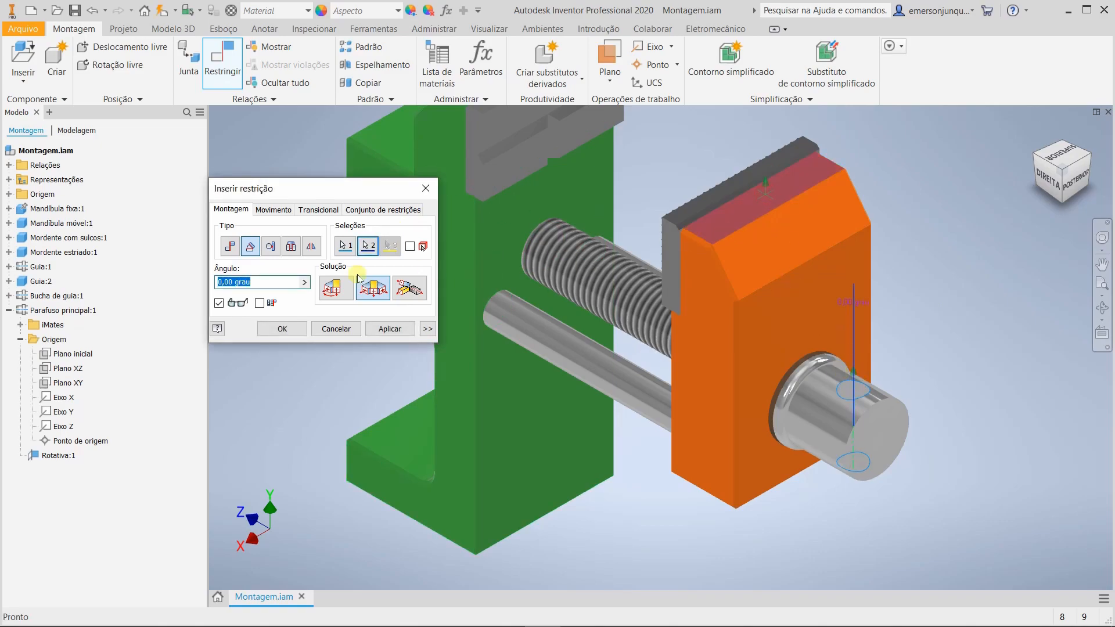
pyautogui.click(427, 329)
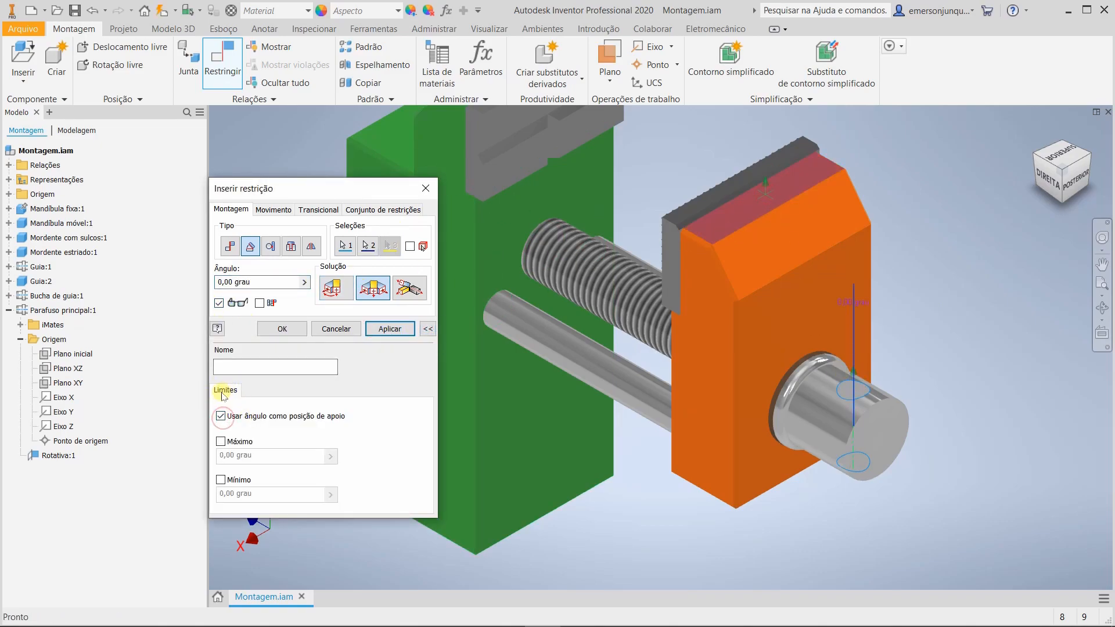
pyautogui.click(280, 329)
# Step: Turn the main screw by hand to test the angle constraint's resting position
pyautogui.click(804, 441)
pyautogui.moveTo(815, 396); pyautogui.dragTo(731, 466)
pyautogui.click(726, 532)
# Step: Insert one Chaveta.ipt from the Morsa_de_mesa folder and place it below the movable jaw
pyautogui.keyDown('shift'); pyautogui.moveTo(726, 546); pyautogui.dragTo(840, 541, button='middle'); pyautogui.keyUp('shift')
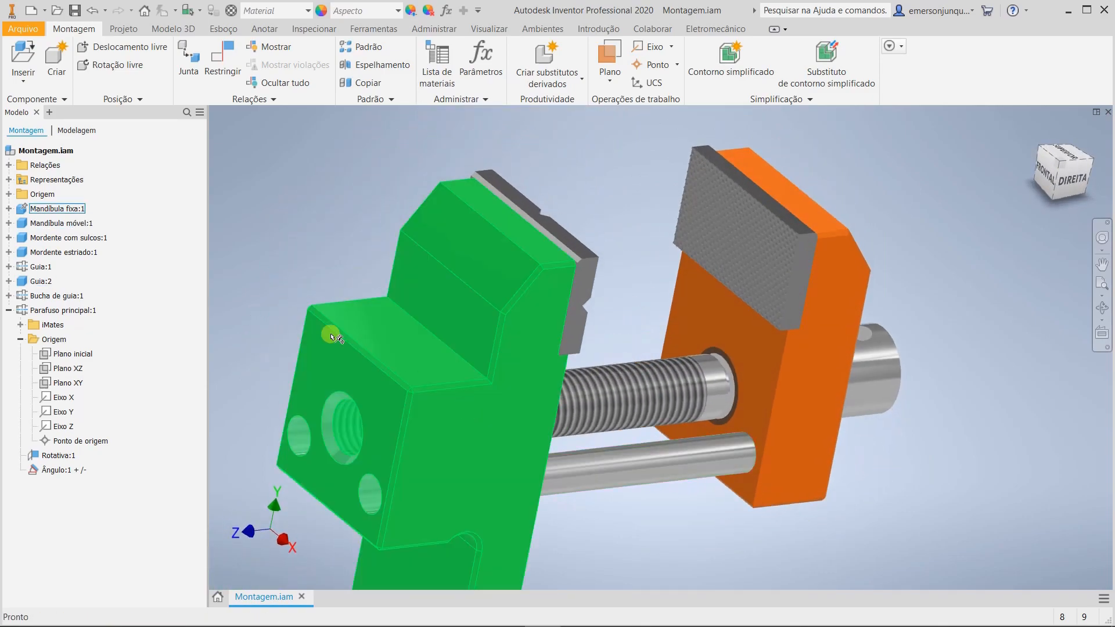
pyautogui.click(23, 78)
pyautogui.click(23, 103)
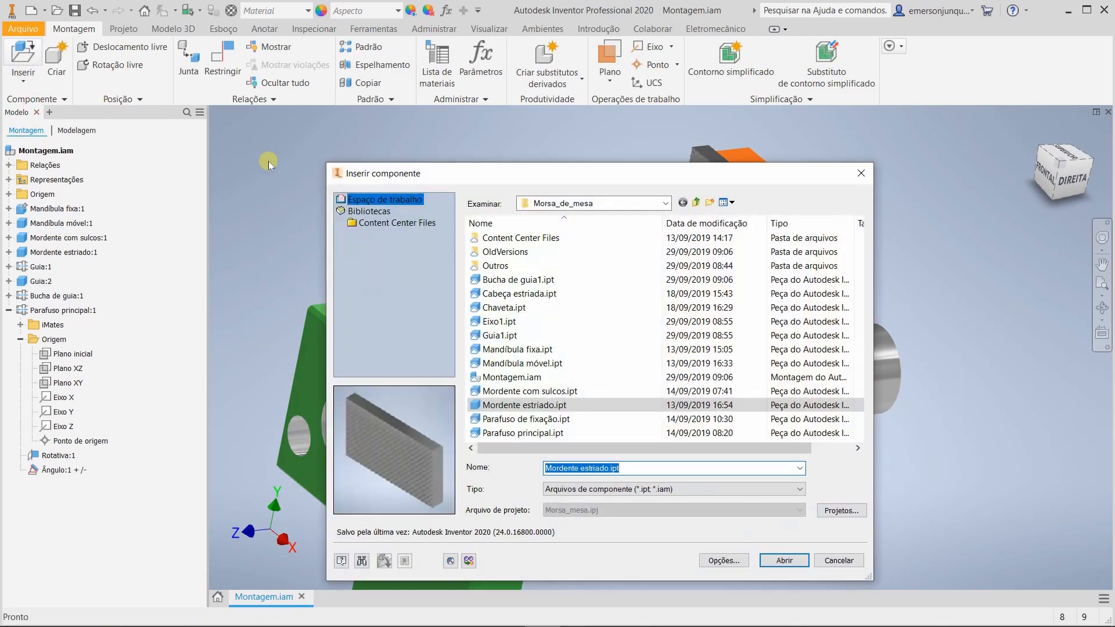
pyautogui.click(526, 310)
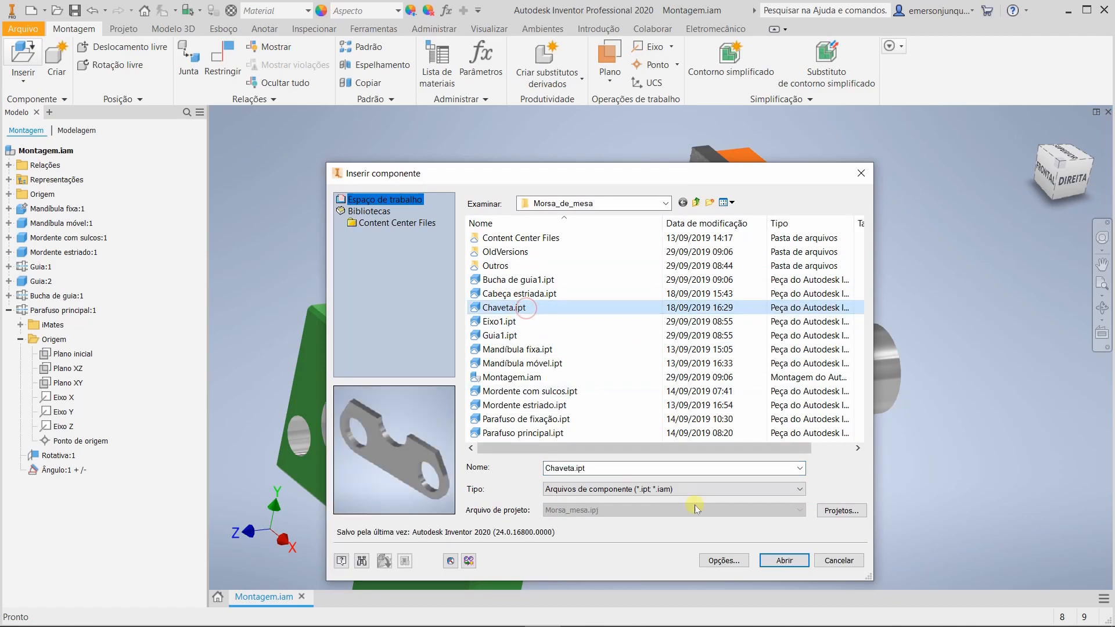
pyautogui.click(784, 561)
pyautogui.scroll(3, 779, 428)
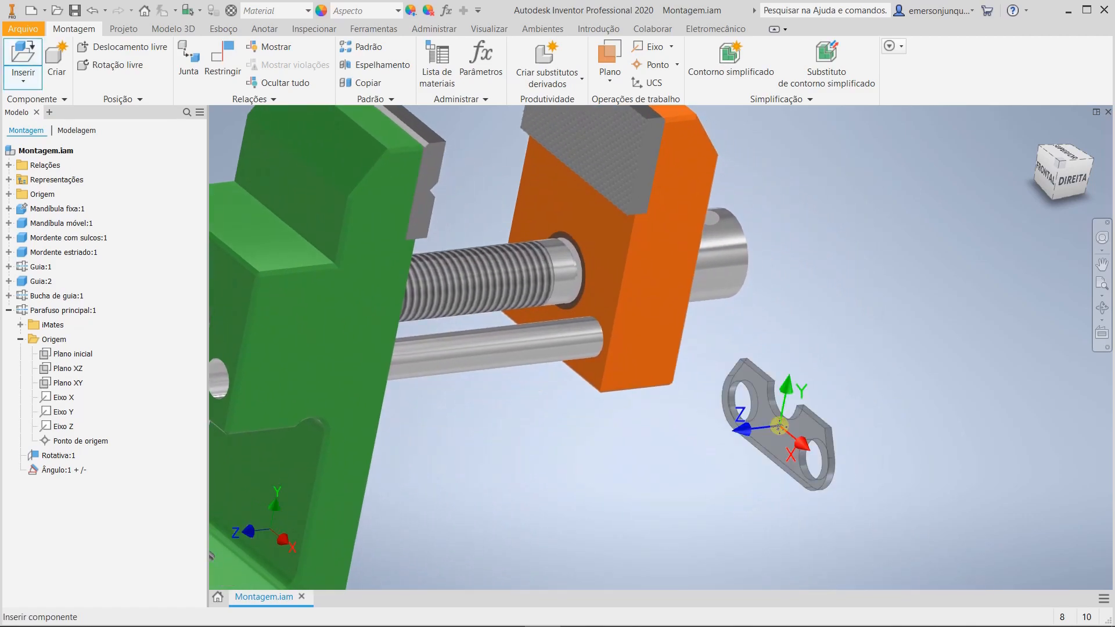
pyautogui.click(739, 477)
pyautogui.press('Escape')
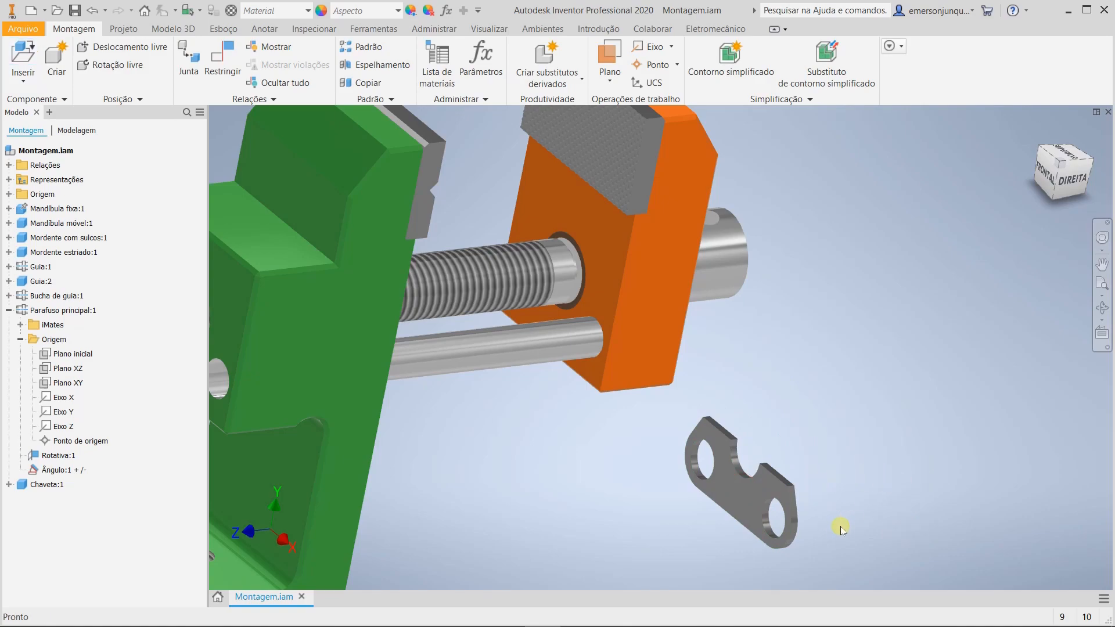
# Step: Connect the centre of Chaveta's curved notch to the bushing's circular edge on the movable jaw's inner side using a joint
pyautogui.click(188, 55)
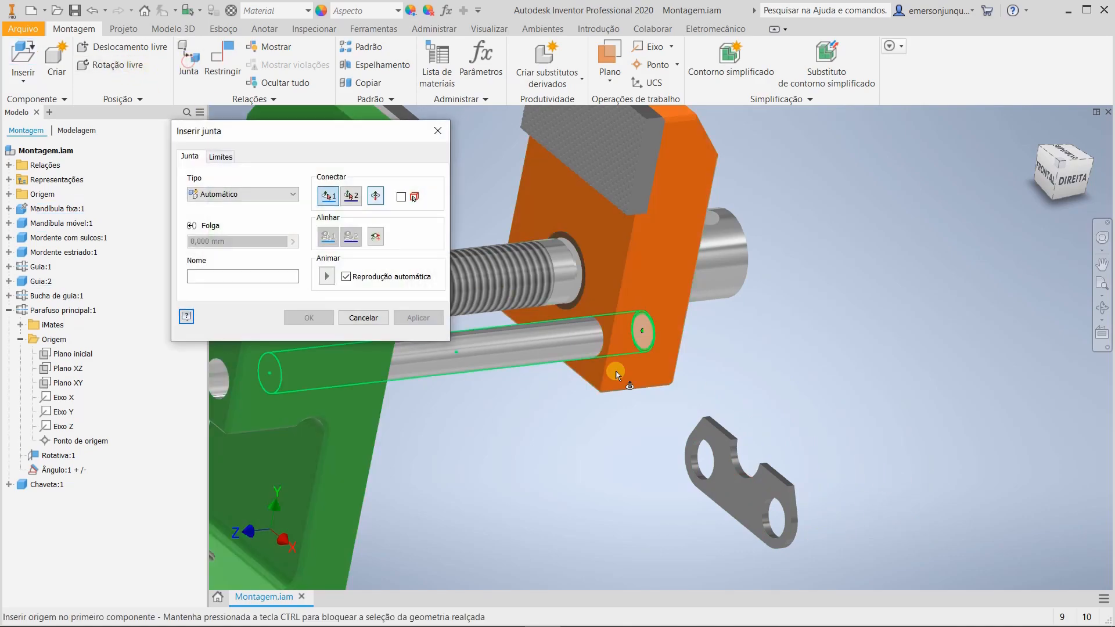
pyautogui.moveTo(846, 521)
pyautogui.keyDown('shift'); pyautogui.mouseDown(button='middle')
pyautogui.moveTo(847, 511)
pyautogui.moveTo(724, 488)
pyautogui.moveTo(802, 480)
pyautogui.moveTo(877, 496)
pyautogui.moveTo(836, 512)
pyautogui.mouseUp(button='middle'); pyautogui.keyUp('shift')
pyautogui.scroll(-3, 859, 447)
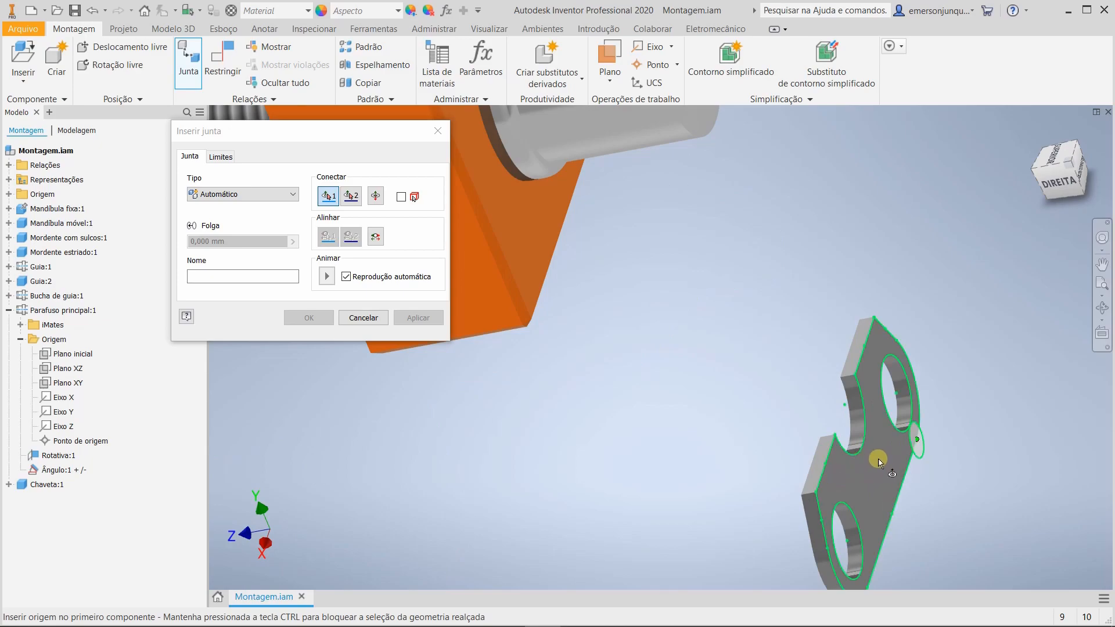
pyautogui.click(864, 451)
pyautogui.scroll(3, 864, 451)
pyautogui.keyDown('shift'); pyautogui.moveTo(865, 451); pyautogui.dragTo(720, 445, button='middle'); pyautogui.keyUp('shift')
pyautogui.scroll(-3, 557, 384)
pyautogui.moveTo(558, 385); pyautogui.dragTo(642, 531, button='middle')
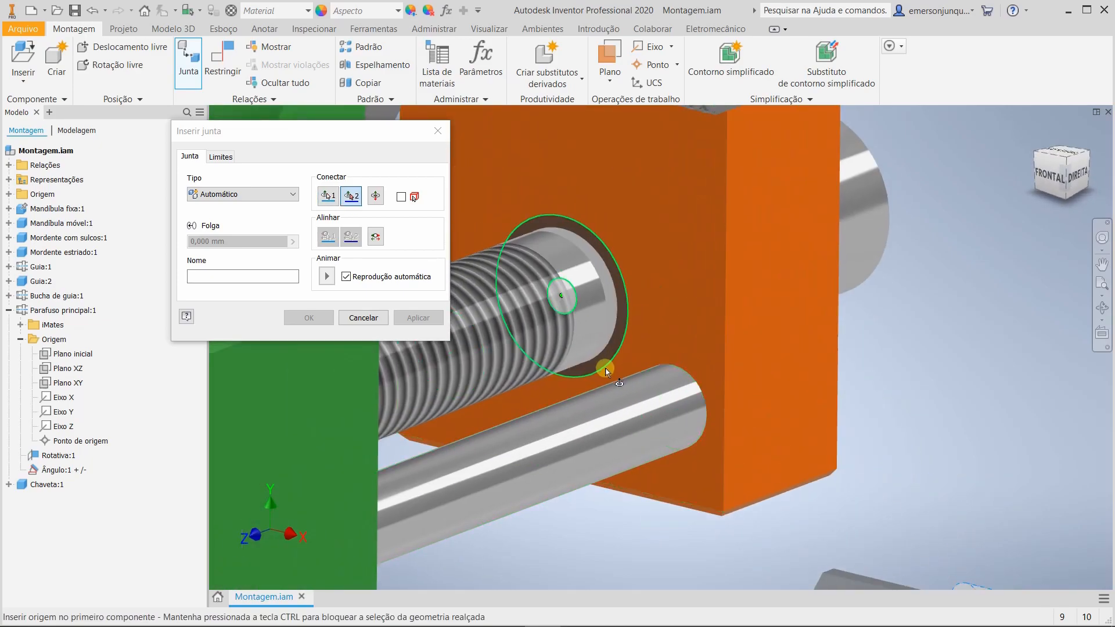
pyautogui.click(572, 385)
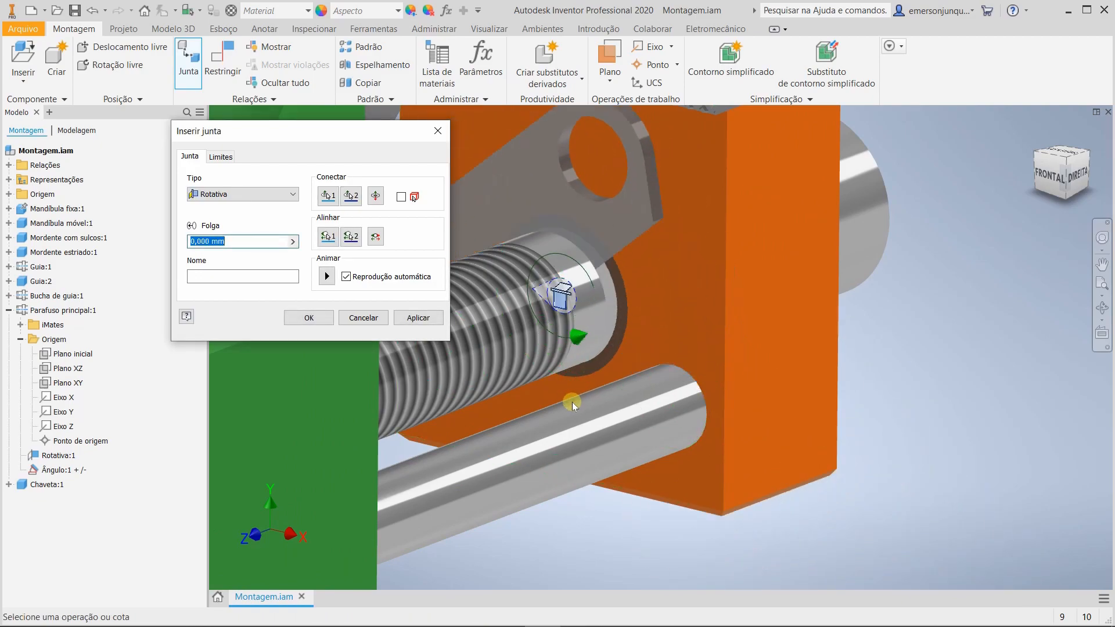
# Step: Align Chaveta so its end holes surround the two guides, and apply the joint as Rígida with a 0 mm gap
pyautogui.click(328, 237)
pyautogui.click(477, 168)
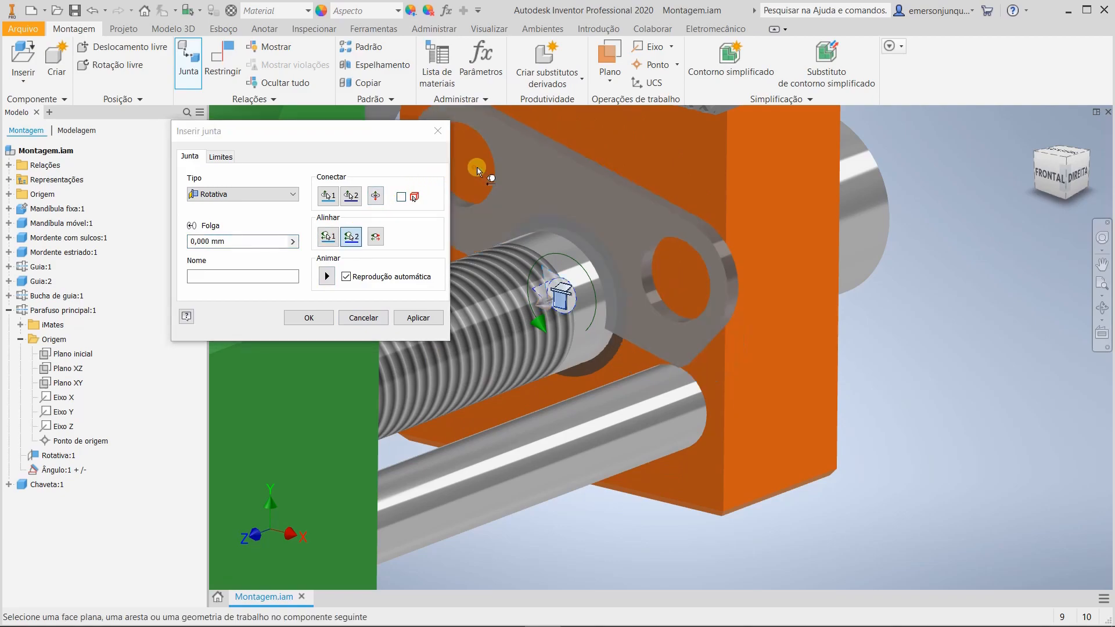
pyautogui.click(710, 418)
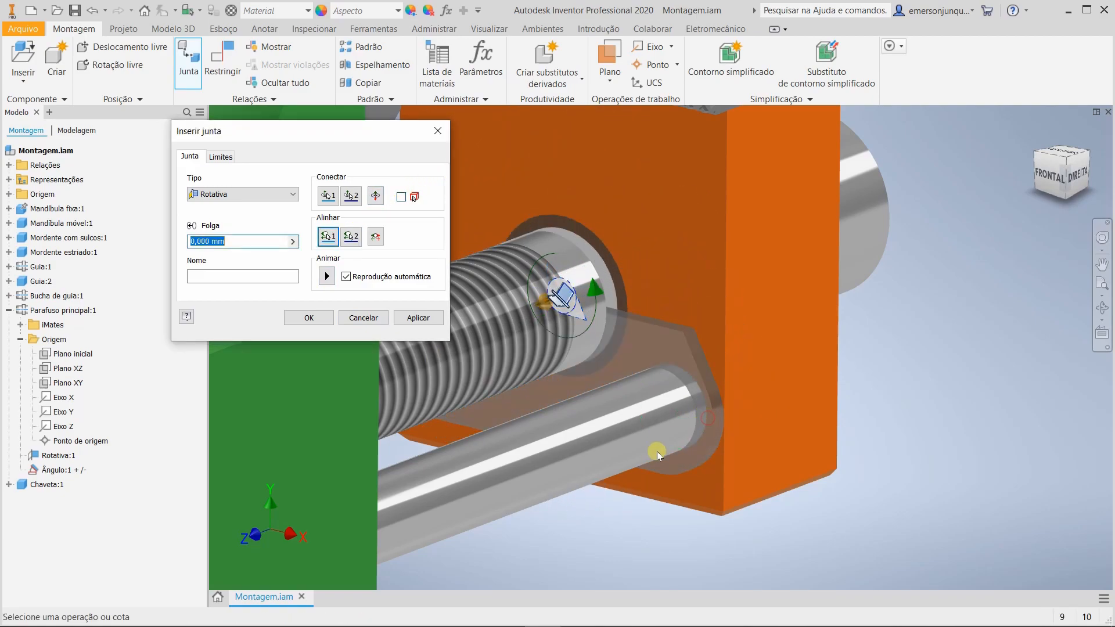
pyautogui.click(234, 193)
pyautogui.click(235, 212)
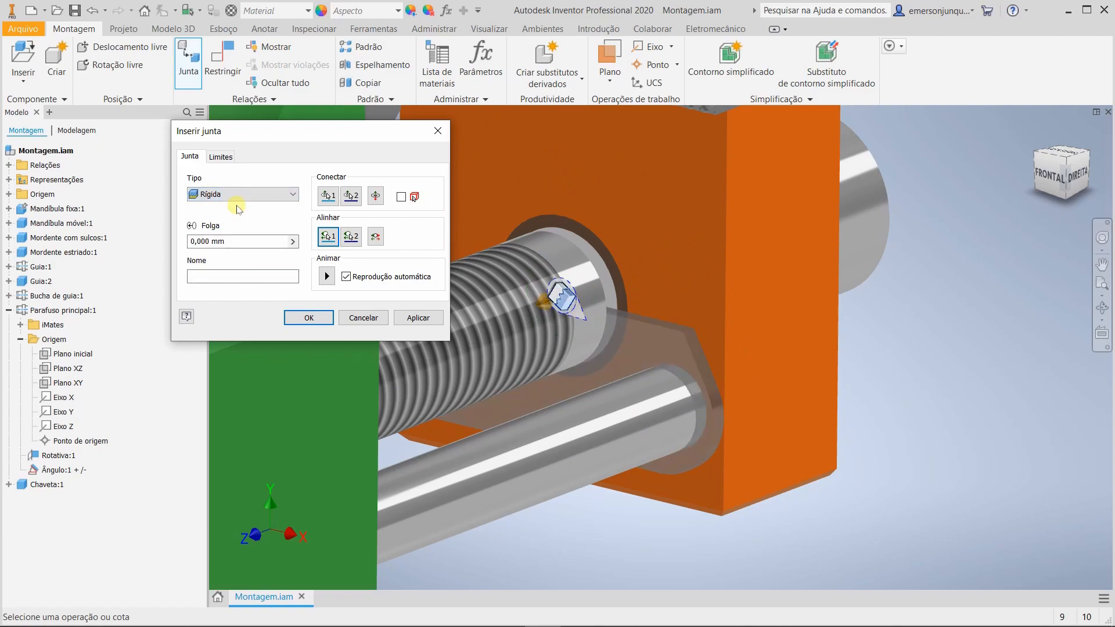
pyautogui.click(316, 326)
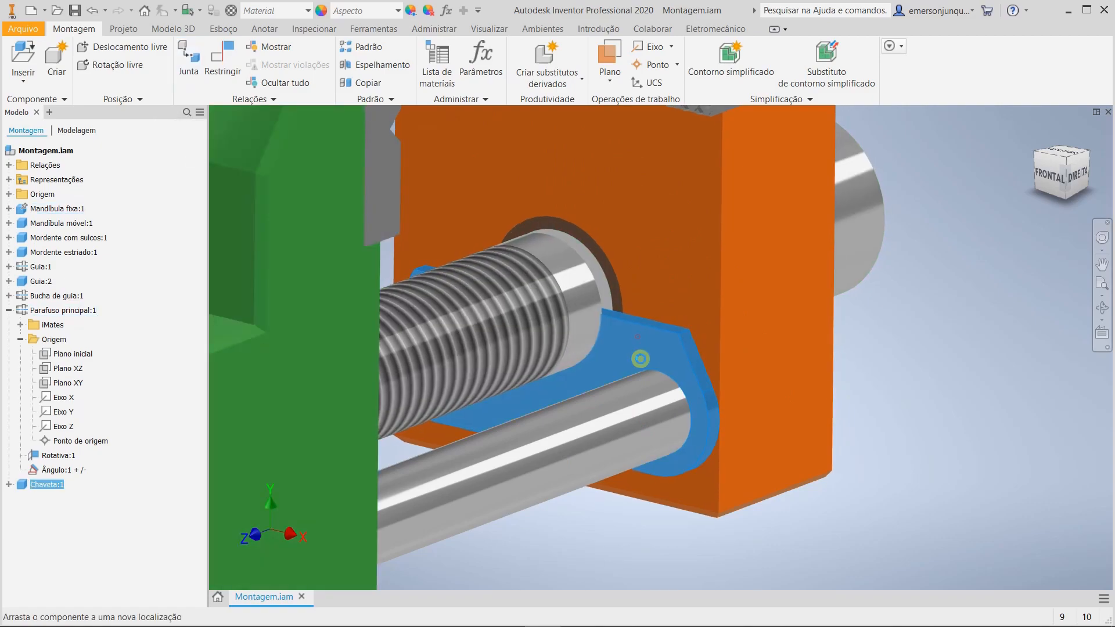
# Step: Try moving the joined components and the movable jaw, and examine the vise with Chaveta fitted from both sides
pyautogui.click(950, 420)
pyautogui.moveTo(524, 323)
pyautogui.mouseDown()
pyautogui.moveTo(523, 308)
pyautogui.moveTo(522, 326)
pyautogui.mouseUp()
pyautogui.click(1002, 317)
pyautogui.click(1090, 154)
pyautogui.moveTo(719, 367)
pyautogui.mouseDown()
pyautogui.moveTo(740, 368)
pyautogui.moveTo(745, 351)
pyautogui.moveTo(726, 370)
pyautogui.mouseUp()
pyautogui.click(685, 393)
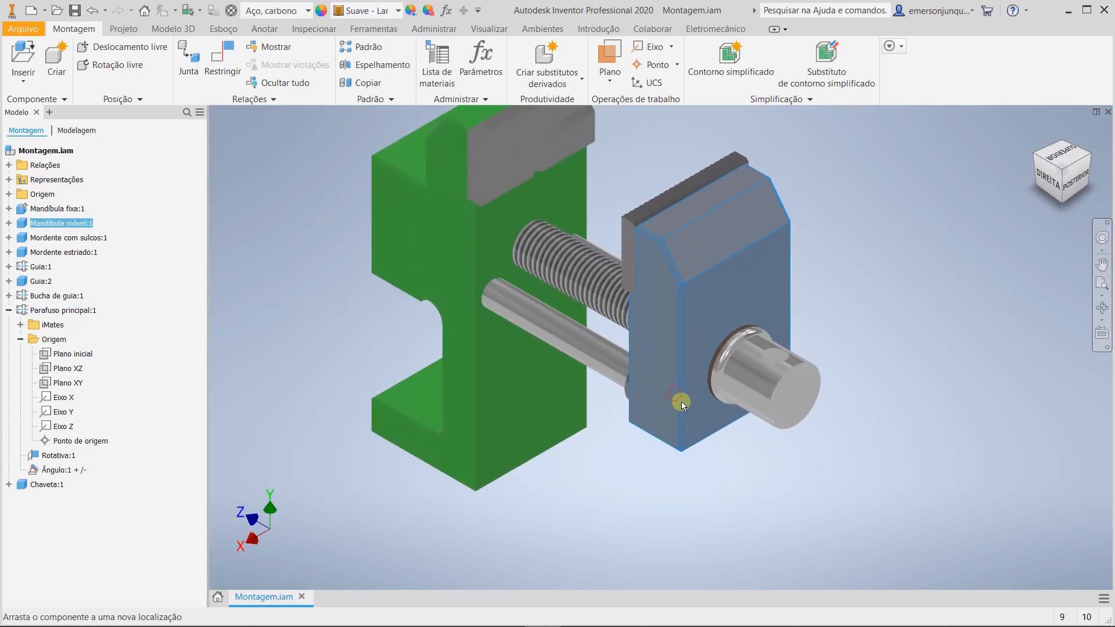
pyautogui.click(689, 482)
pyautogui.keyDown('shift'); pyautogui.moveTo(645, 478); pyautogui.dragTo(798, 485, button='middle'); pyautogui.keyUp('shift')
pyautogui.click(843, 455)
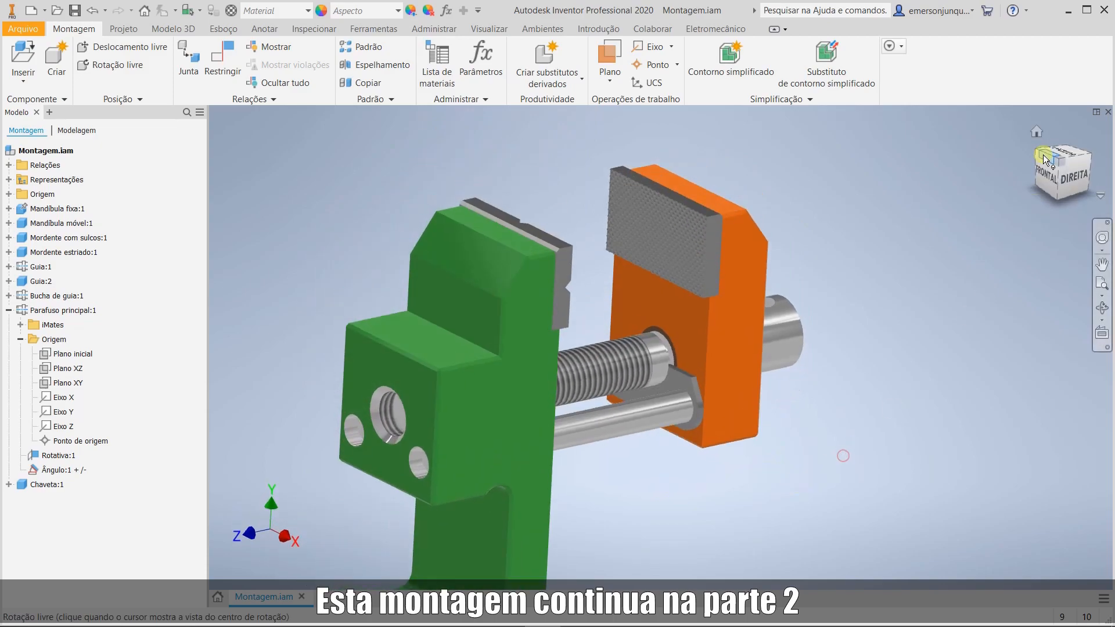
pyautogui.click(1034, 134)
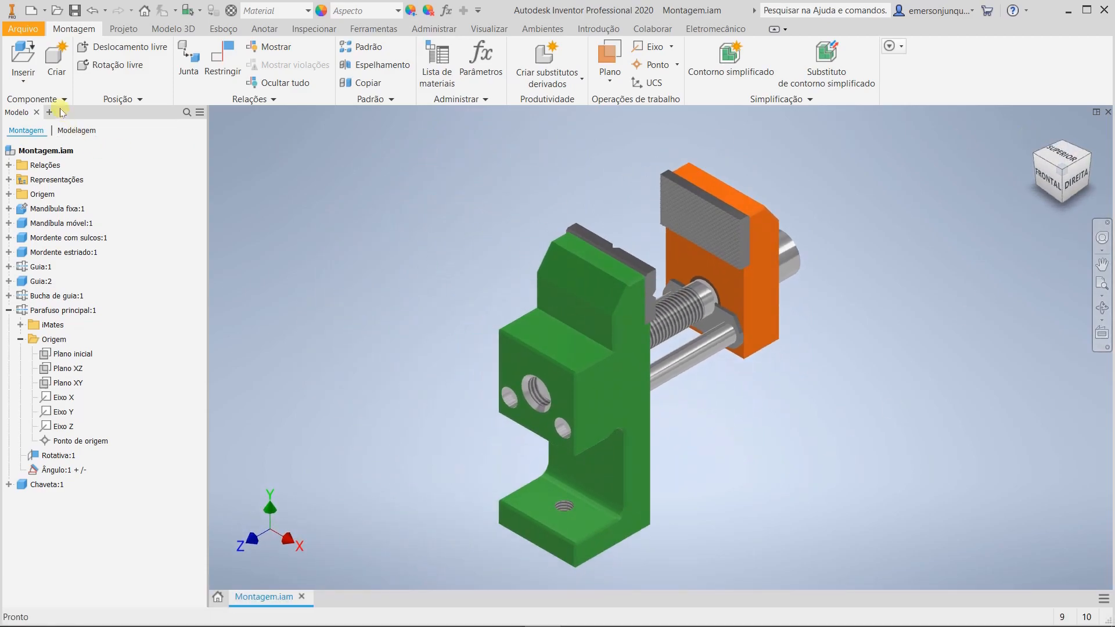
pyautogui.click(123, 28)
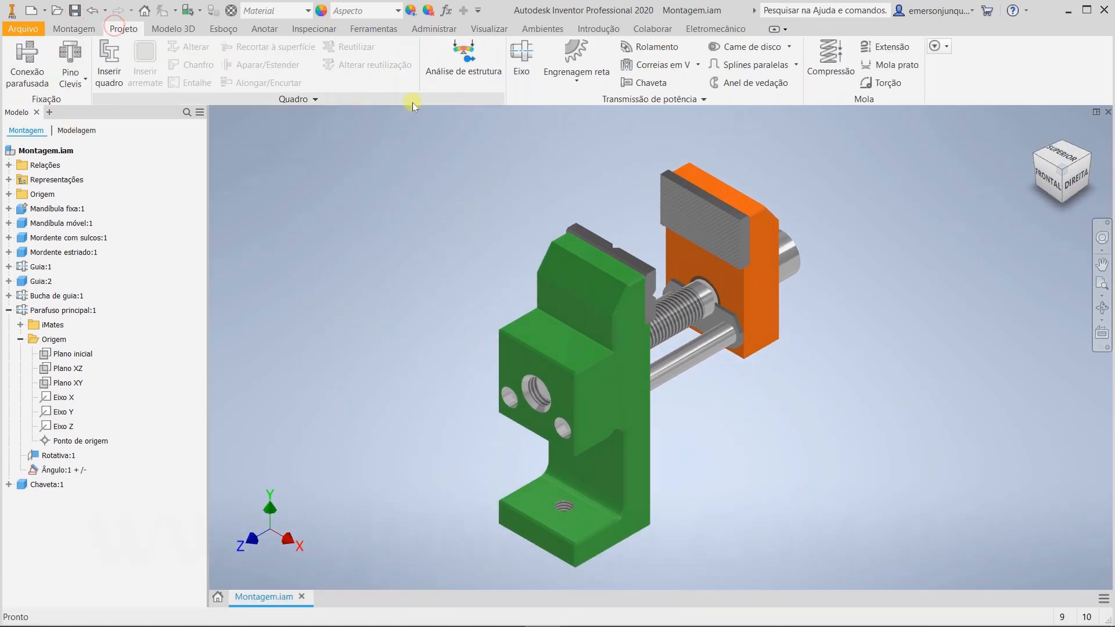